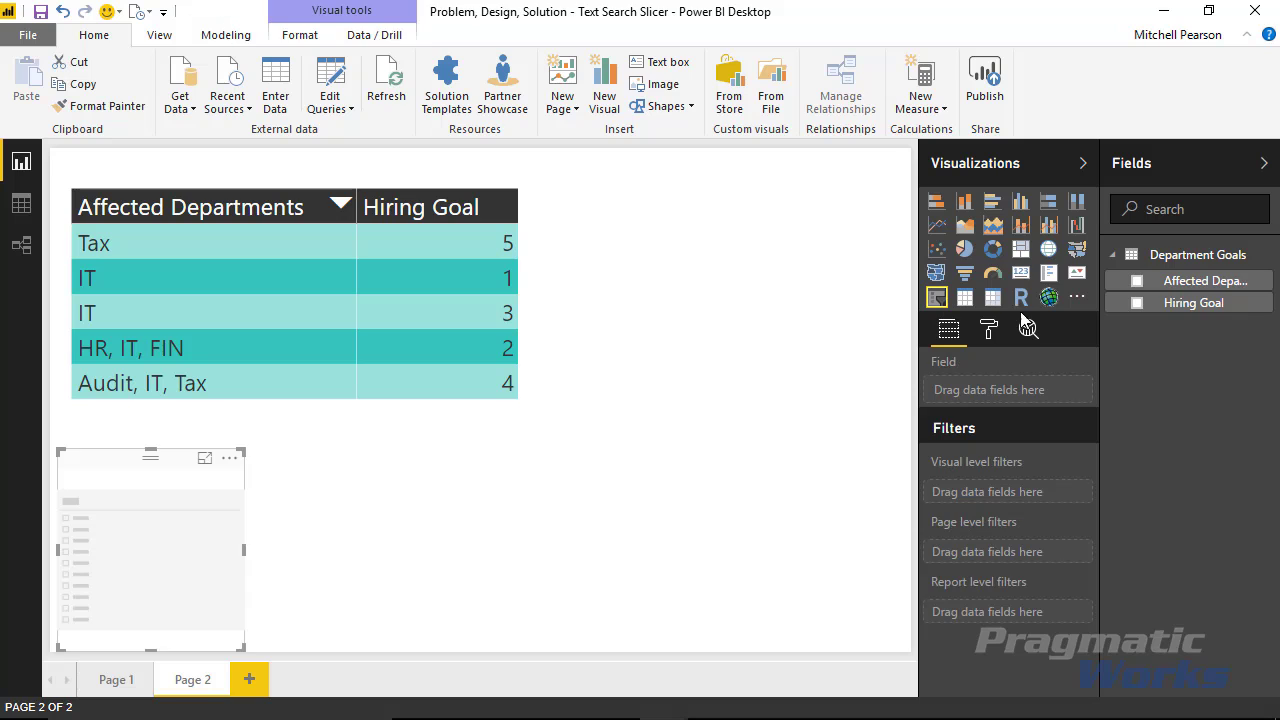
# Step: Add the Affected Departments field to the empty slicer and place the slicer beside the table
pyautogui.click(1137, 281)
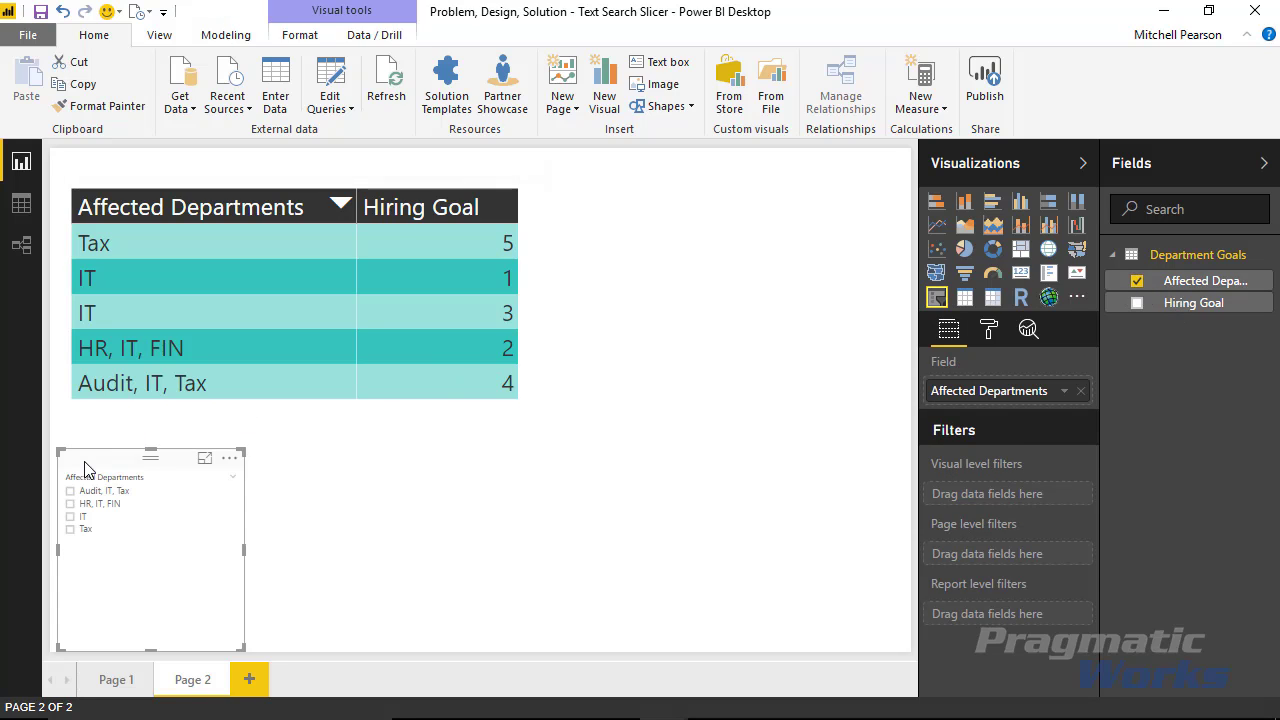
pyautogui.moveTo(86, 458); pyautogui.dragTo(573, 188)
# Step: Format the slicer with an item text size of 26 and a Horizontal orientation
pyautogui.click(988, 332)
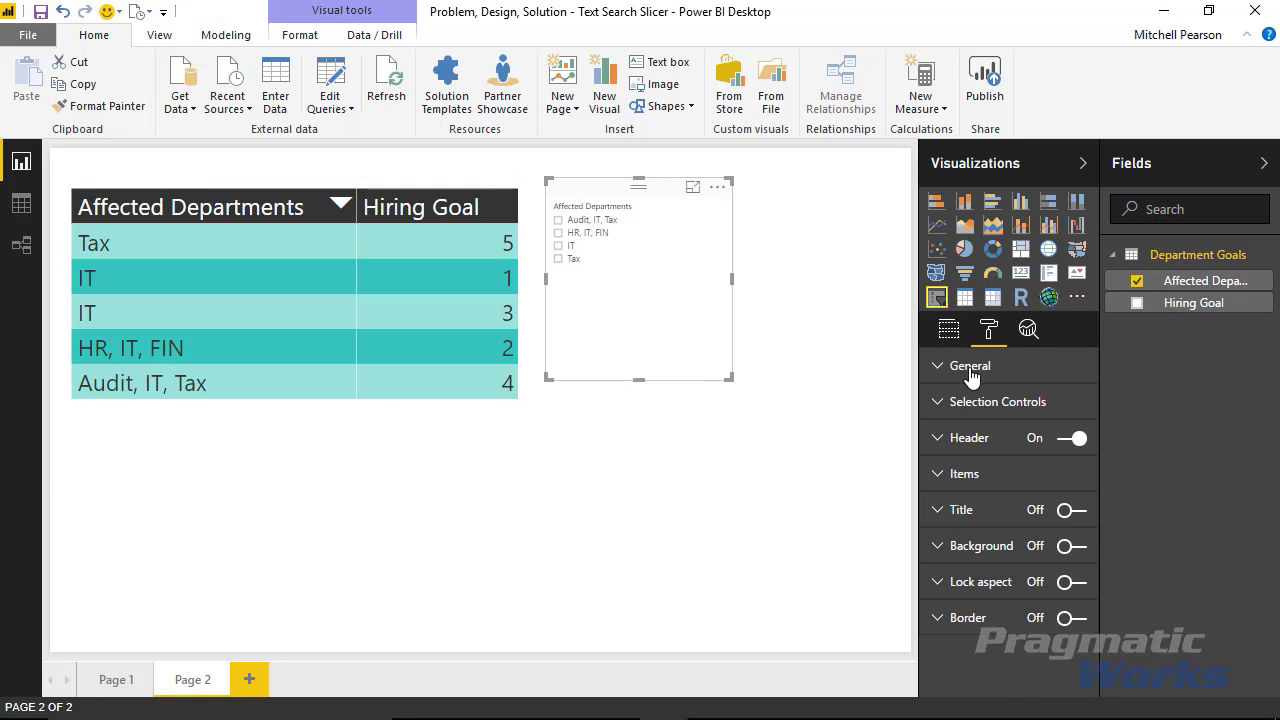
pyautogui.click(968, 368)
pyautogui.click(968, 368)
pyautogui.click(966, 476)
pyautogui.moveTo(1040, 625); pyautogui.dragTo(1062, 623)
pyautogui.click(1023, 483)
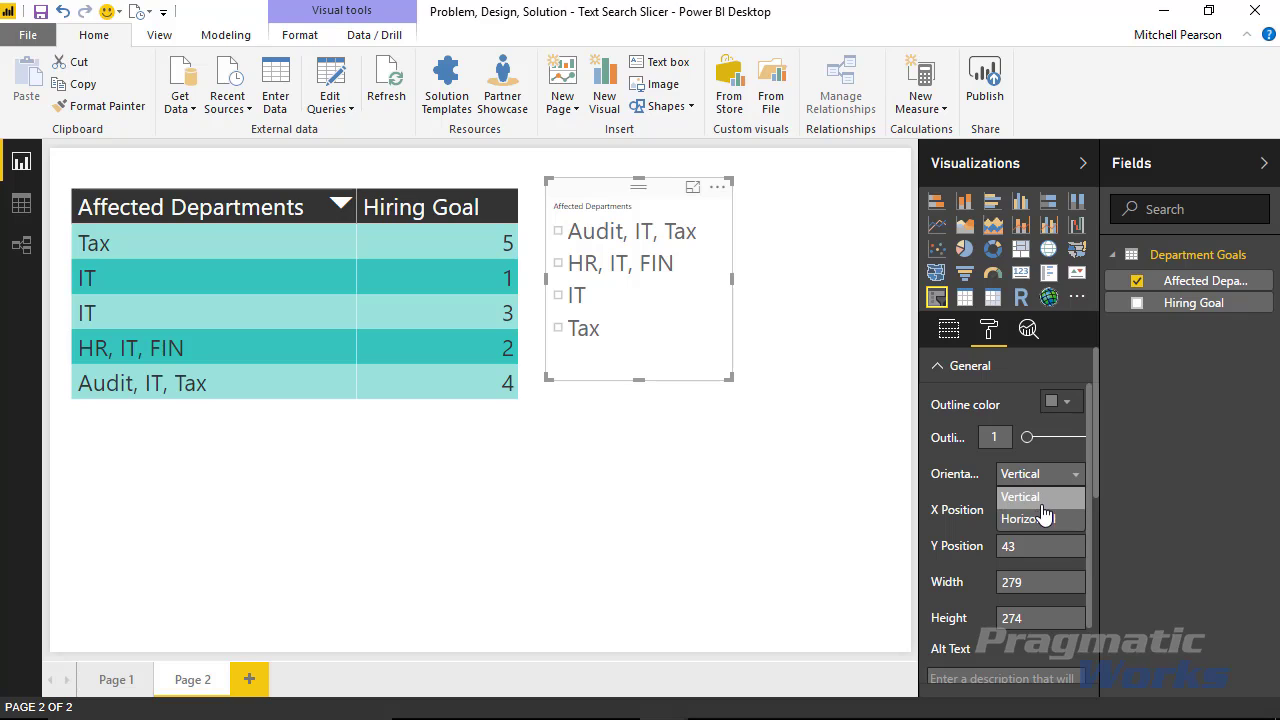
pyautogui.click(1042, 517)
# Step: Reshape the slicer into a wide, low strip, shift the table down, and position the slicer above it
pyautogui.moveTo(732, 375); pyautogui.dragTo(920, 286)
pyautogui.click(700, 350)
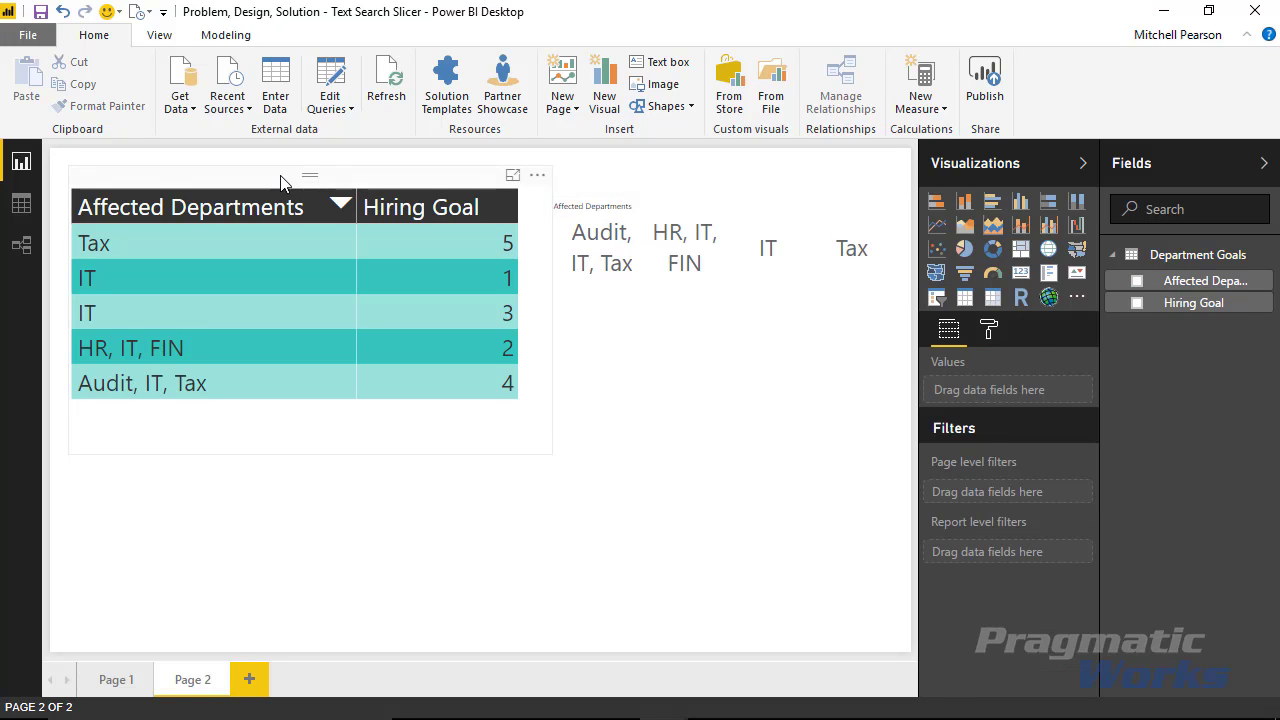
pyautogui.moveTo(308, 176); pyautogui.dragTo(306, 266)
pyautogui.moveTo(588, 196); pyautogui.dragTo(146, 168)
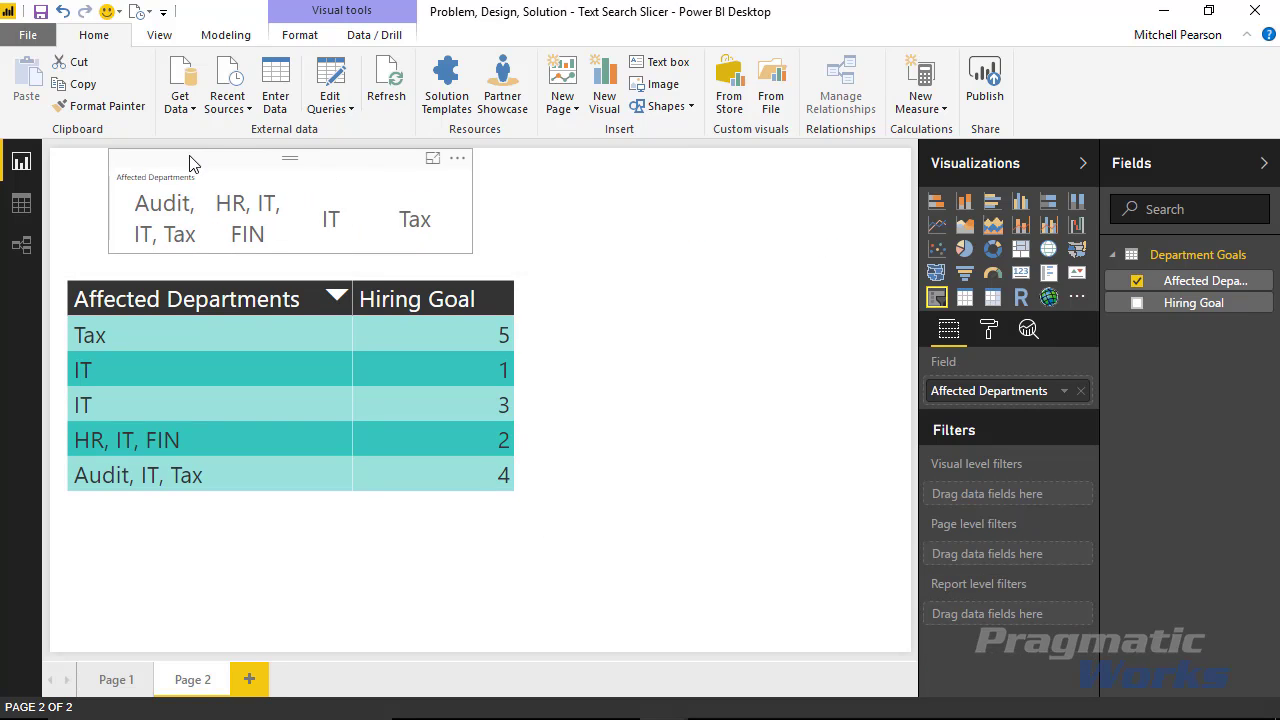
# Step: Give the slicer items a teal theme background and widen the slicer to roughly match the table below
pyautogui.click(989, 333)
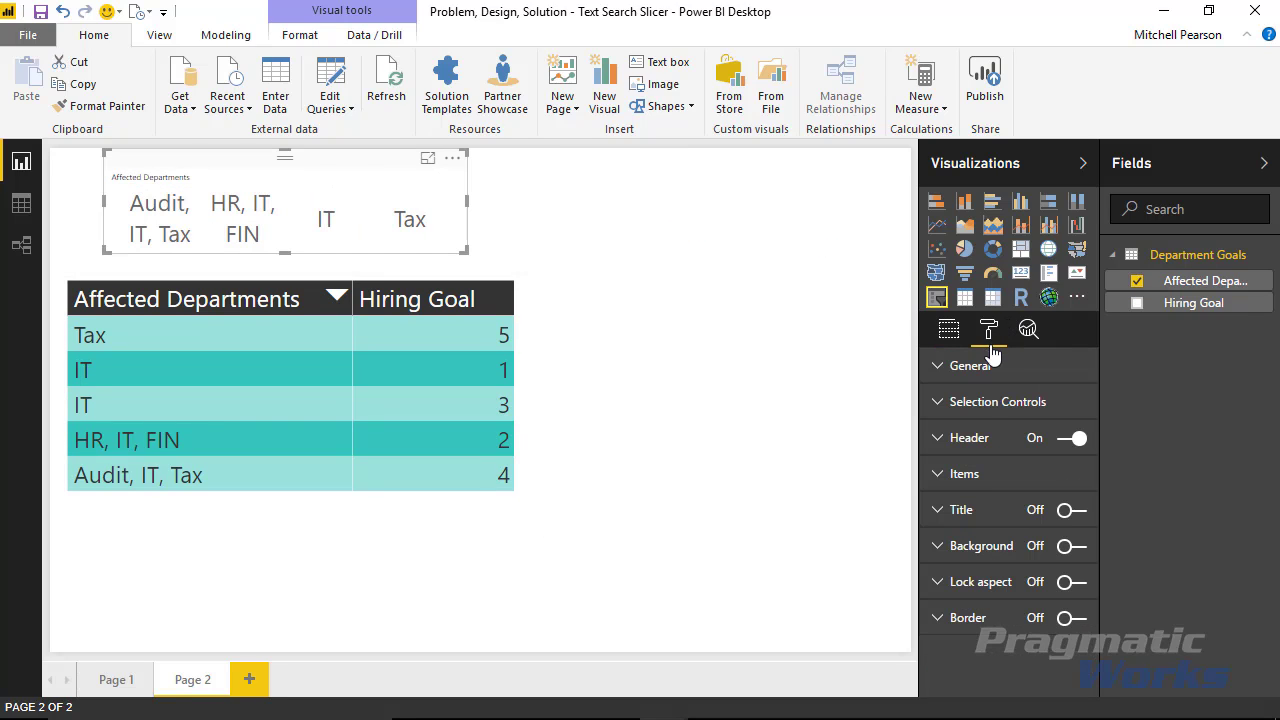
pyautogui.click(966, 477)
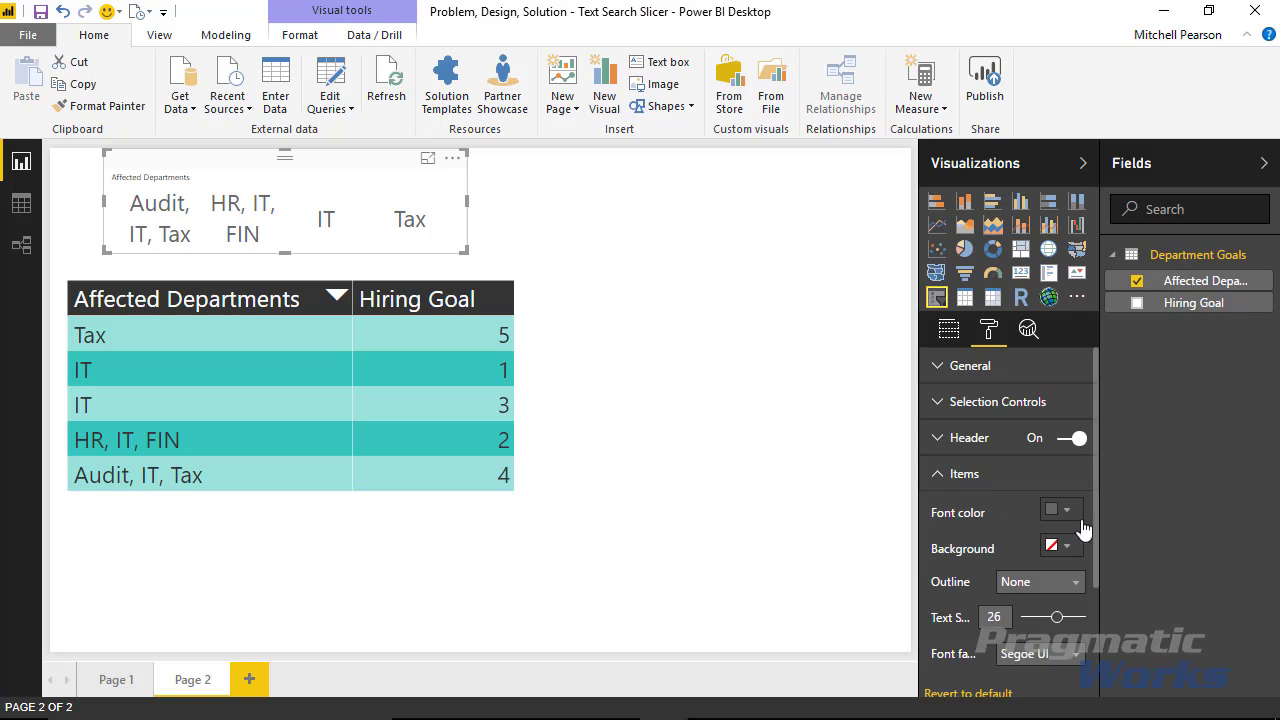
pyautogui.click(1062, 545)
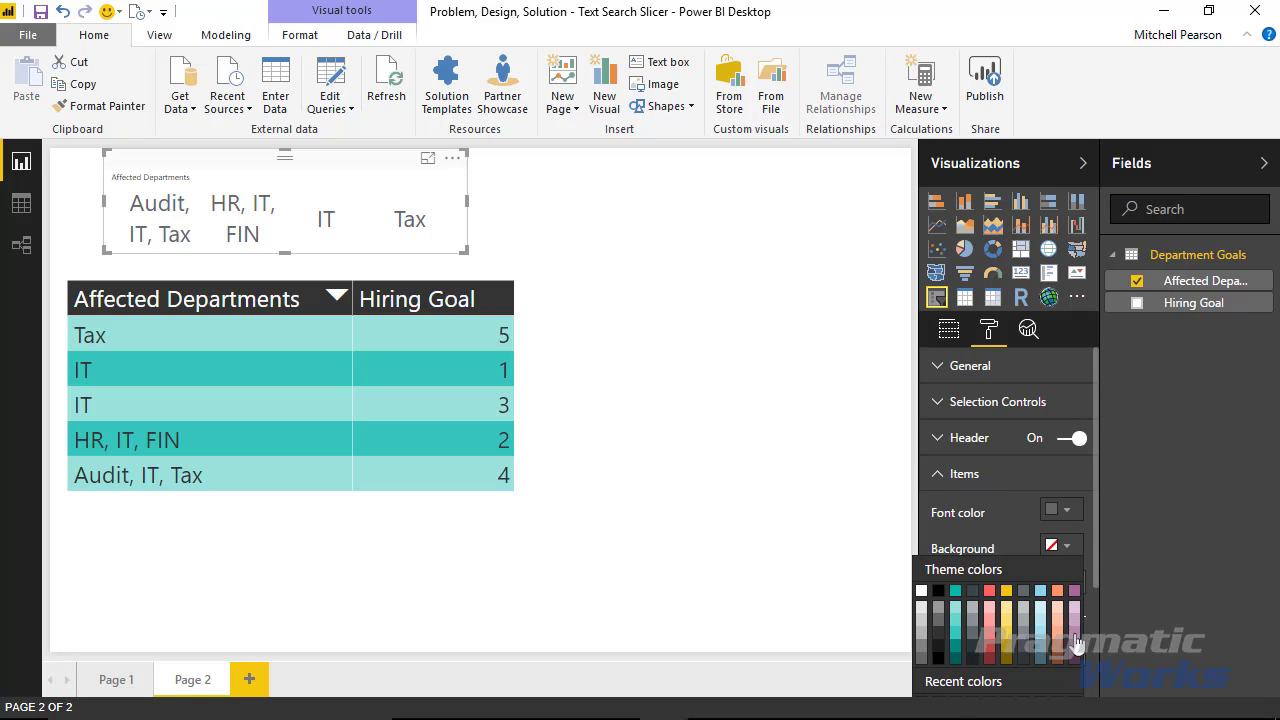
pyautogui.click(955, 592)
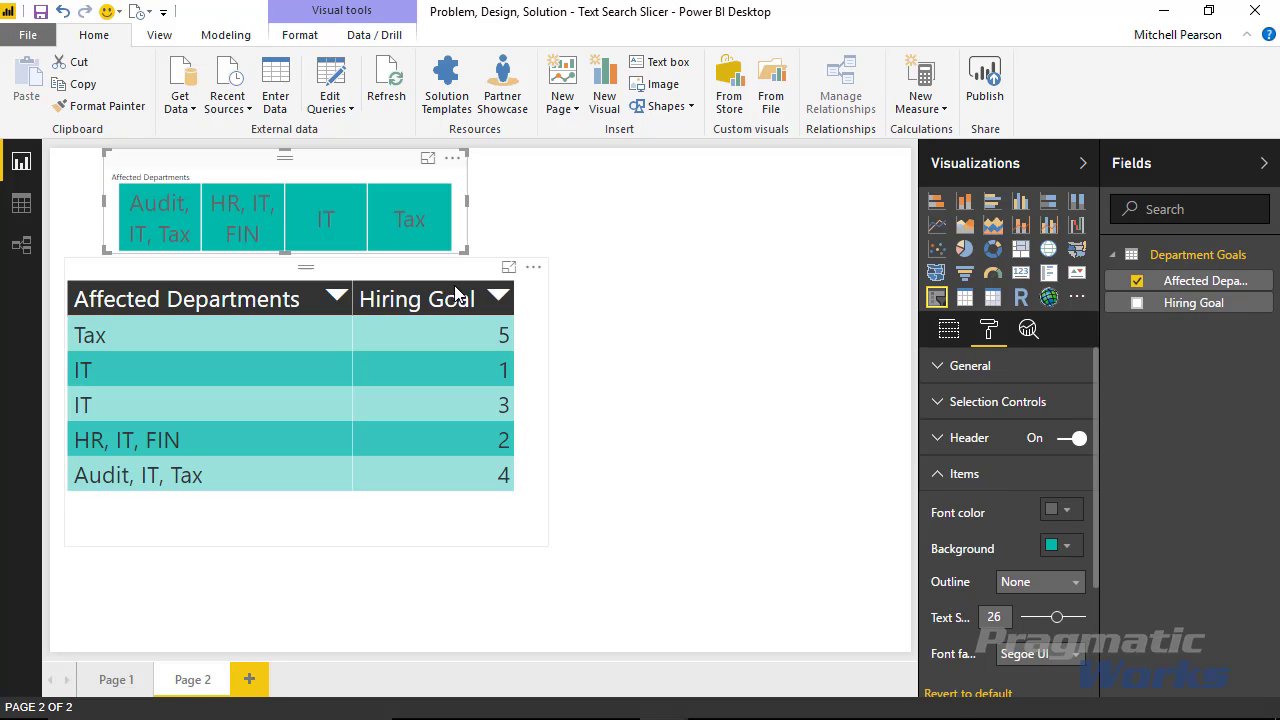
pyautogui.moveTo(461, 251); pyautogui.dragTo(540, 252)
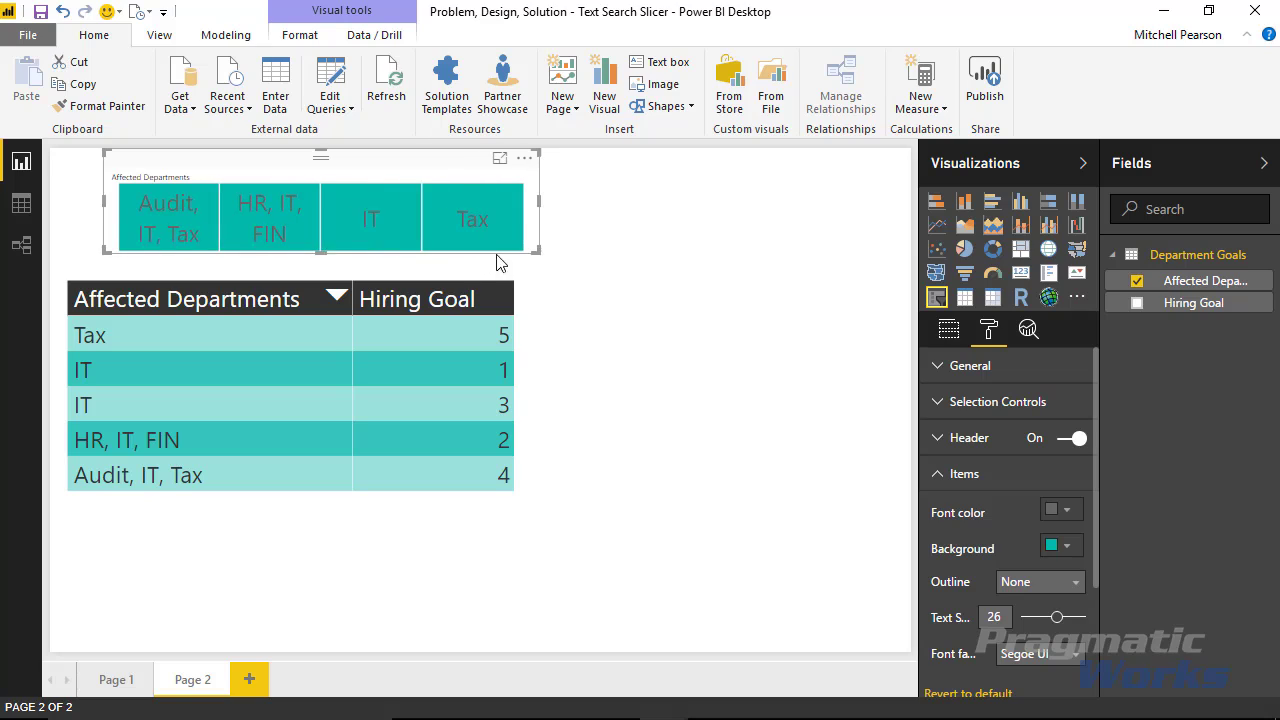
# Step: Test the slicer by filtering on "Audit, IT, Tax" and on "IT" separately, clearing each selection
pyautogui.click(185, 233)
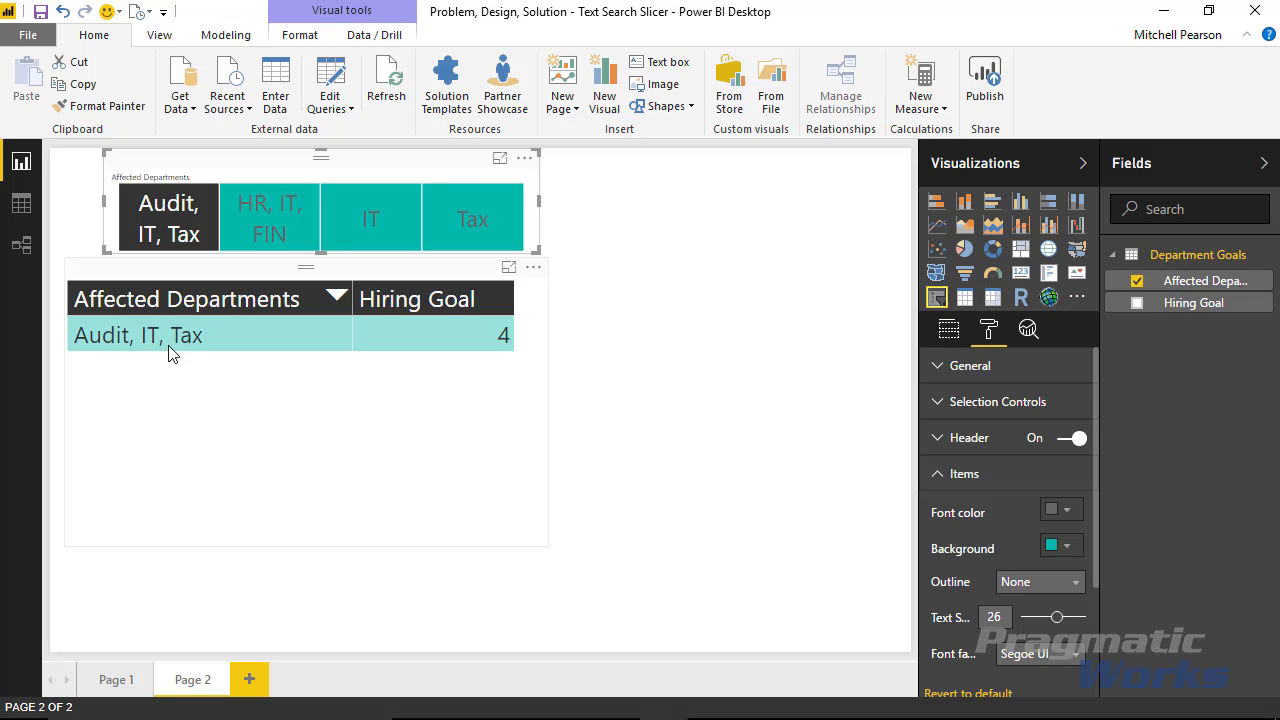
pyautogui.click(154, 212)
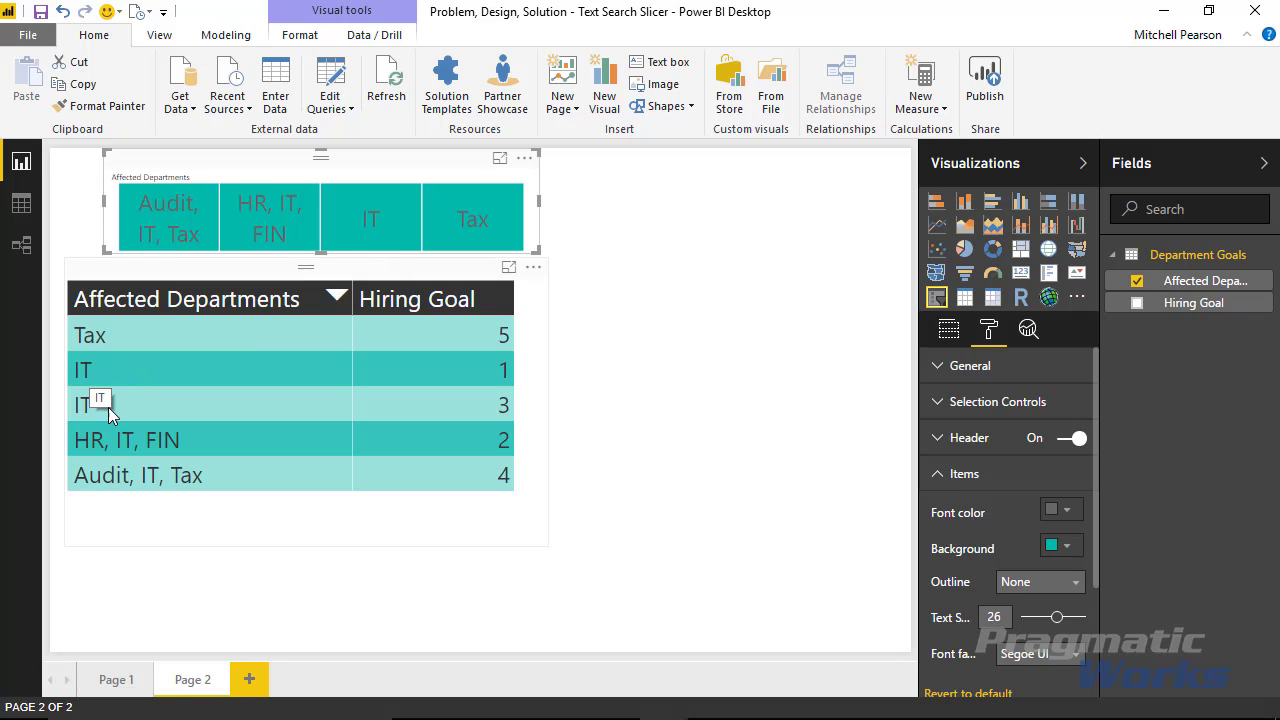
pyautogui.click(372, 224)
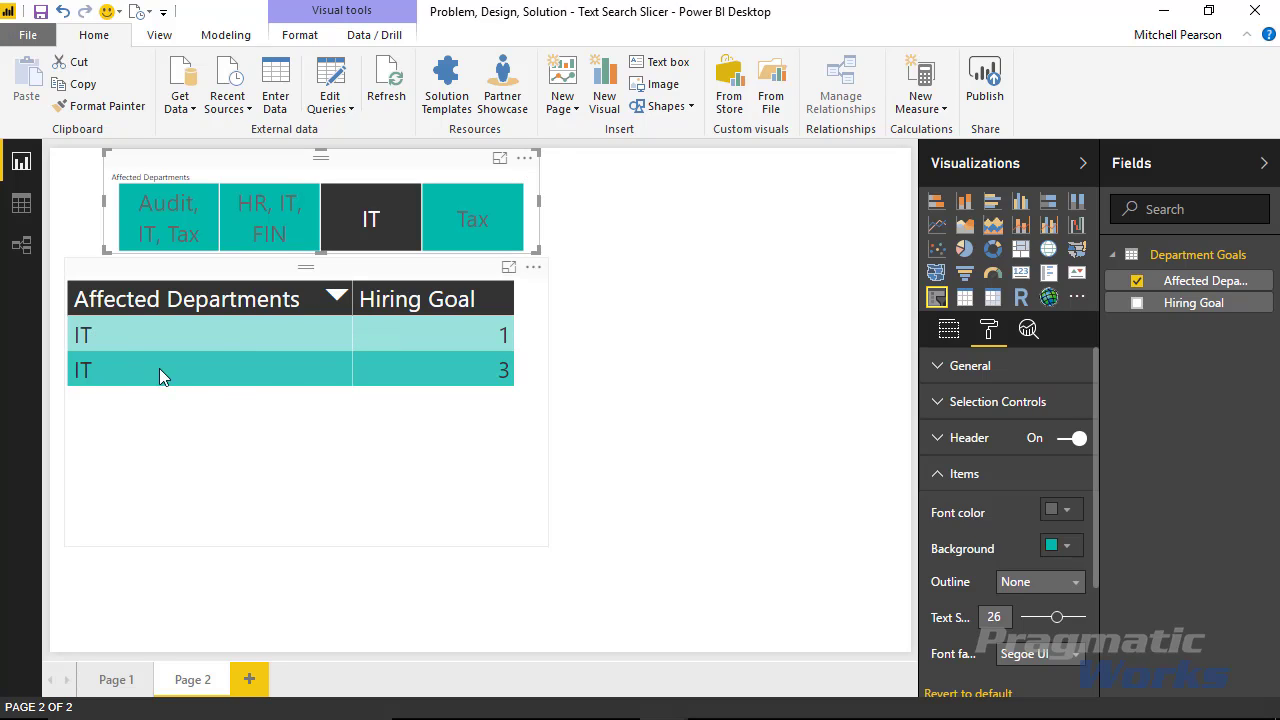
pyautogui.click(386, 216)
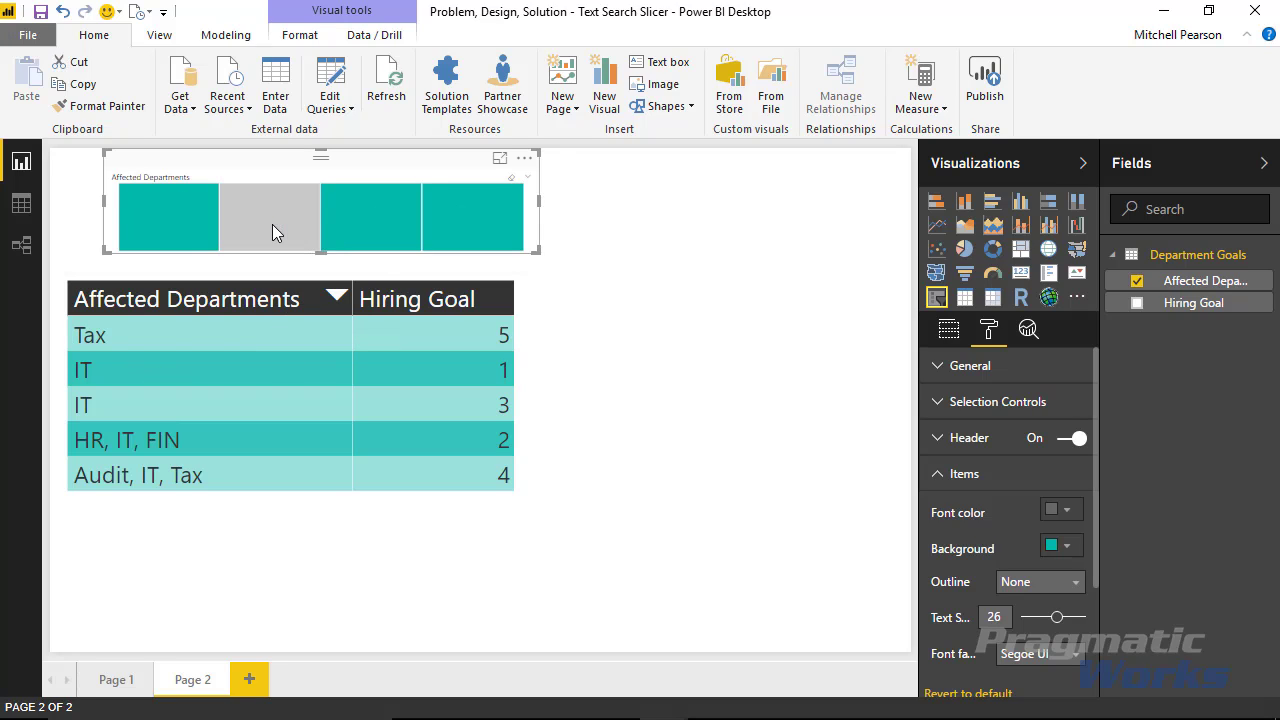
# Step: Test a combined slicer selection of "HR, IT, FIN", "IT" and "Audit, IT, Tax", and clear it
pyautogui.click(272, 224)
pyautogui.keyDown('ctrl'); pyautogui.click(387, 241); pyautogui.keyUp('ctrl')
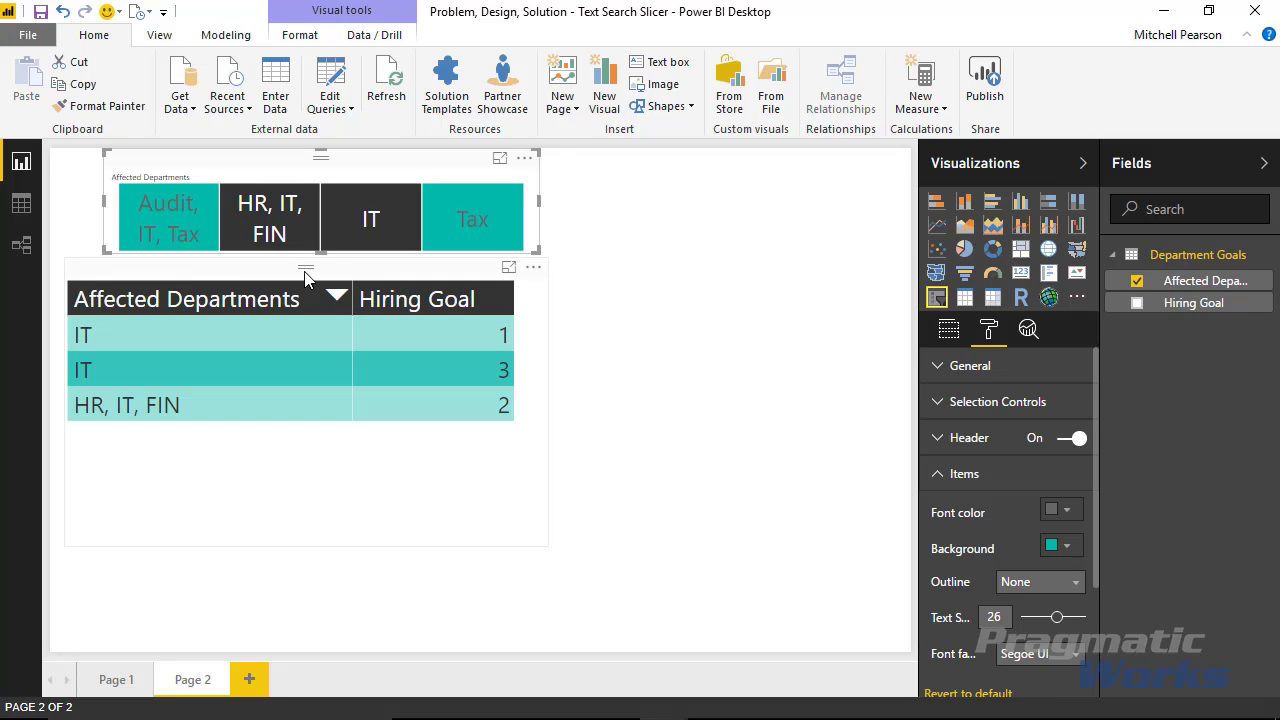
pyautogui.keyDown('ctrl'); pyautogui.click(145, 238); pyautogui.keyUp('ctrl')
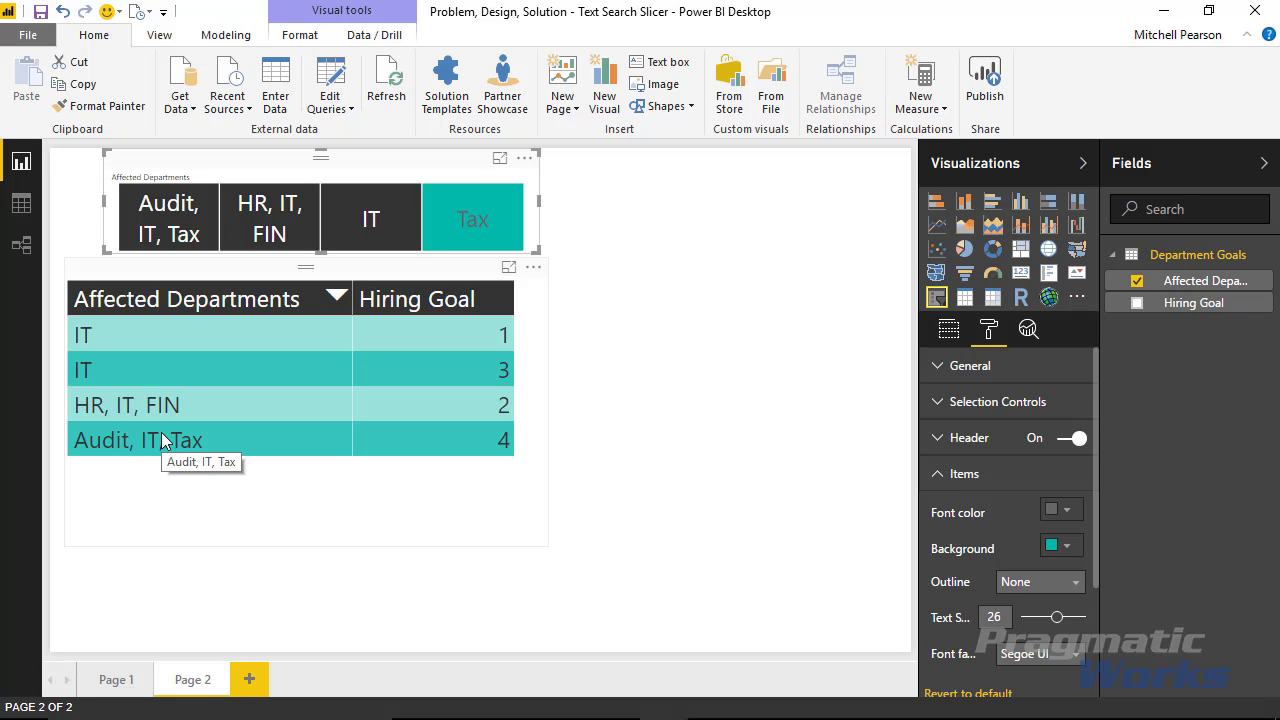
pyautogui.moveTo(405, 178); pyautogui.dragTo(377, 178)
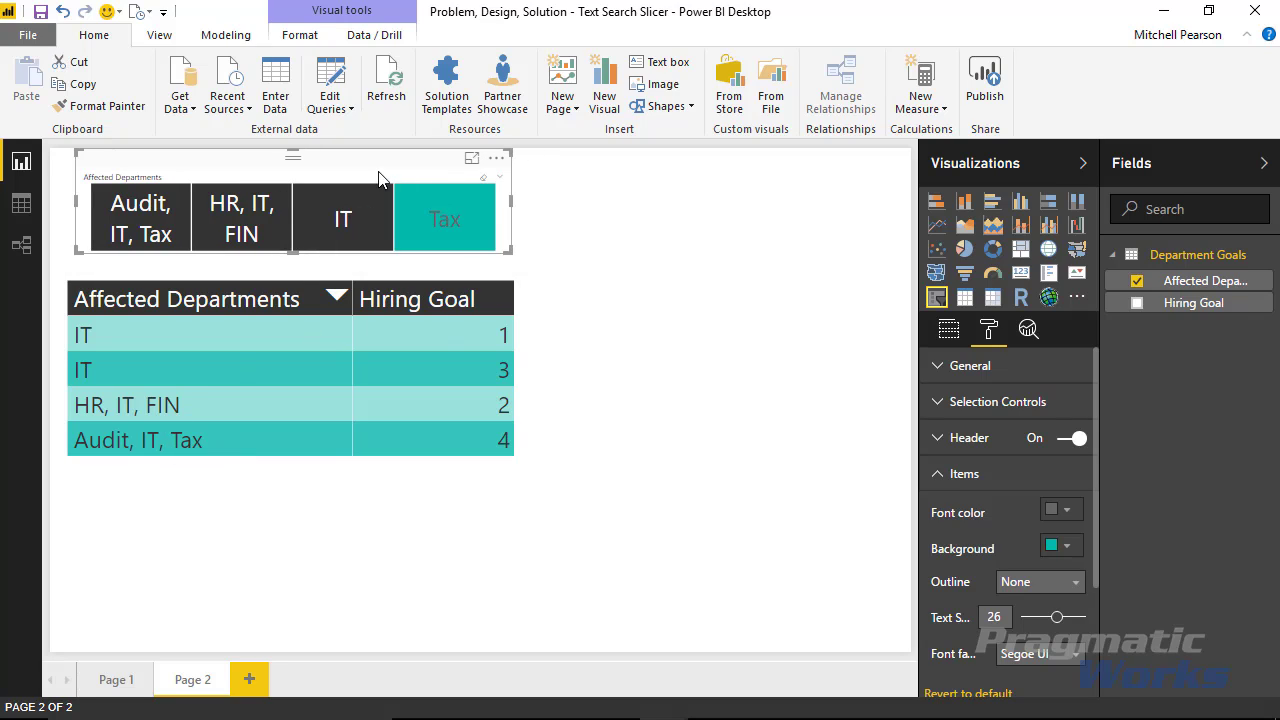
pyautogui.click(347, 228)
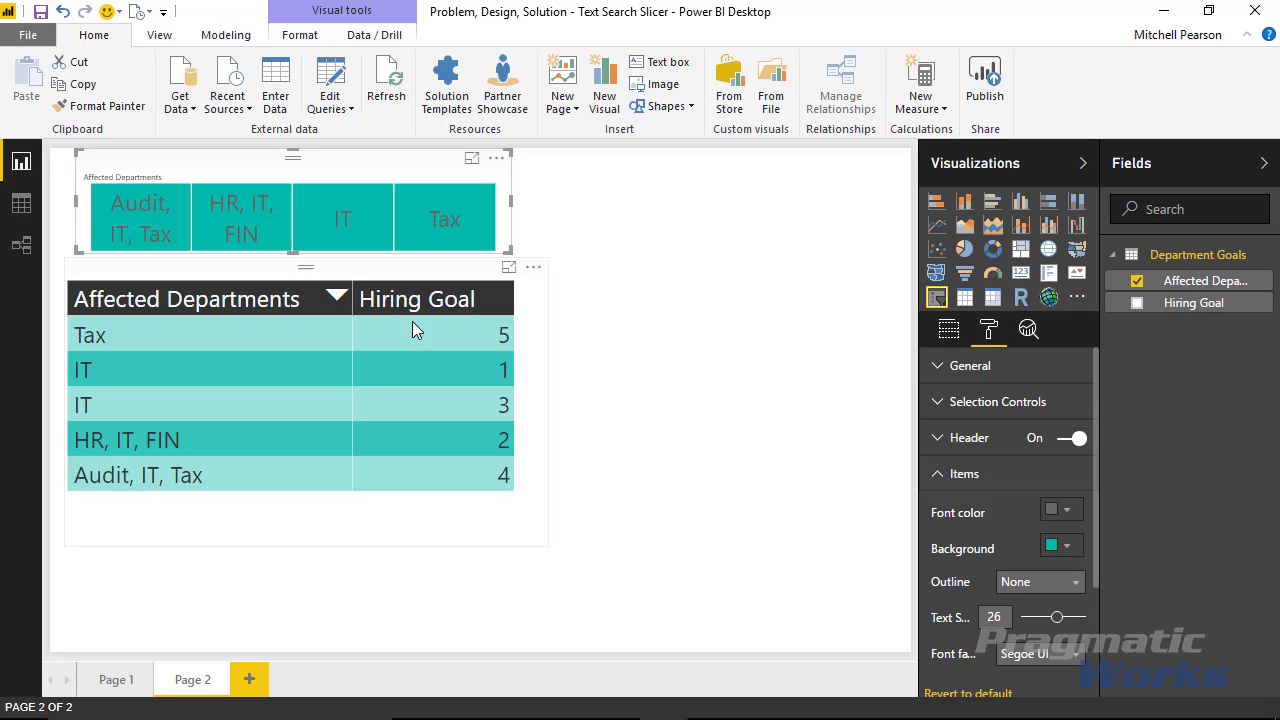
# Step: Enter a new data table with a Departments column containing IT, HR, Fin, Audit and Tax
pyautogui.click(277, 91)
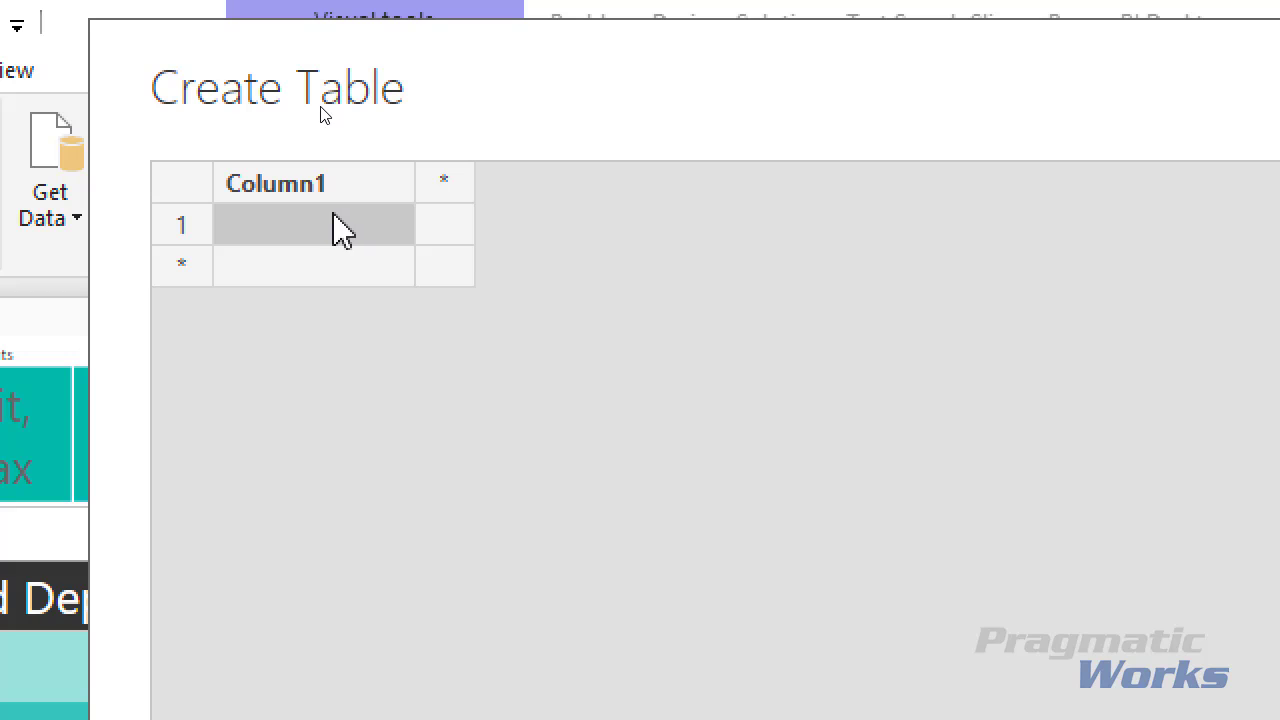
pyautogui.doubleClick(305, 186)
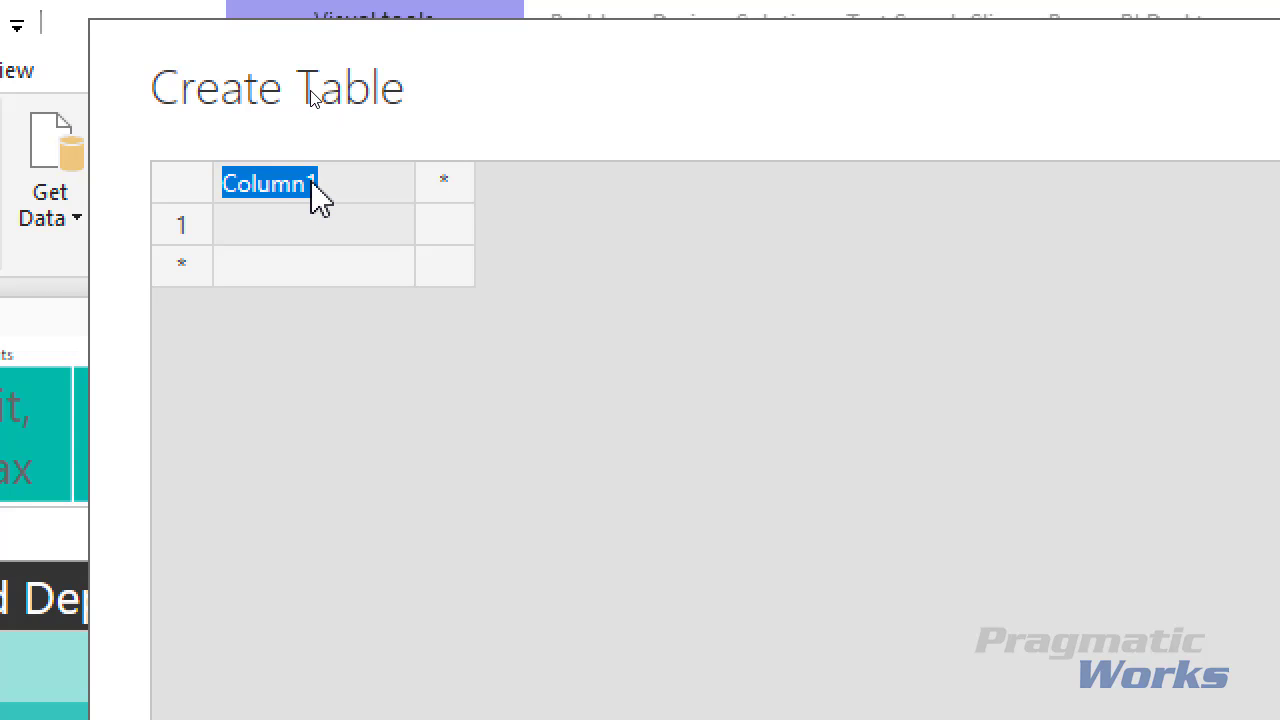
pyautogui.write('Departments')
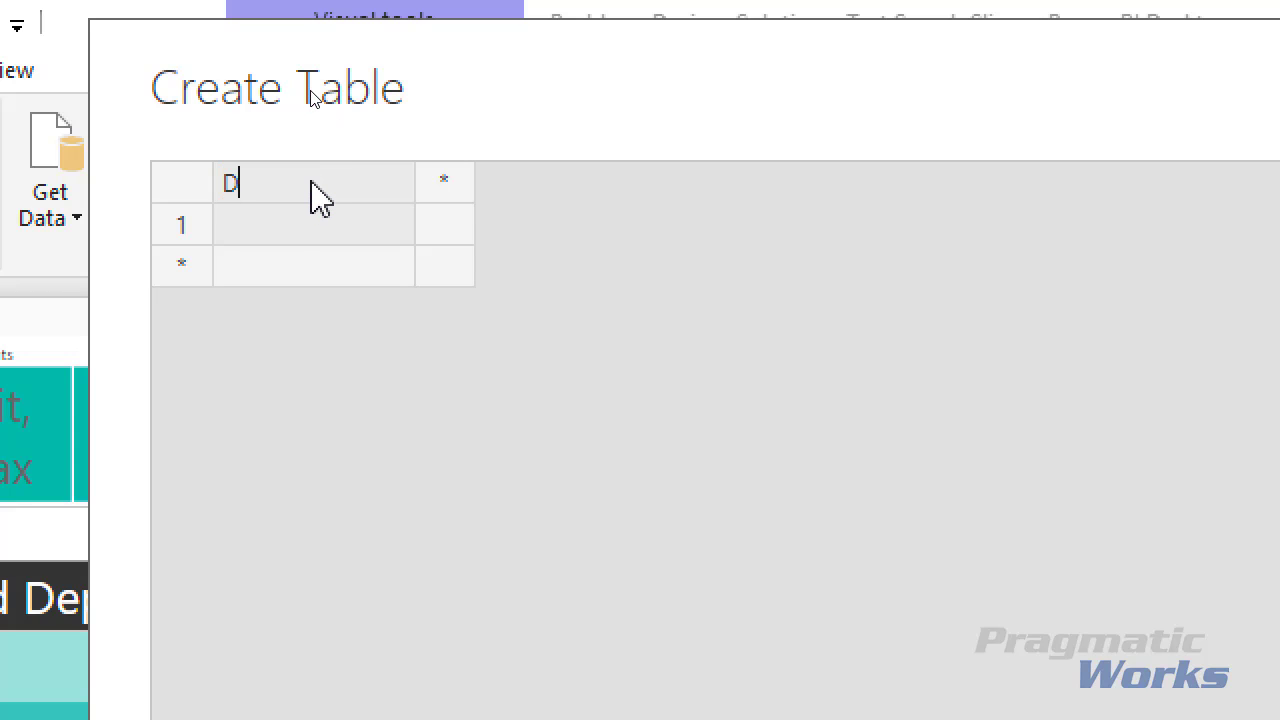
pyautogui.click(307, 227)
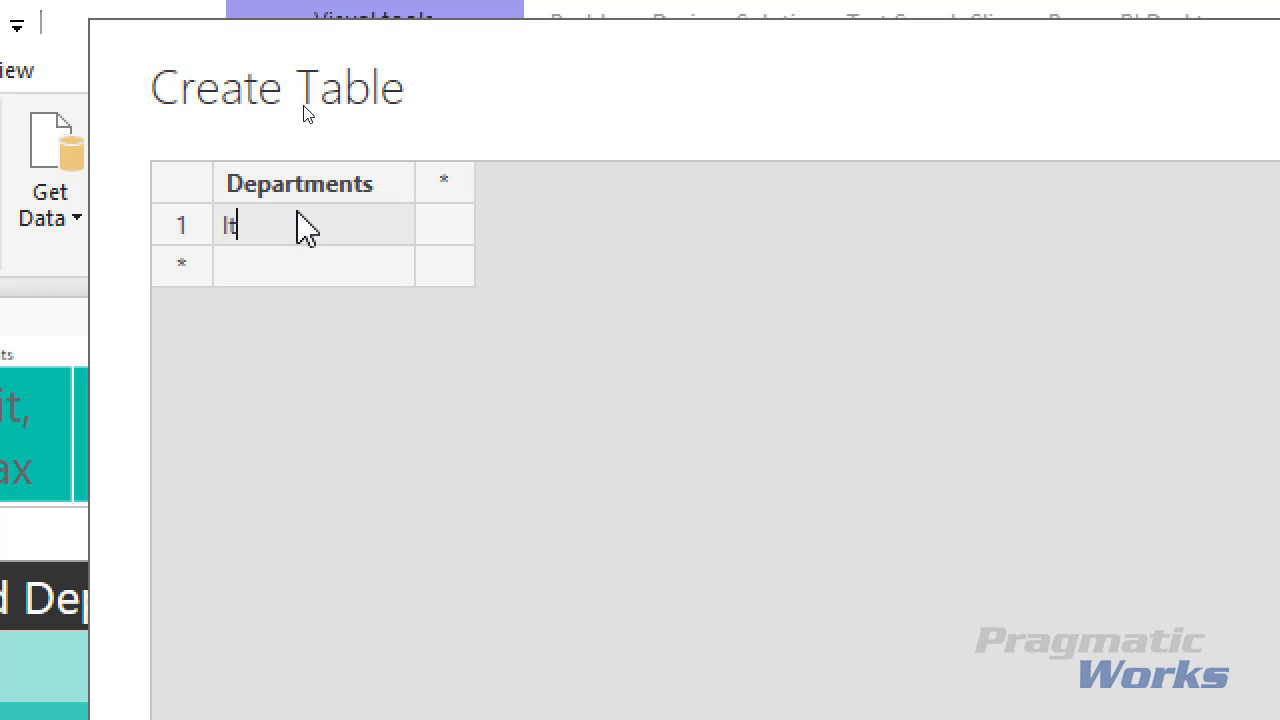
pyautogui.click(252, 264)
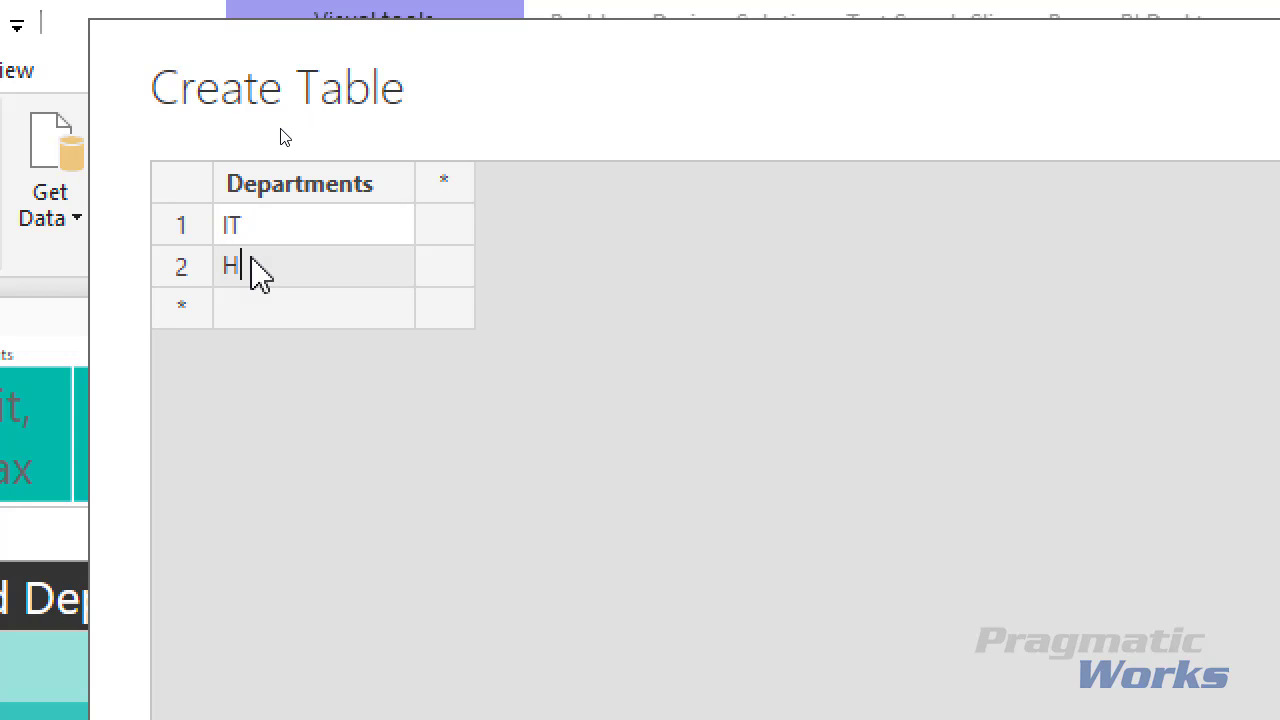
pyautogui.press('Return')
pyautogui.write('Fin')
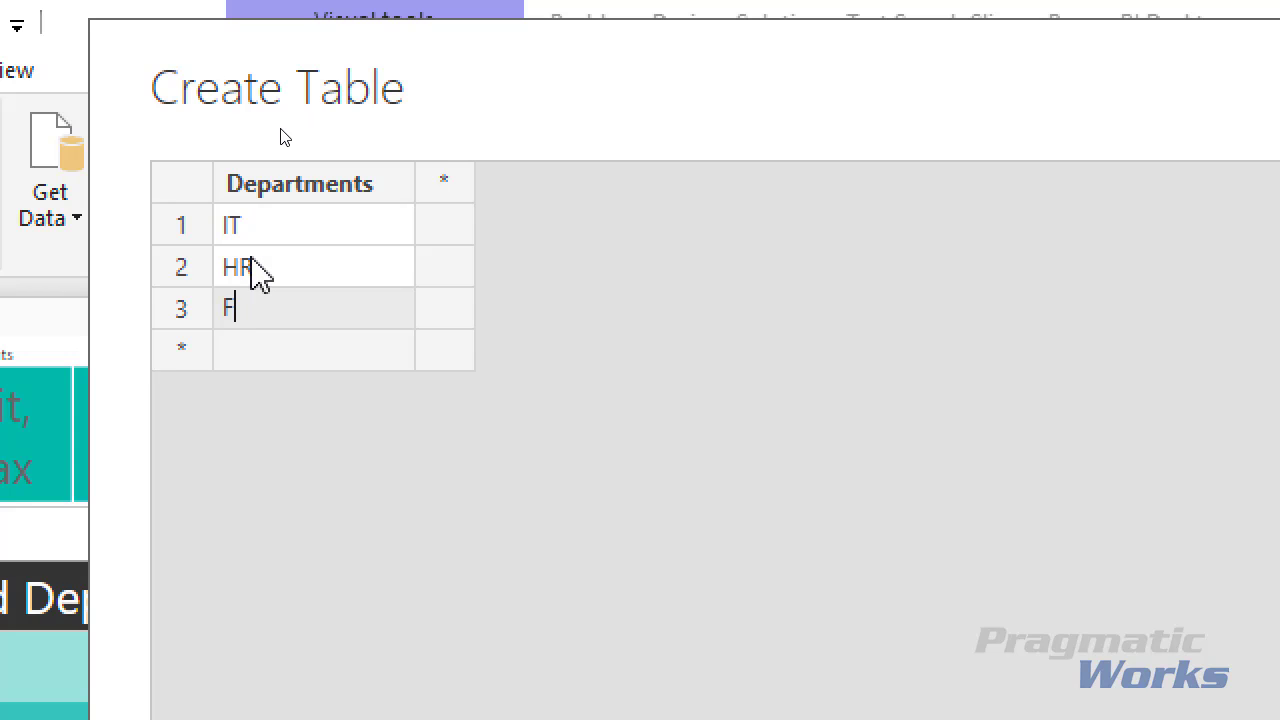
pyautogui.press('Return')
pyautogui.write('Audit')
pyautogui.press('Return')
pyautogui.write('Table1')
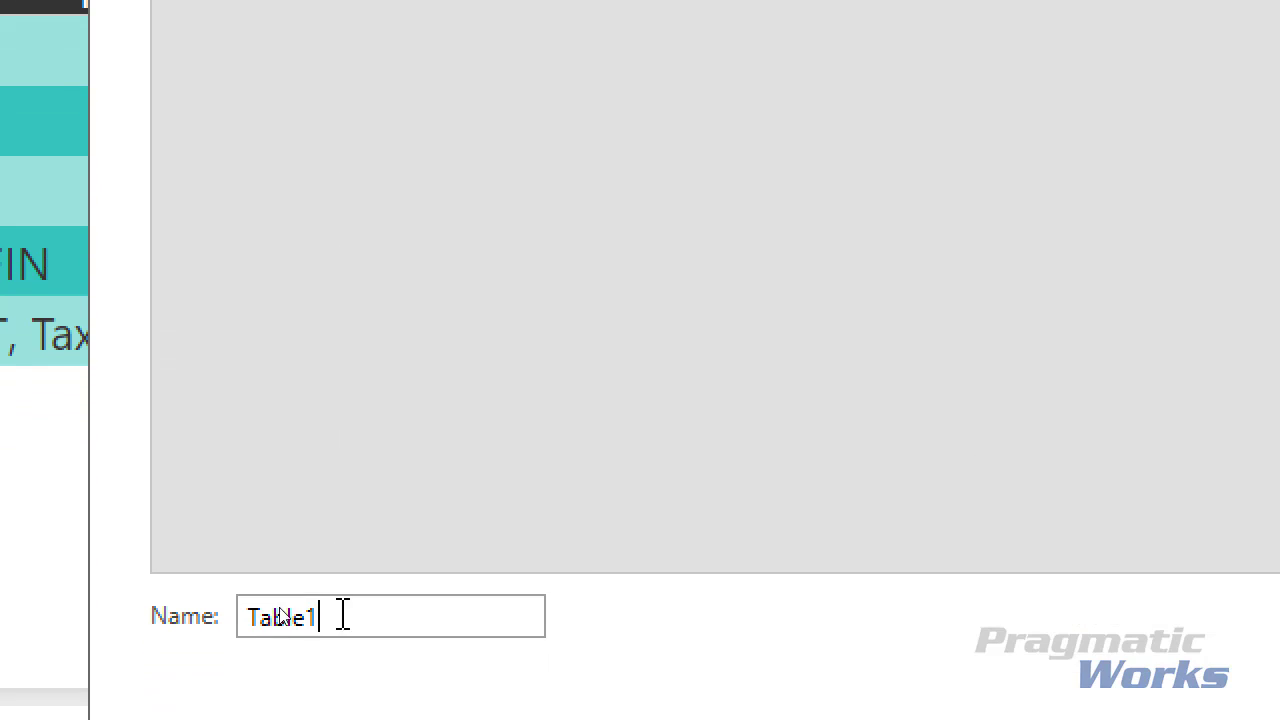
# Step: Name the new table Slicer and load it into the data model
pyautogui.doubleClick(340, 698)
pyautogui.write('Slicer')
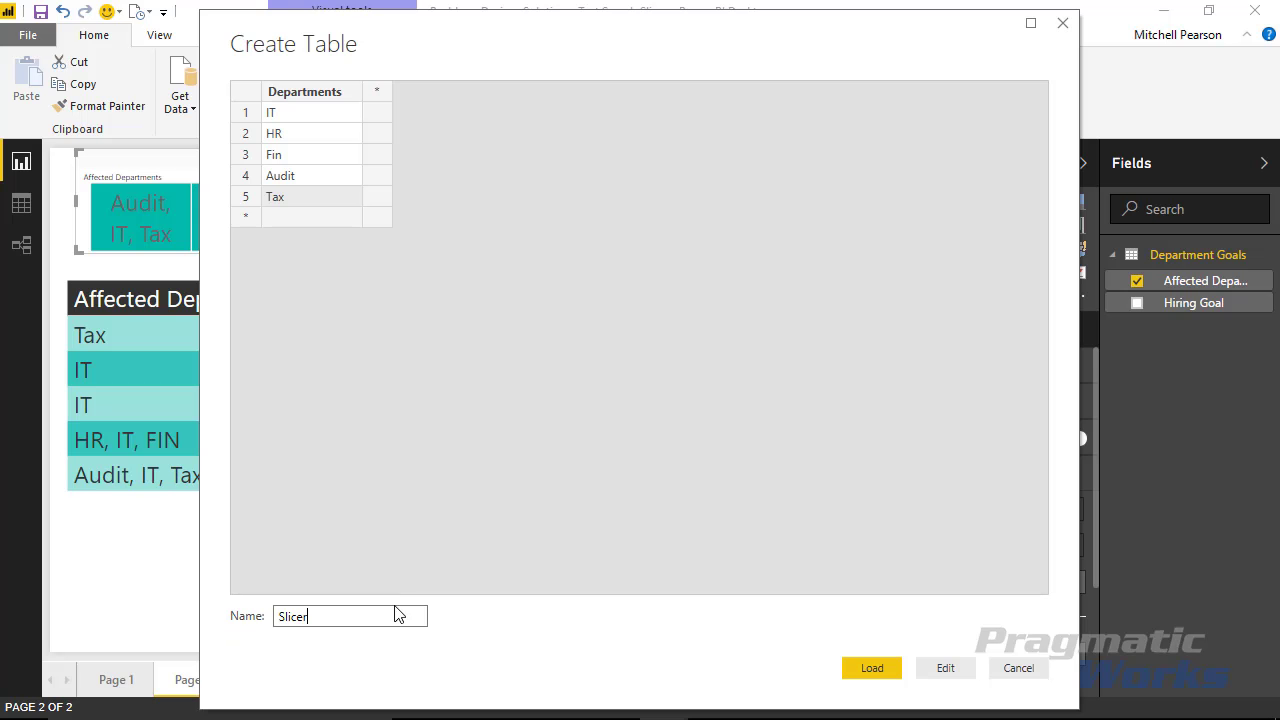
pyautogui.click(872, 669)
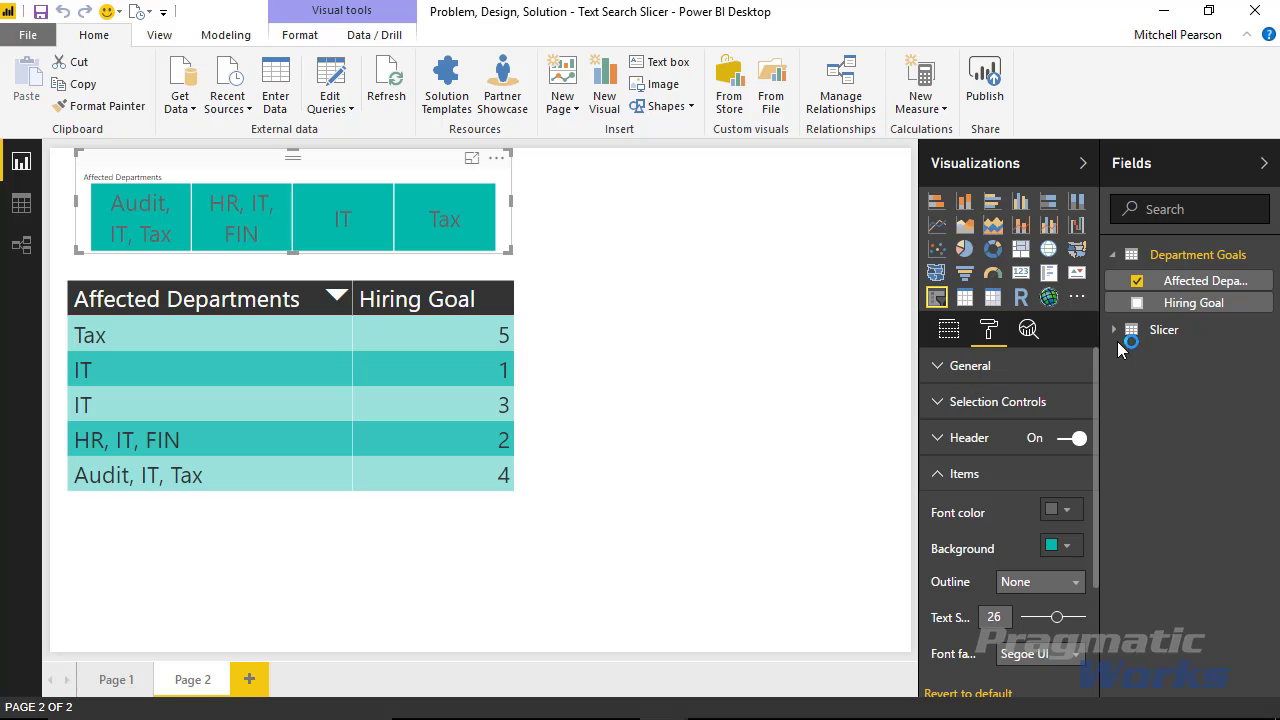
# Step: Open the model's relationship diagram and place the Slicer table beside the Department Goals table
pyautogui.click(20, 244)
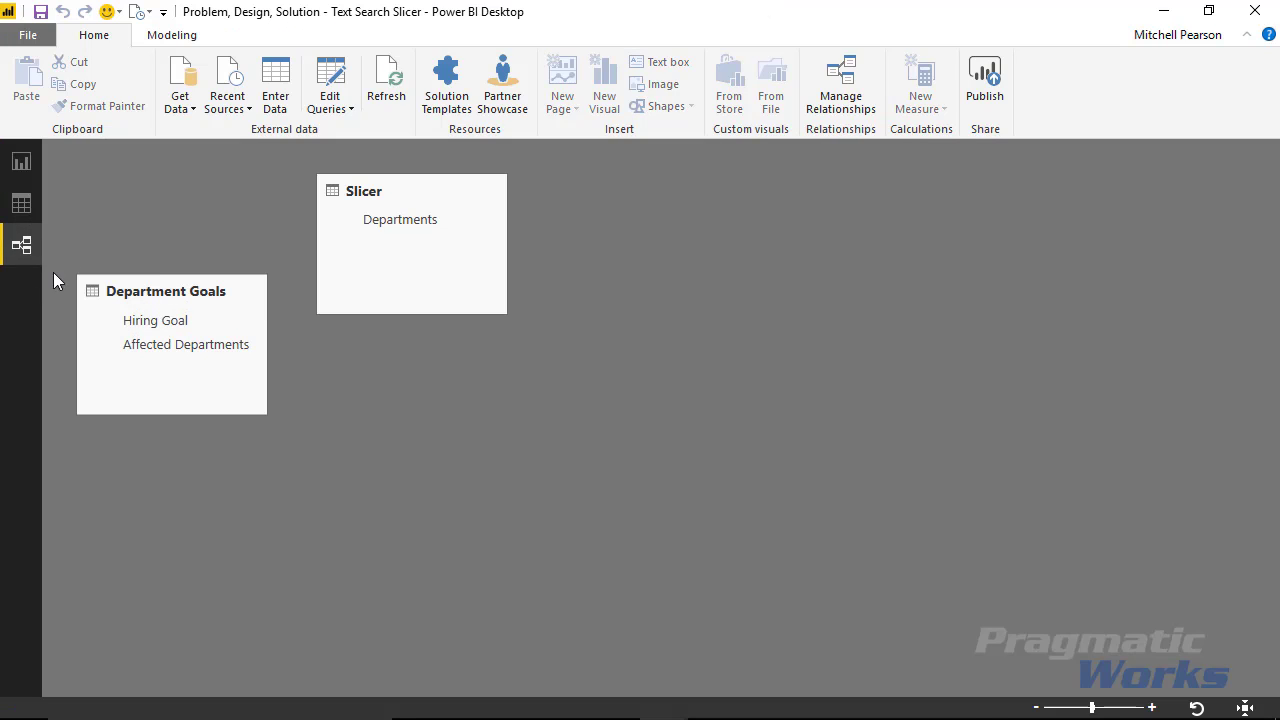
pyautogui.click(373, 203)
pyautogui.moveTo(373, 200); pyautogui.dragTo(530, 276)
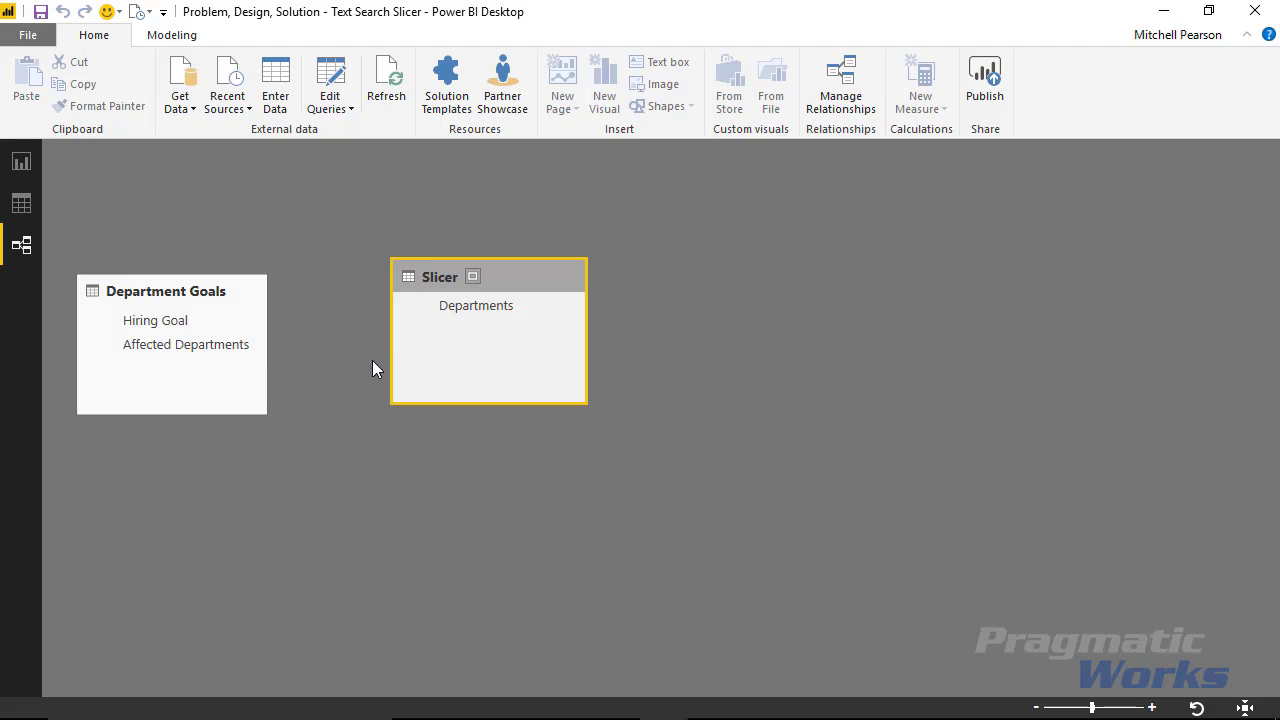
pyautogui.moveTo(523, 285); pyautogui.dragTo(531, 314)
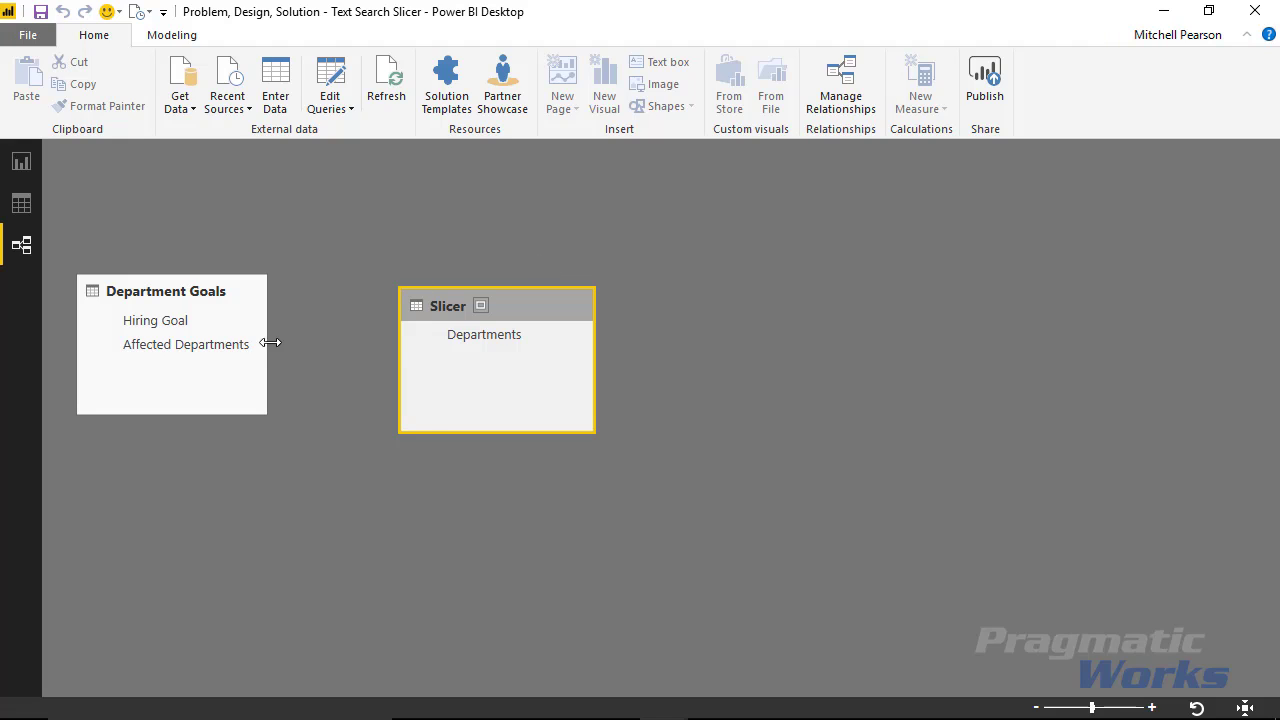
# Step: Return to the report page, lower the hiring goal table, and shift the Affected Departments slicer to the page edge
pyautogui.click(27, 170)
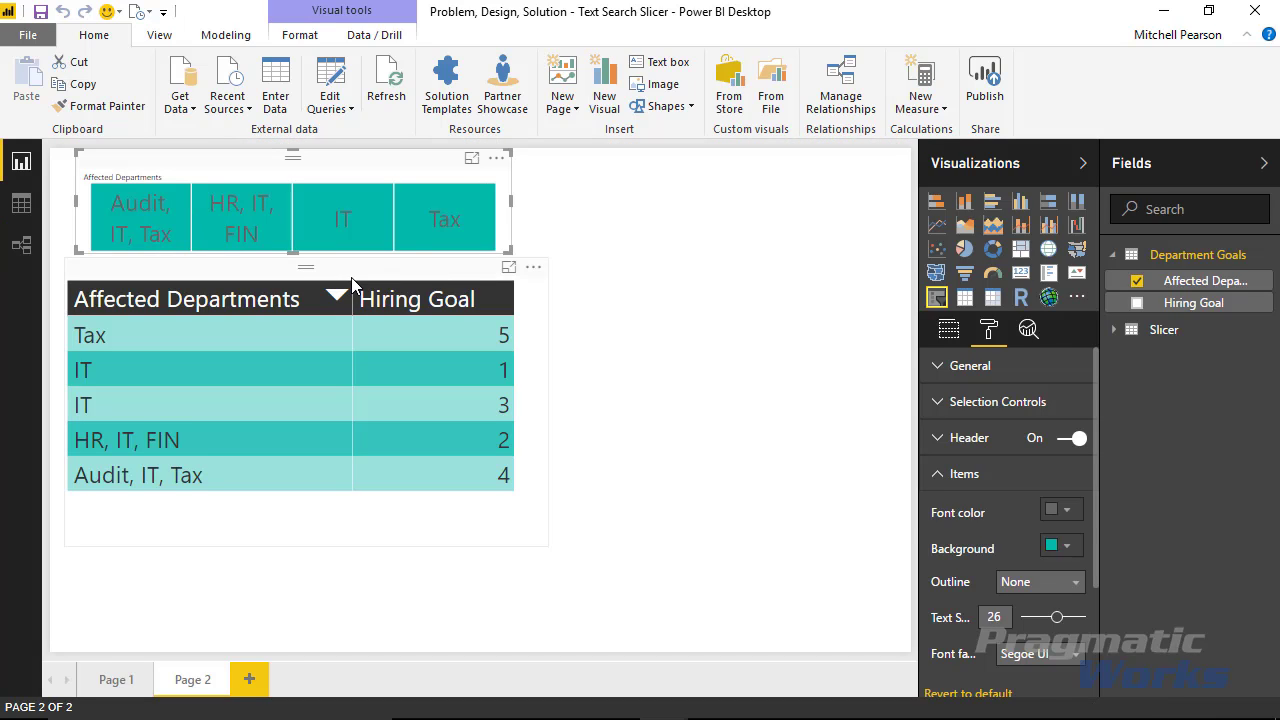
pyautogui.moveTo(351, 277); pyautogui.dragTo(350, 325)
pyautogui.moveTo(386, 163); pyautogui.dragTo(371, 171)
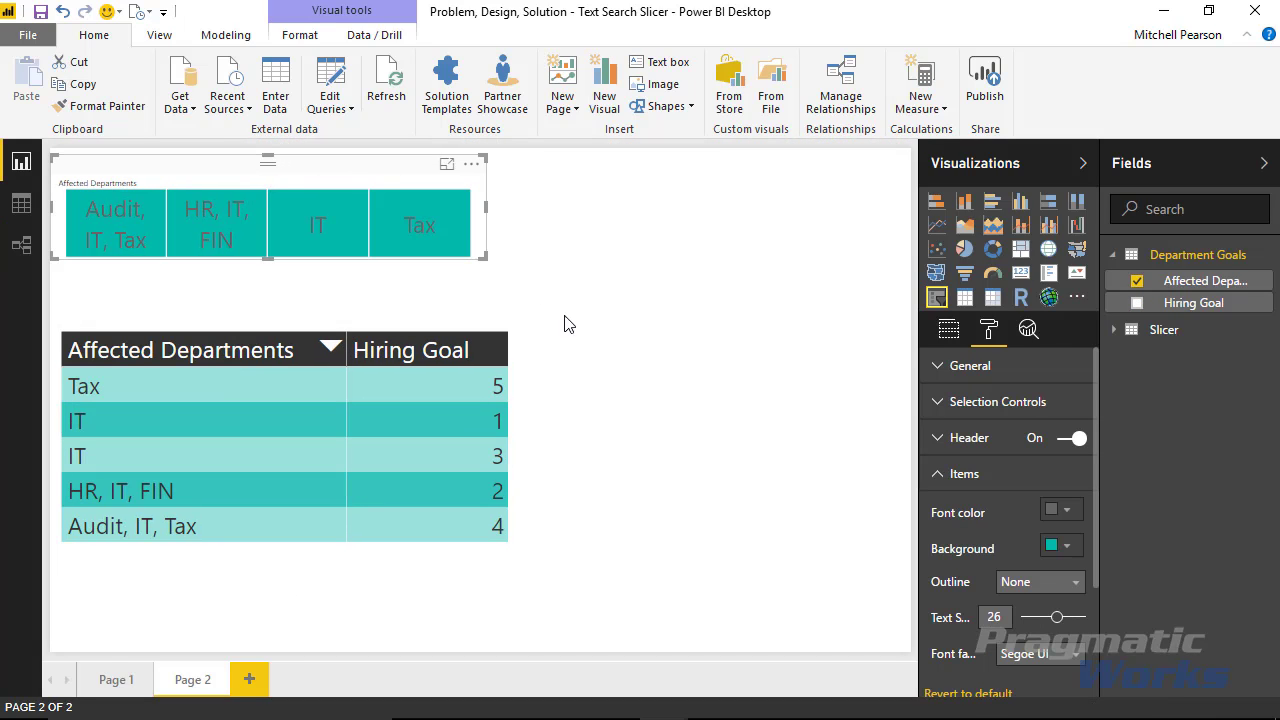
# Step: Create a separate slicer from the Slicer table's Departments field in the empty area beside the hiring goal table
pyautogui.click(624, 354)
pyautogui.click(1114, 330)
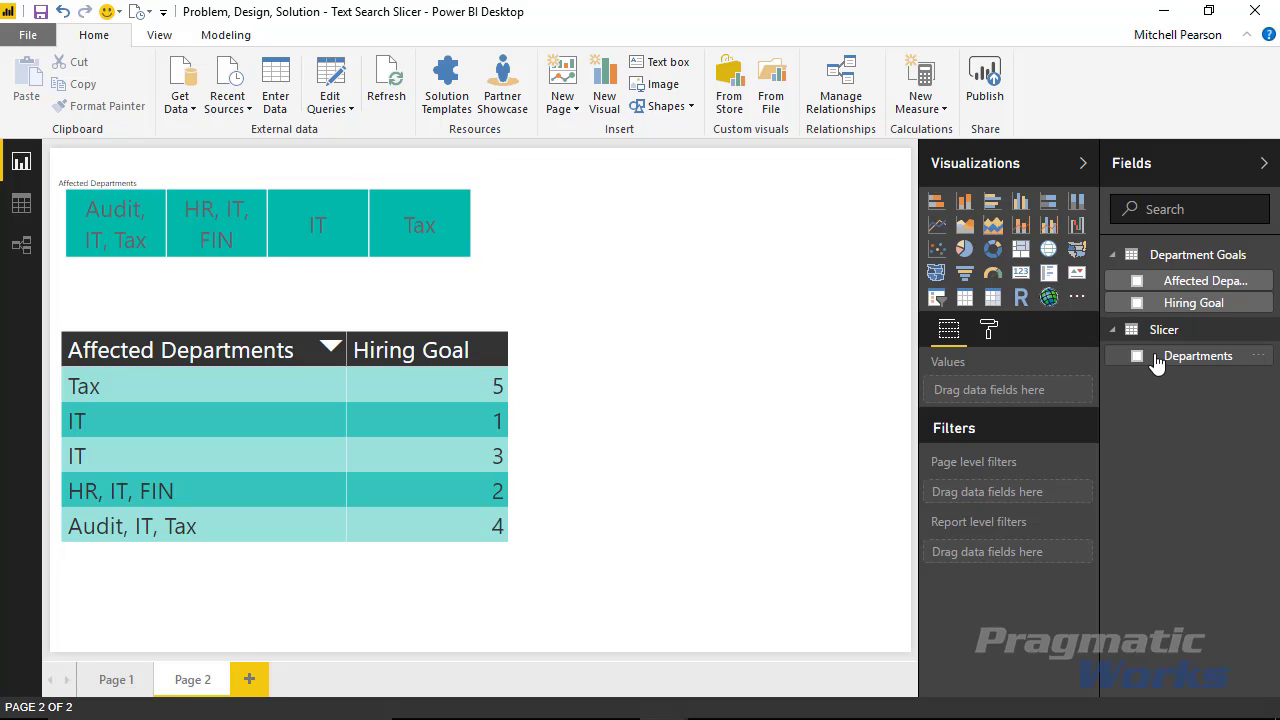
pyautogui.moveTo(1136, 358); pyautogui.dragTo(772, 418)
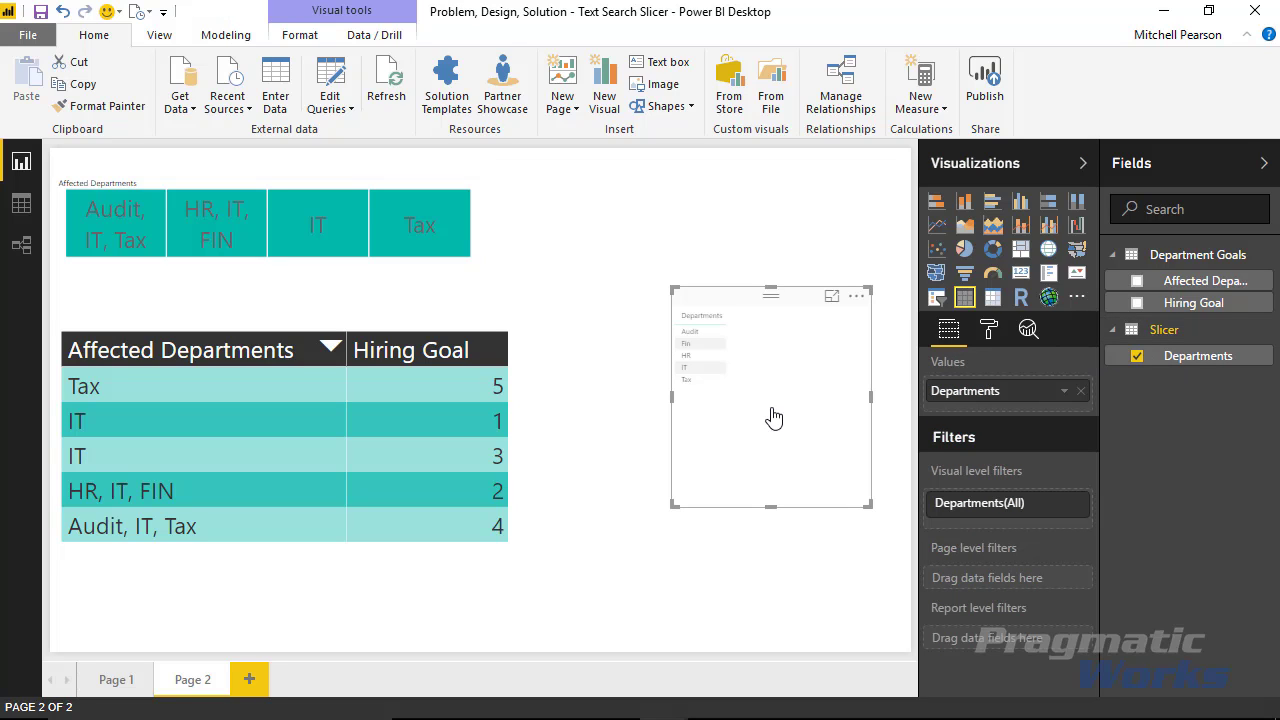
pyautogui.click(938, 300)
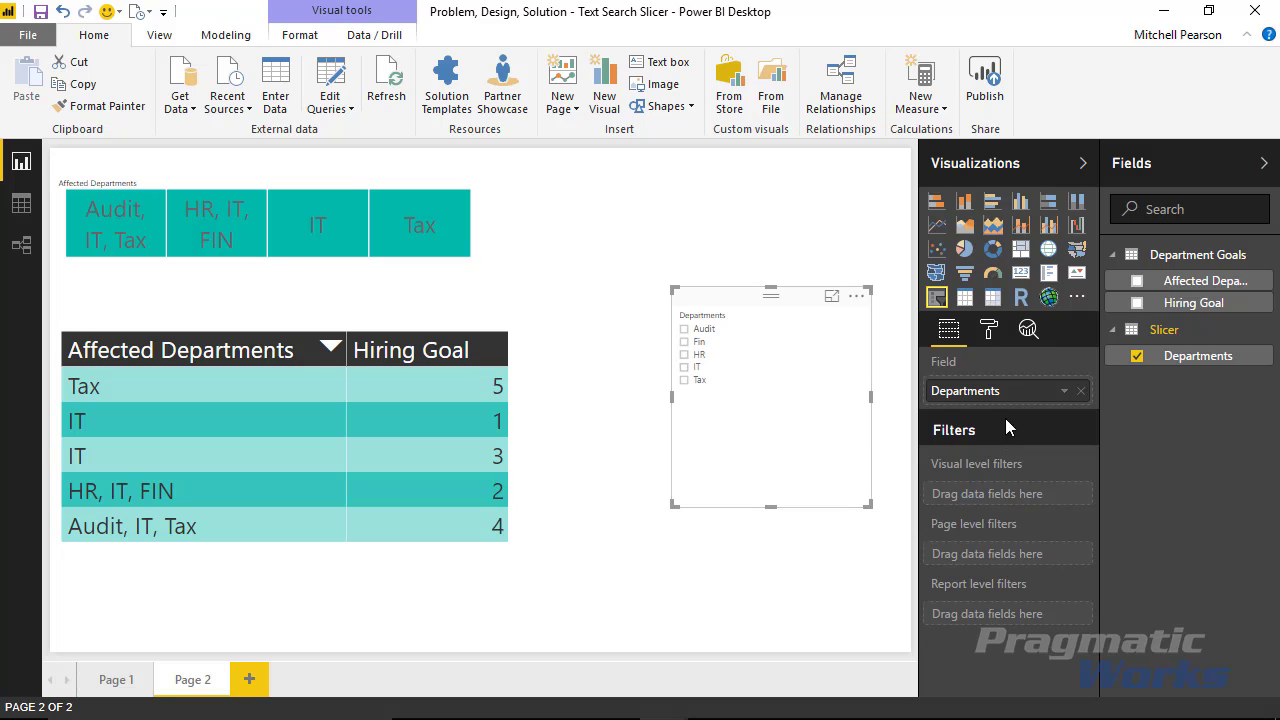
# Step: Enlarge the item text of the Departments slicer to size 34
pyautogui.click(985, 338)
pyautogui.click(985, 368)
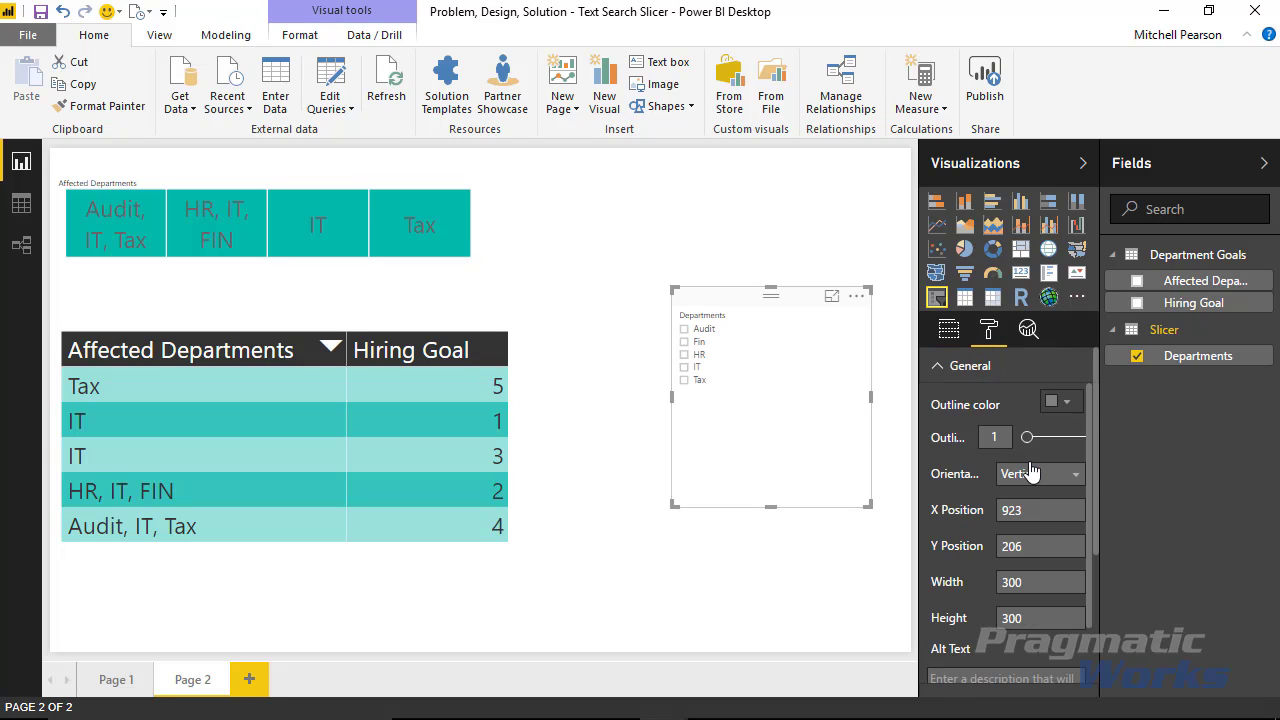
pyautogui.click(942, 368)
pyautogui.click(964, 474)
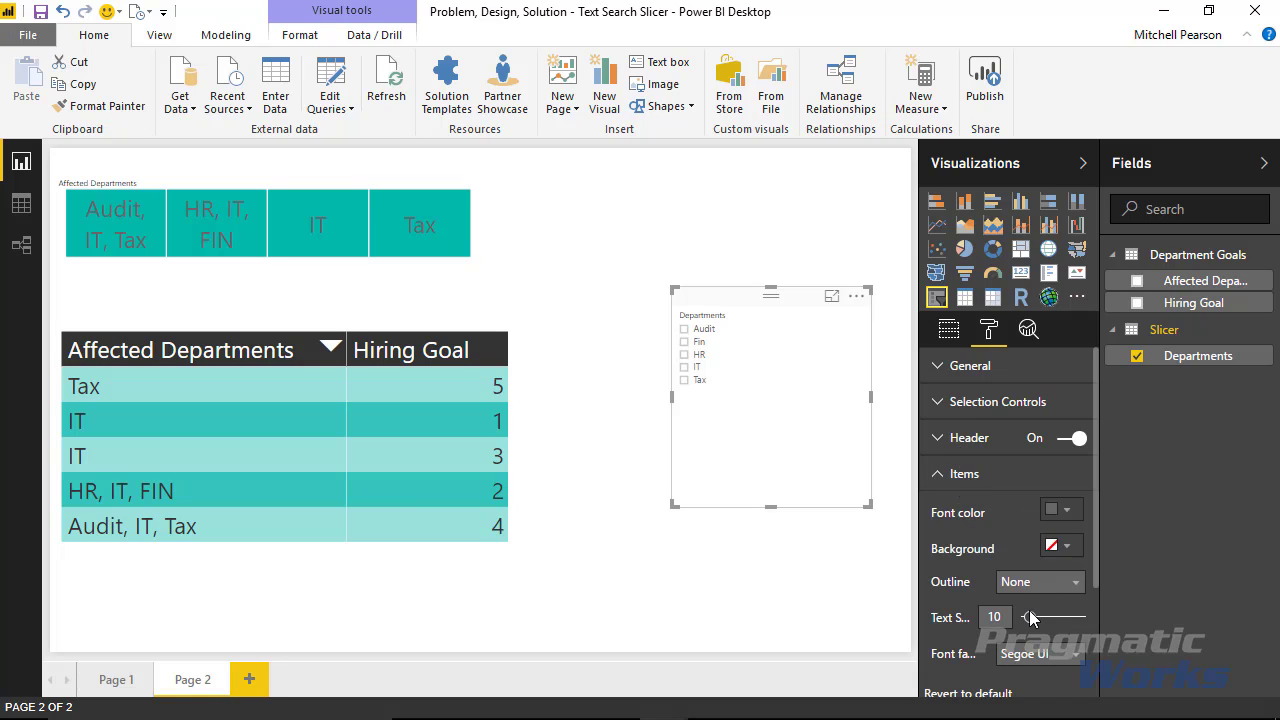
pyautogui.moveTo(1036, 622); pyautogui.dragTo(1071, 622)
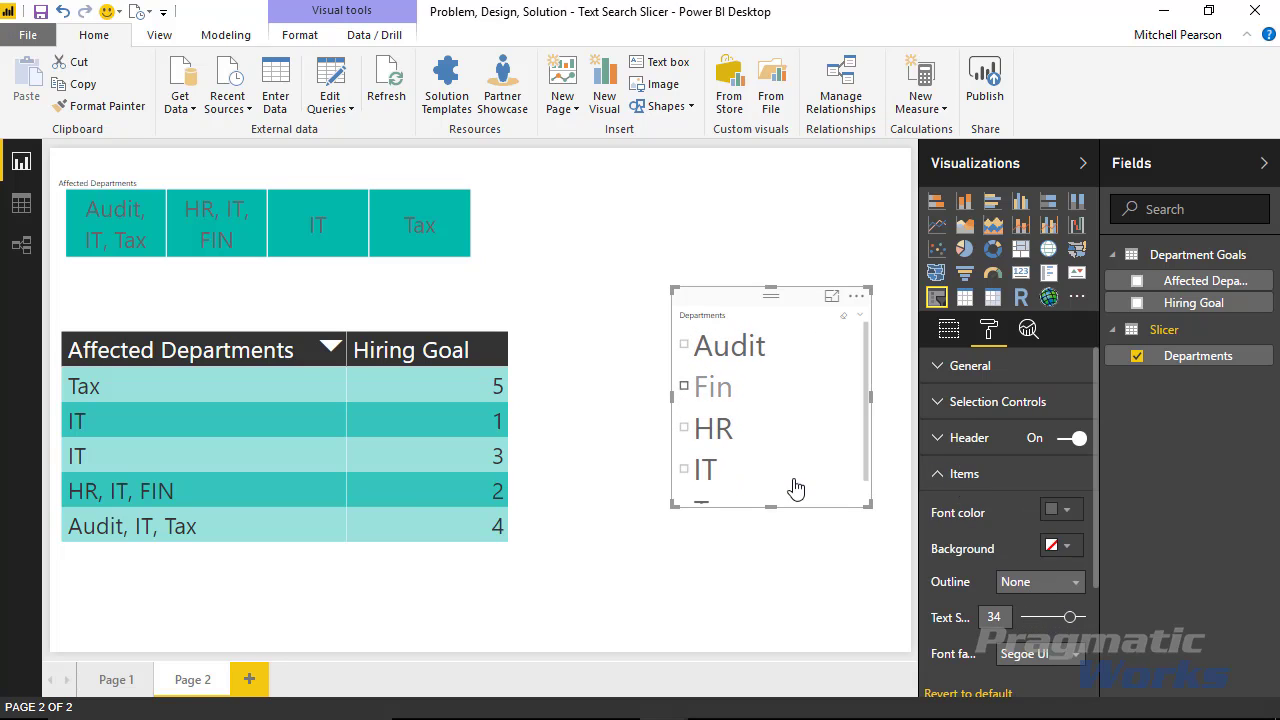
# Step: Lengthen the Departments slicer to fit all five departments and move it closer to the hiring goal table
pyautogui.moveTo(771, 508); pyautogui.dragTo(770, 562)
pyautogui.click(733, 280)
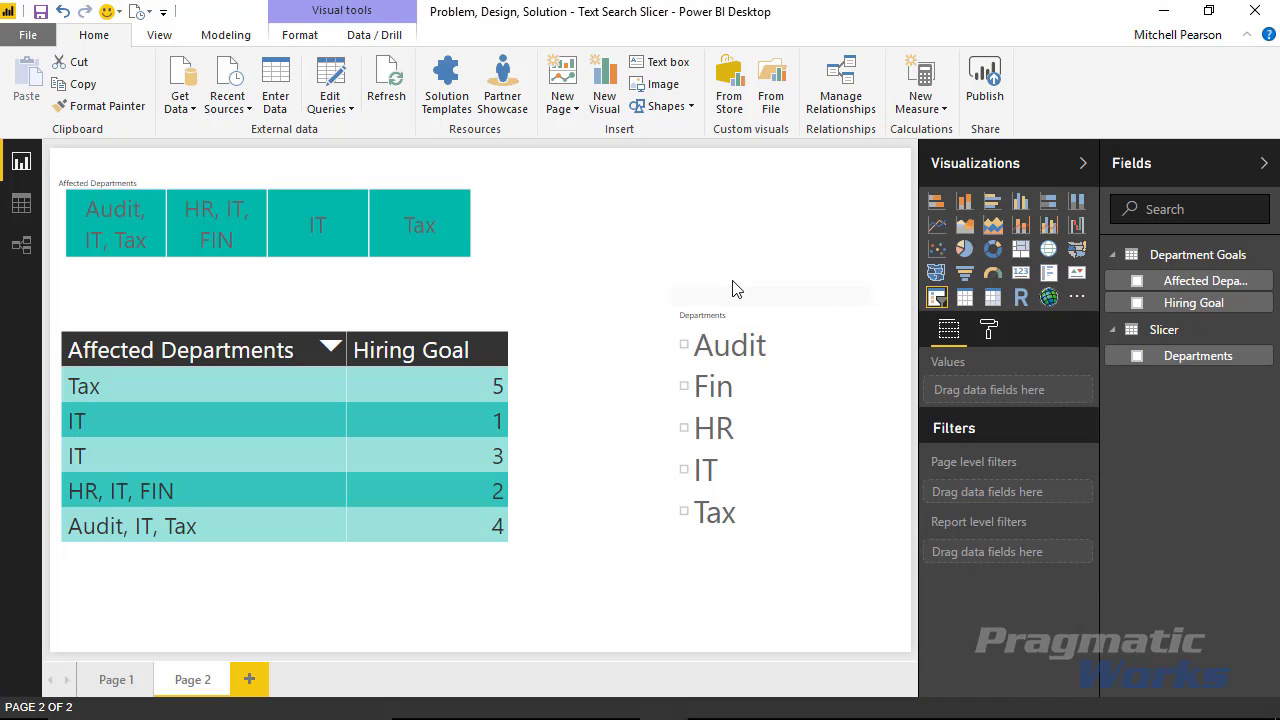
pyautogui.moveTo(714, 314); pyautogui.dragTo(657, 356)
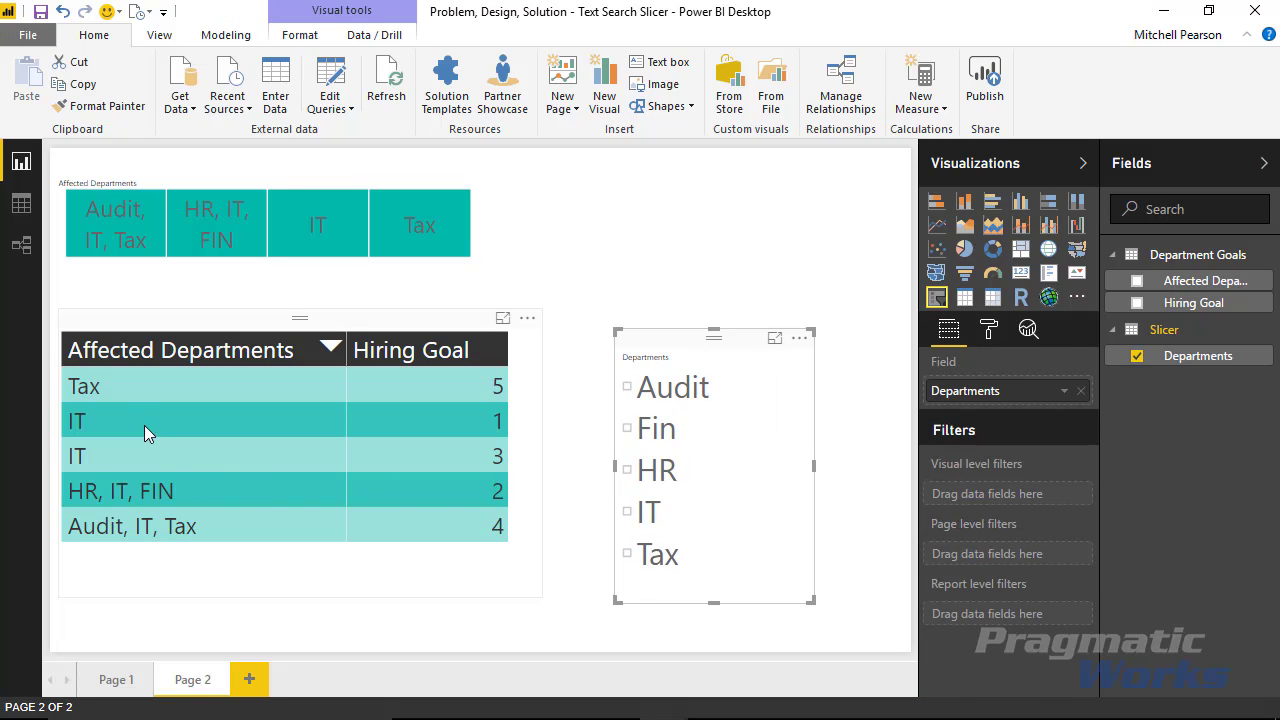
# Step: Test the Departments slicer by selecting IT, HR and finally Tax, and nudge it slightly away from the hiring goal table
pyautogui.click(645, 512)
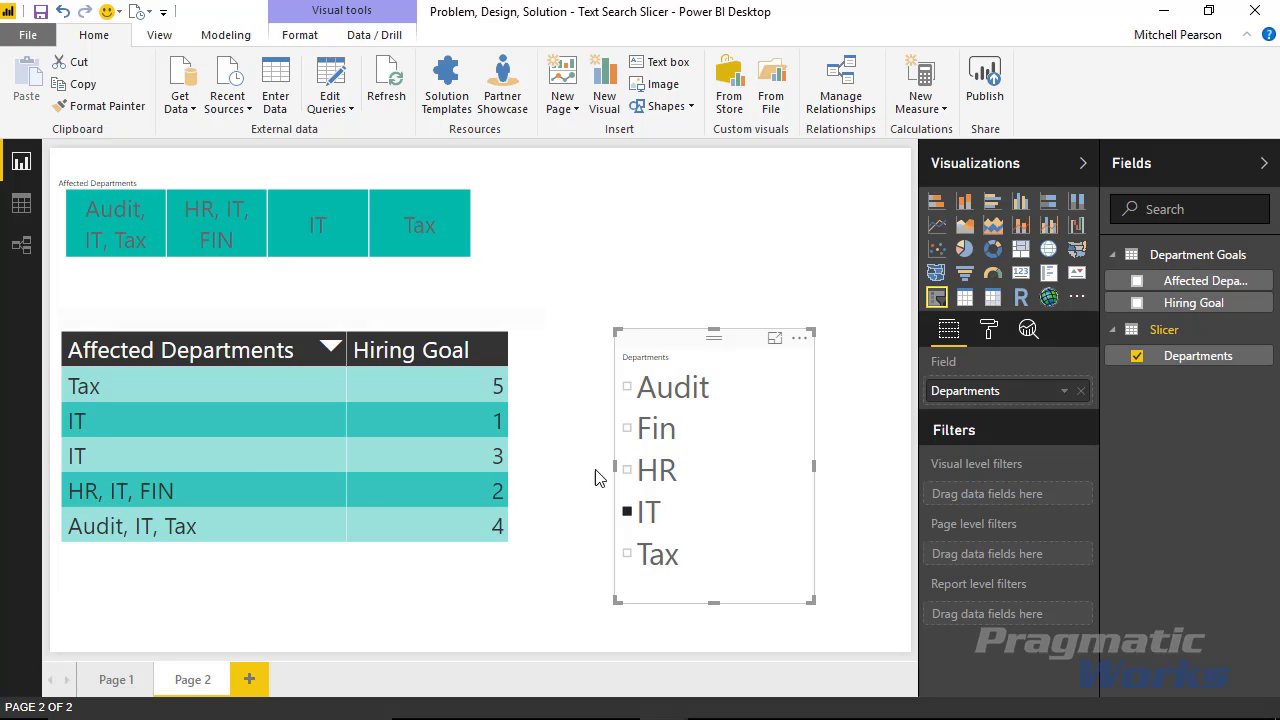
pyautogui.click(648, 482)
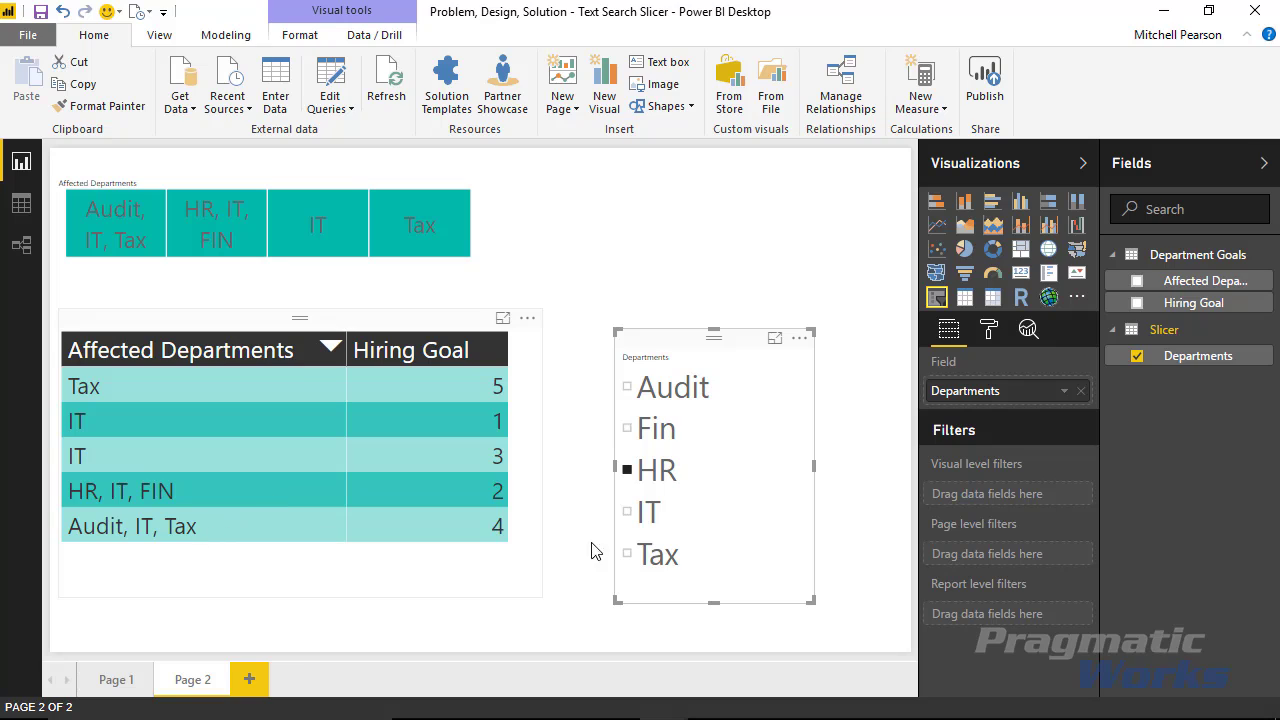
pyautogui.click(650, 554)
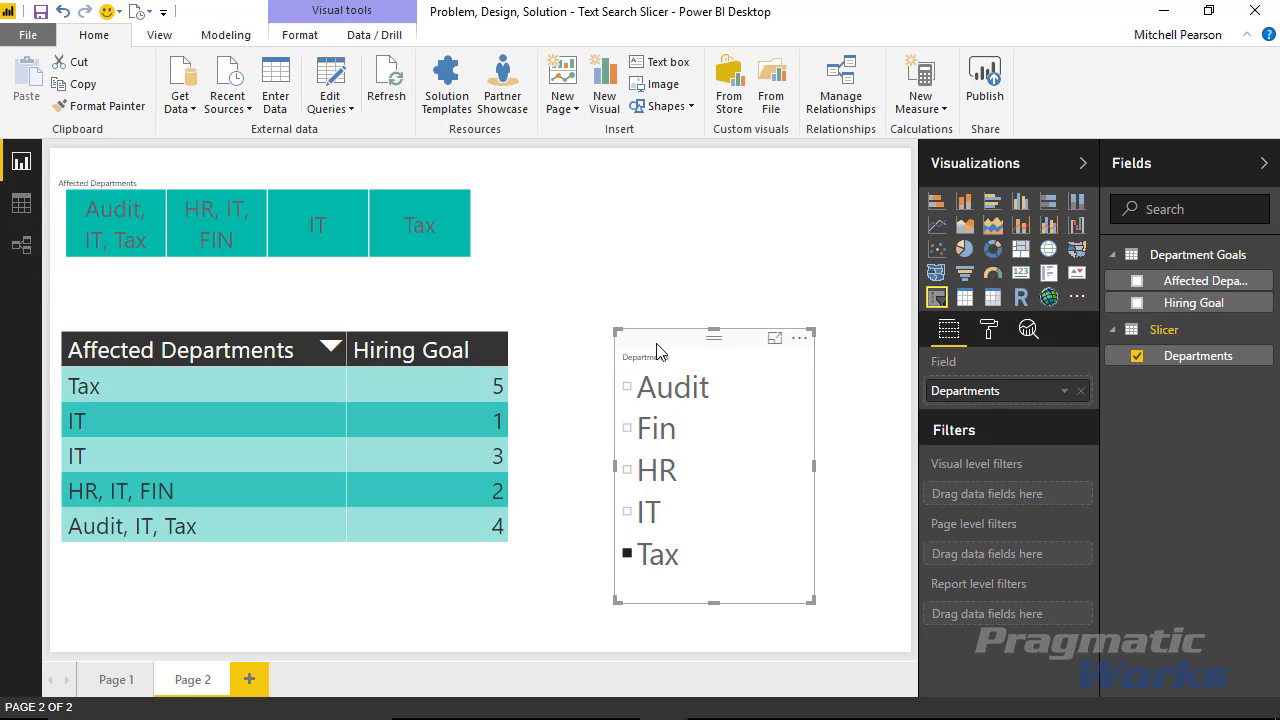
pyautogui.moveTo(662, 337); pyautogui.dragTo(673, 333)
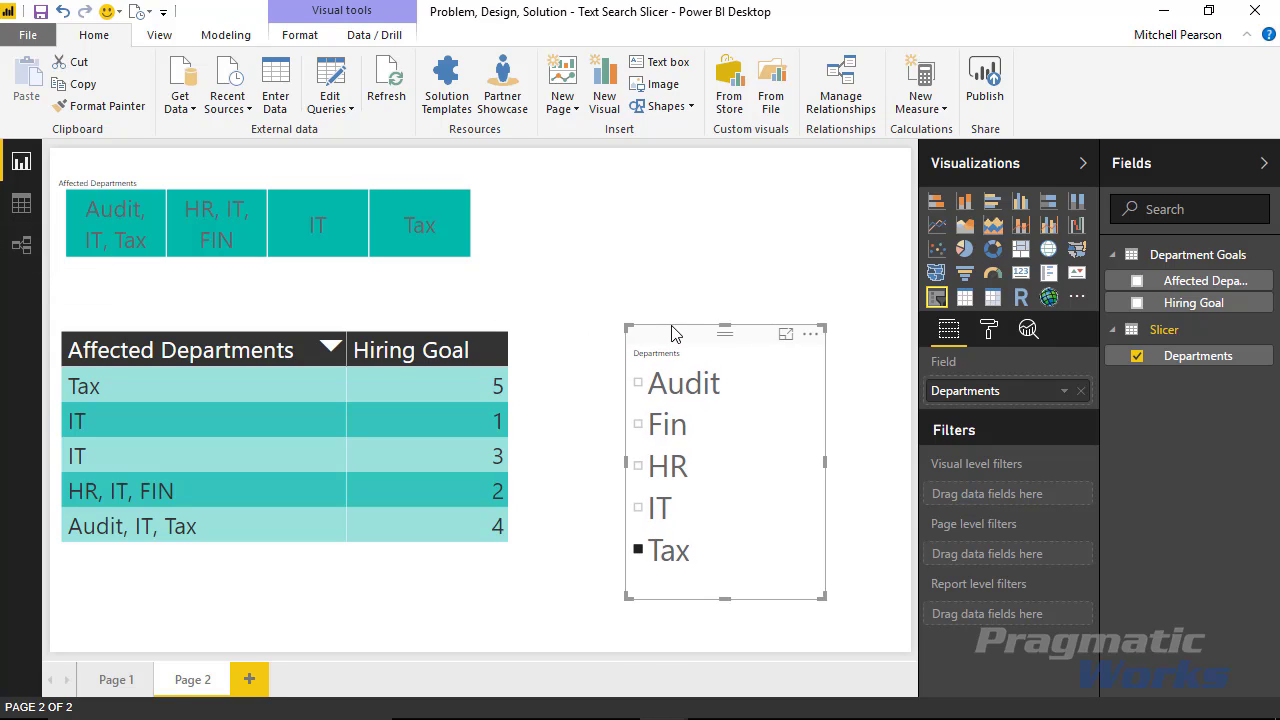
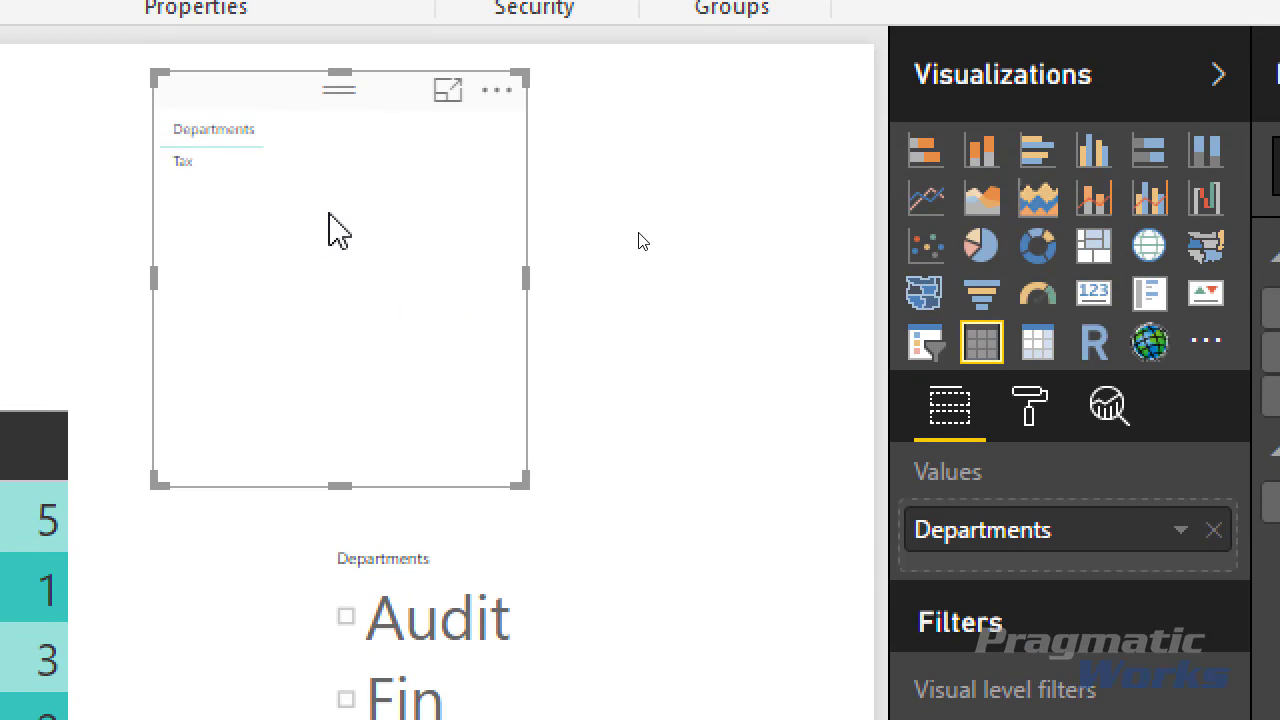
# Step: Shift the small Departments table visual so that it sits more directly above the Departments slicer
pyautogui.moveTo(271, 100); pyautogui.dragTo(411, 120)
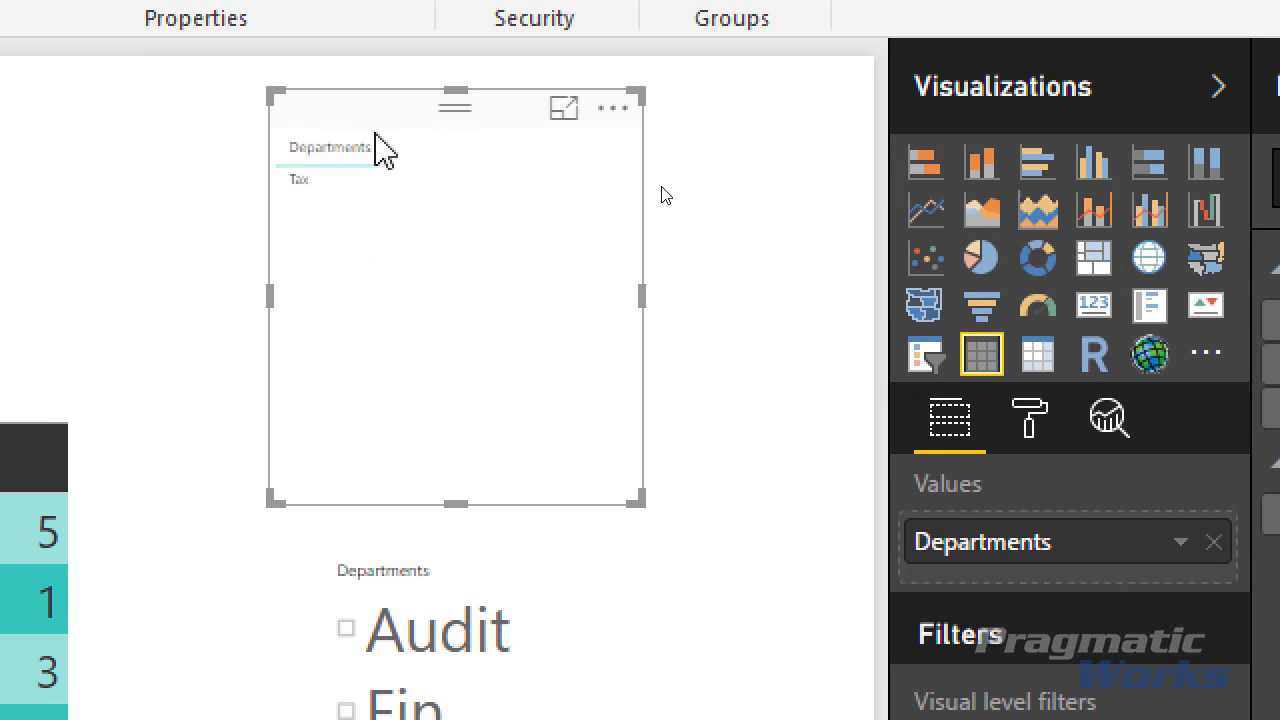
pyautogui.click(354, 152)
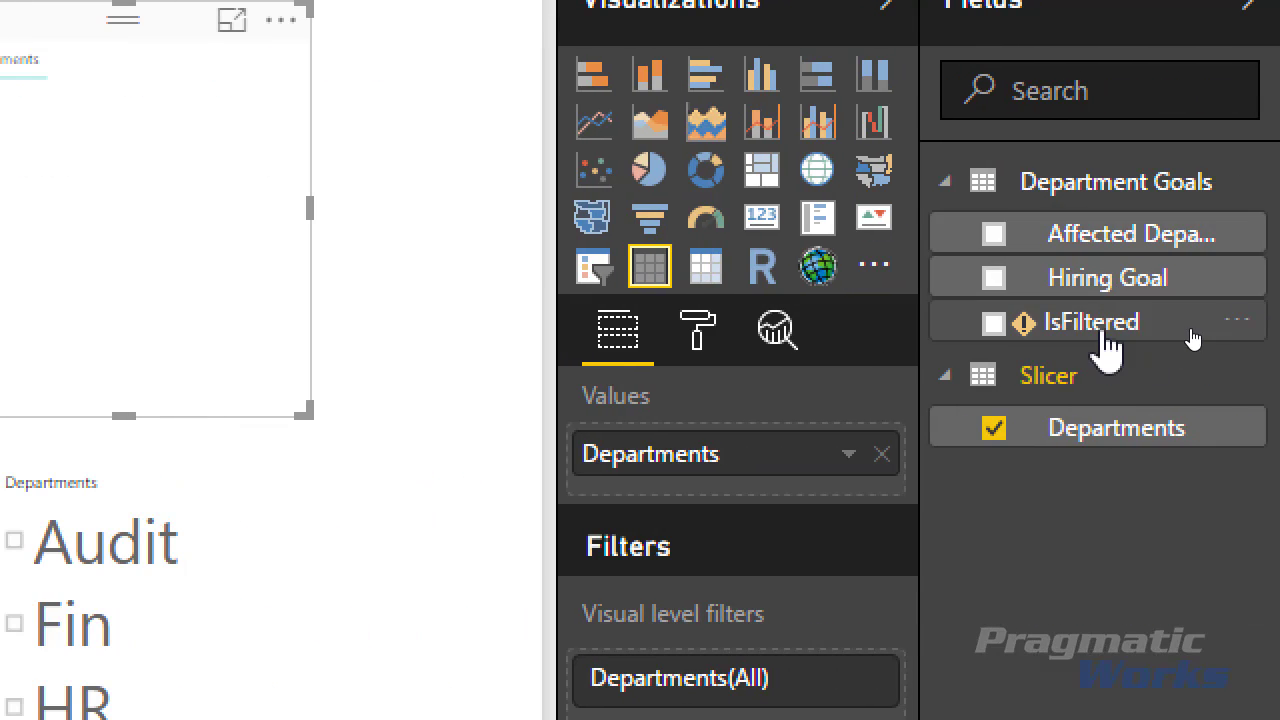
# Step: Begin the IsFiltered measure's formula with an IF whose logical test is a SUMX over the 'Slicer' table
pyautogui.click(1020, 325)
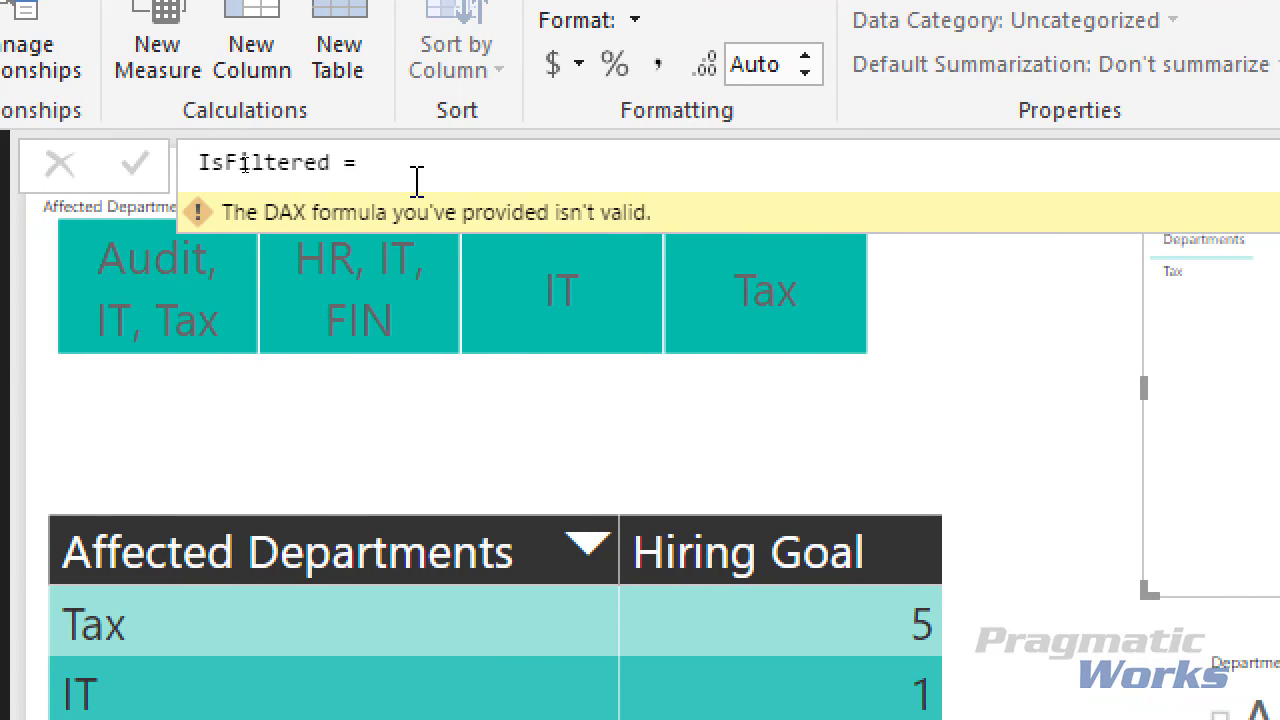
pyautogui.click(417, 180)
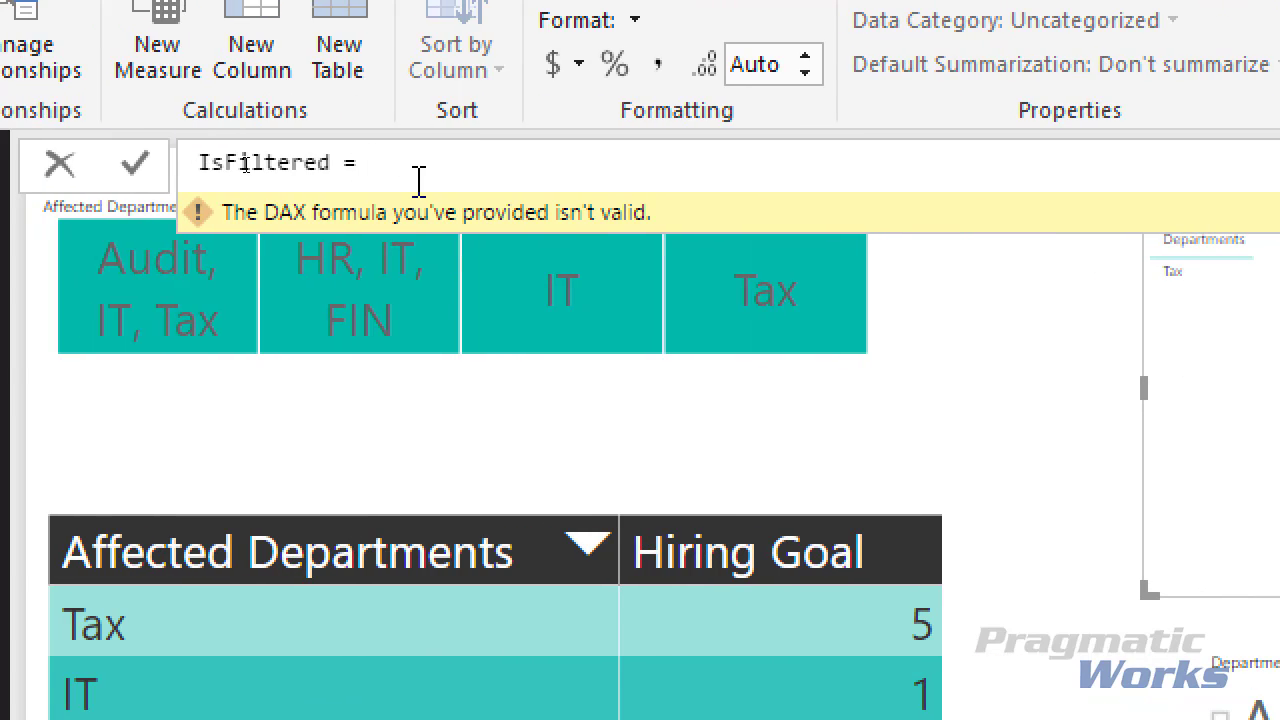
pyautogui.hotkey('shift', 'Return')
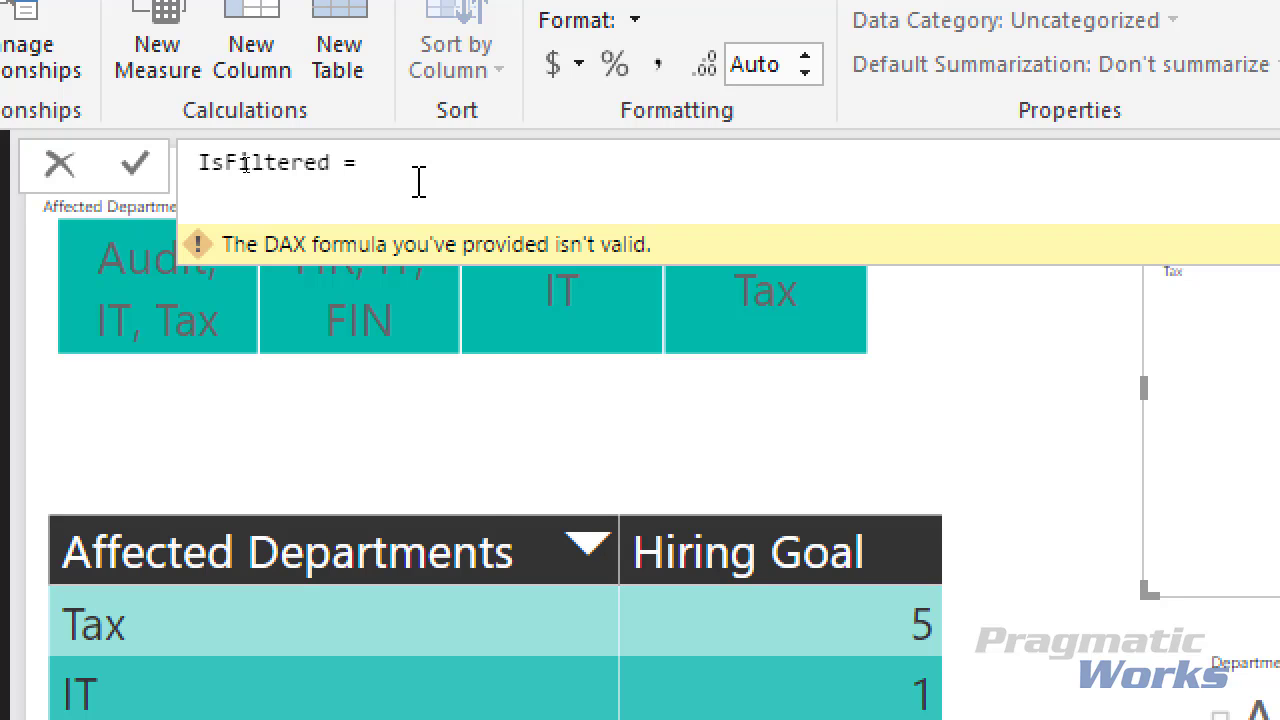
pyautogui.write('if(')
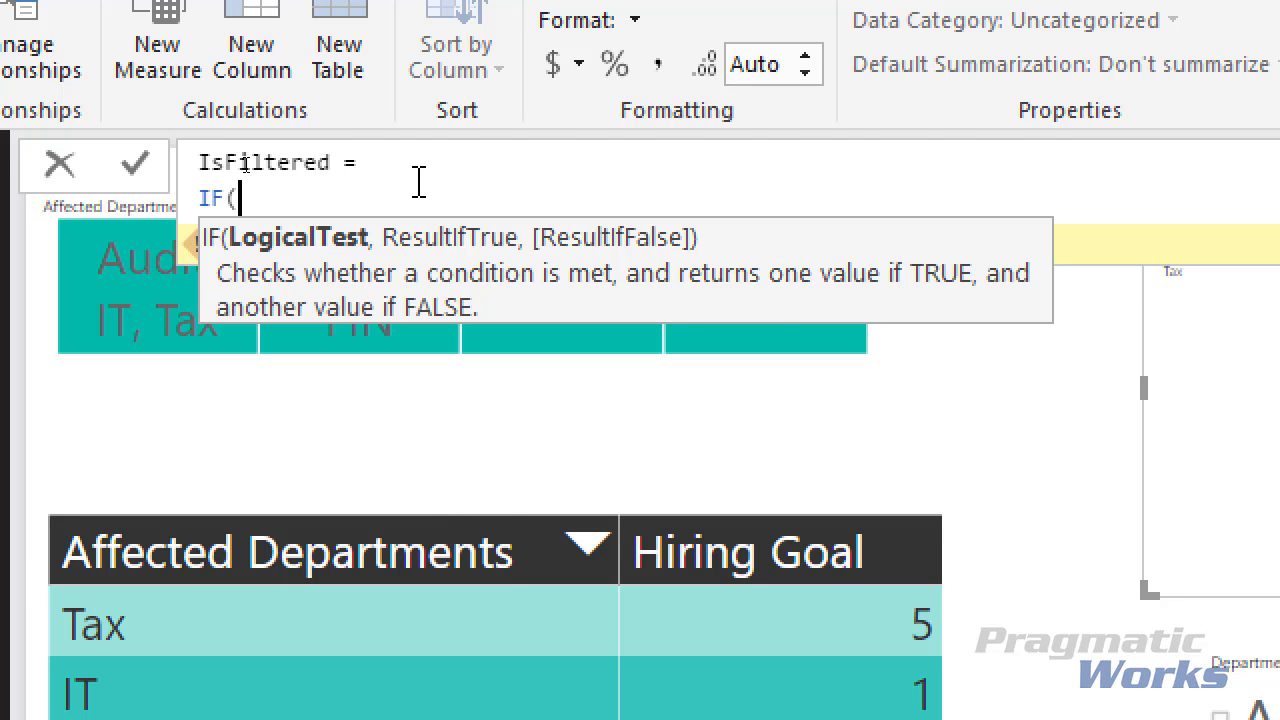
pyautogui.hotkey('shift', 'Return')
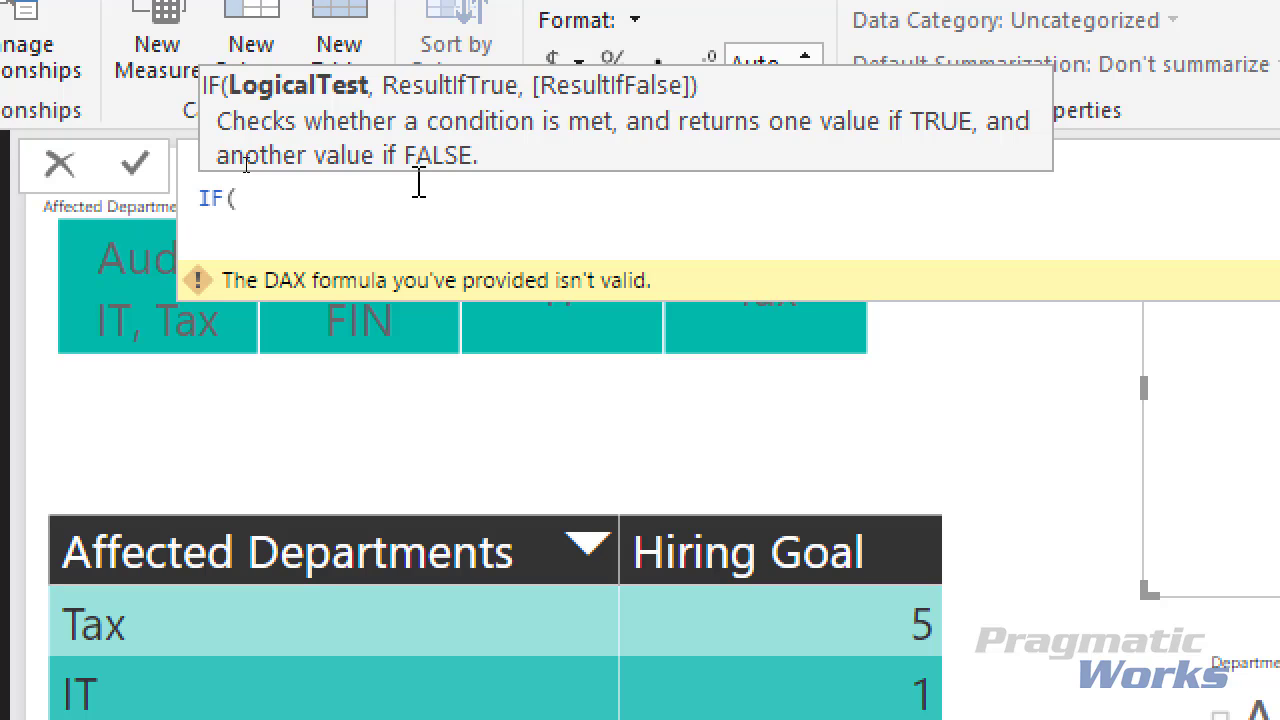
pyautogui.write('sumx')
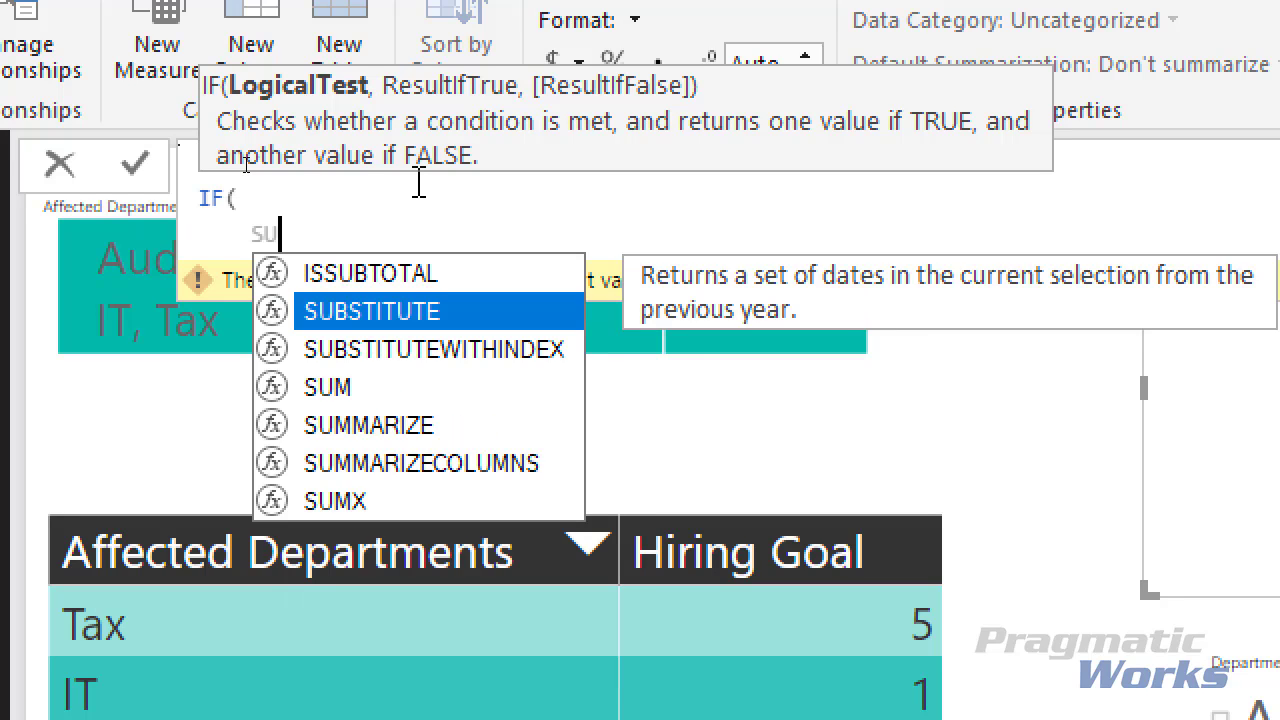
pyautogui.write('(')
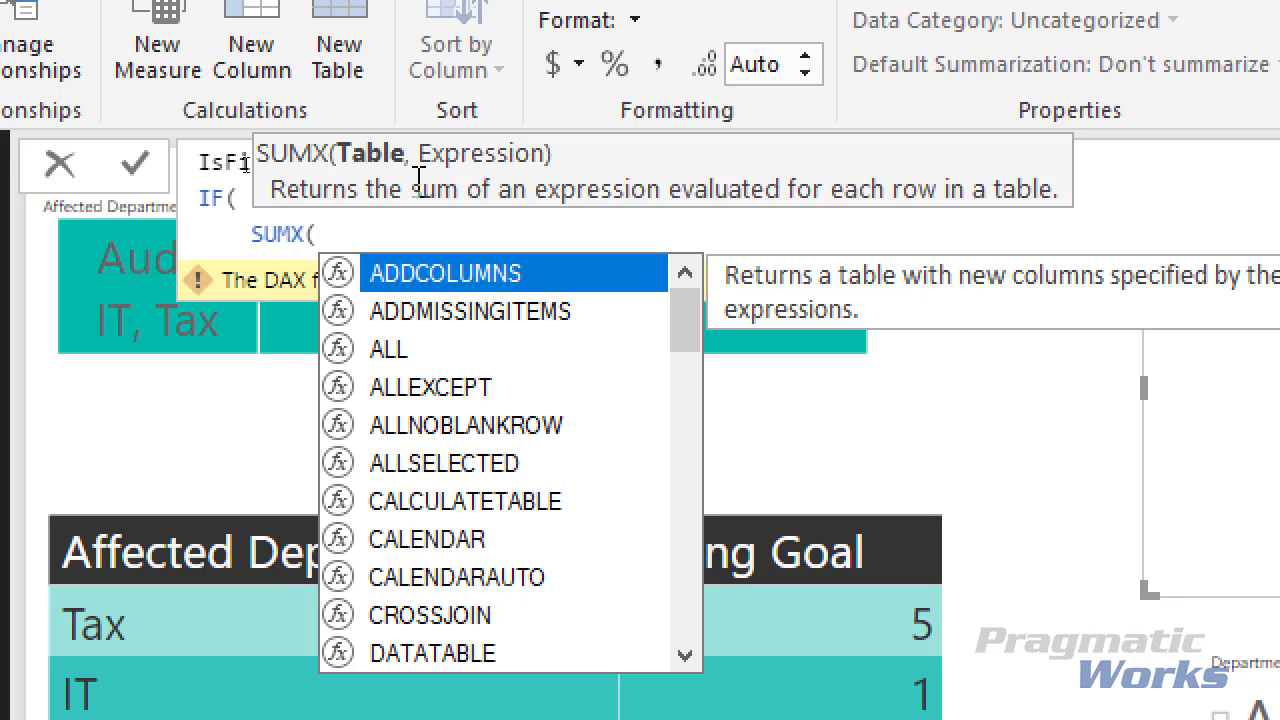
pyautogui.write("'Slicer',")
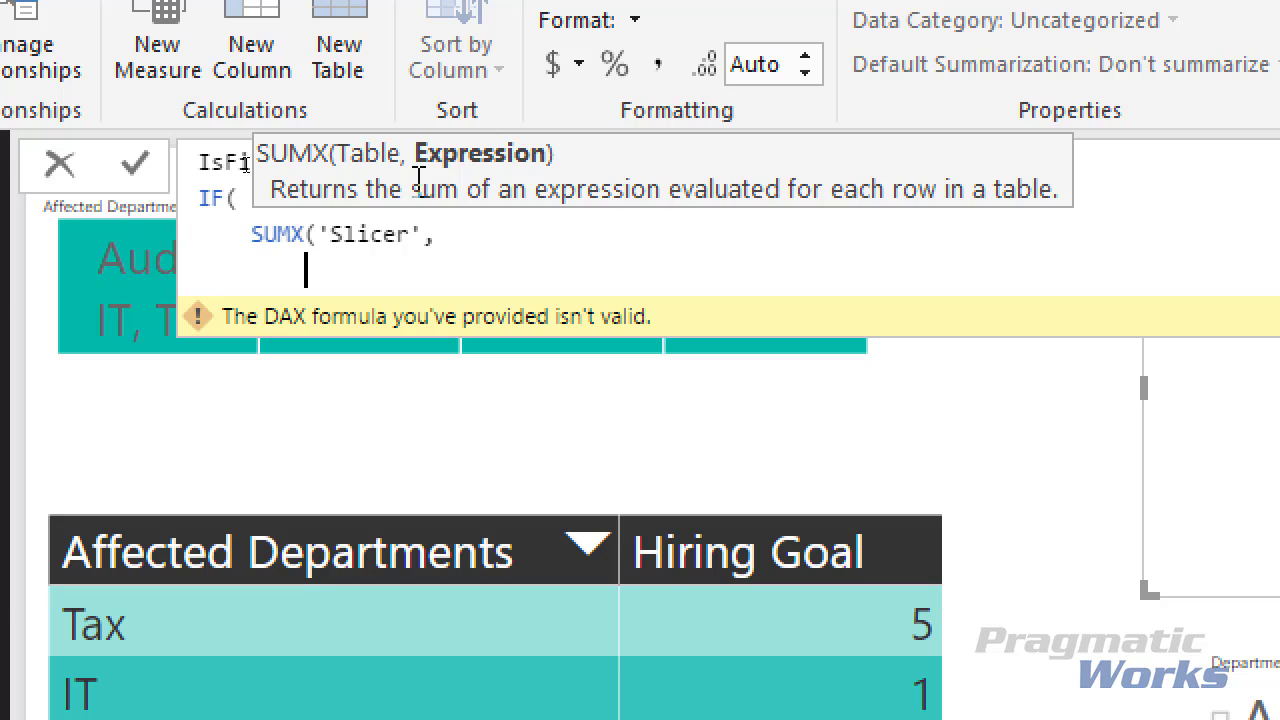
# Step: Add a SEARCH function as the SUMX expression, with 'Slicer'[Departments] as the text to find
pyautogui.hotkey('shift', 'Return')
pyautogui.write('SEARC')
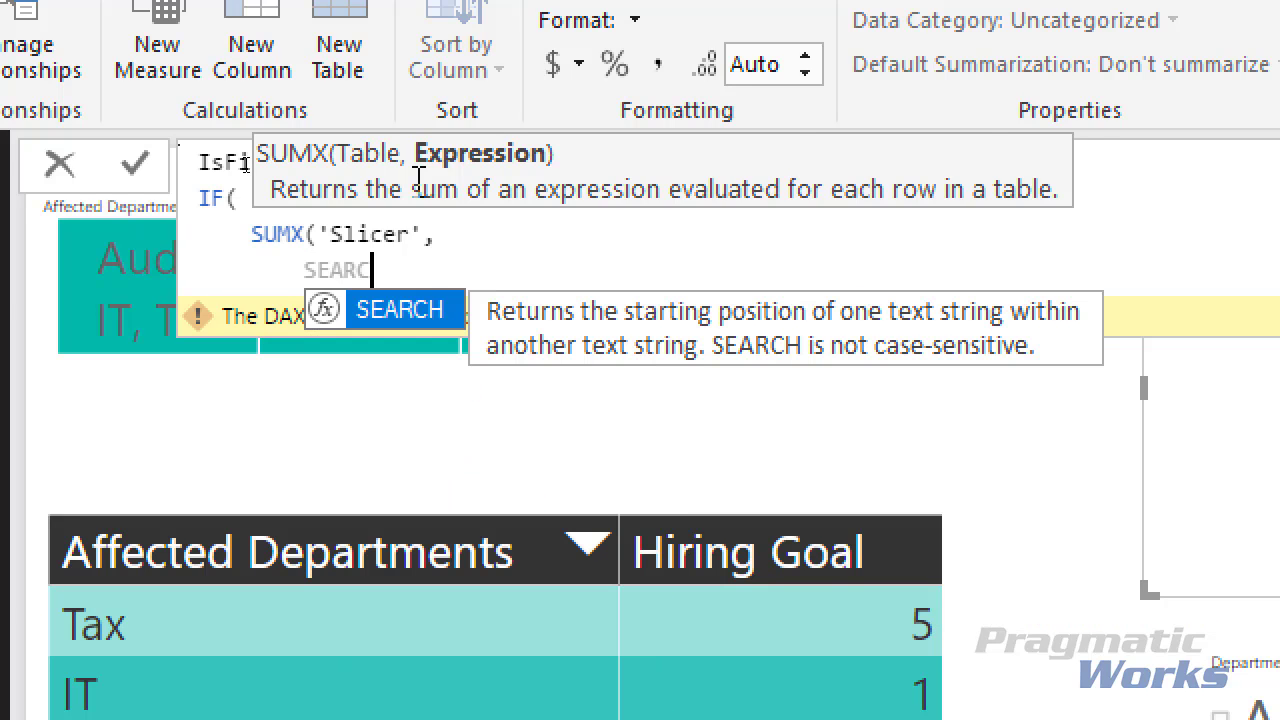
pyautogui.write('H(')
pyautogui.hotkey('shift', 'Return')
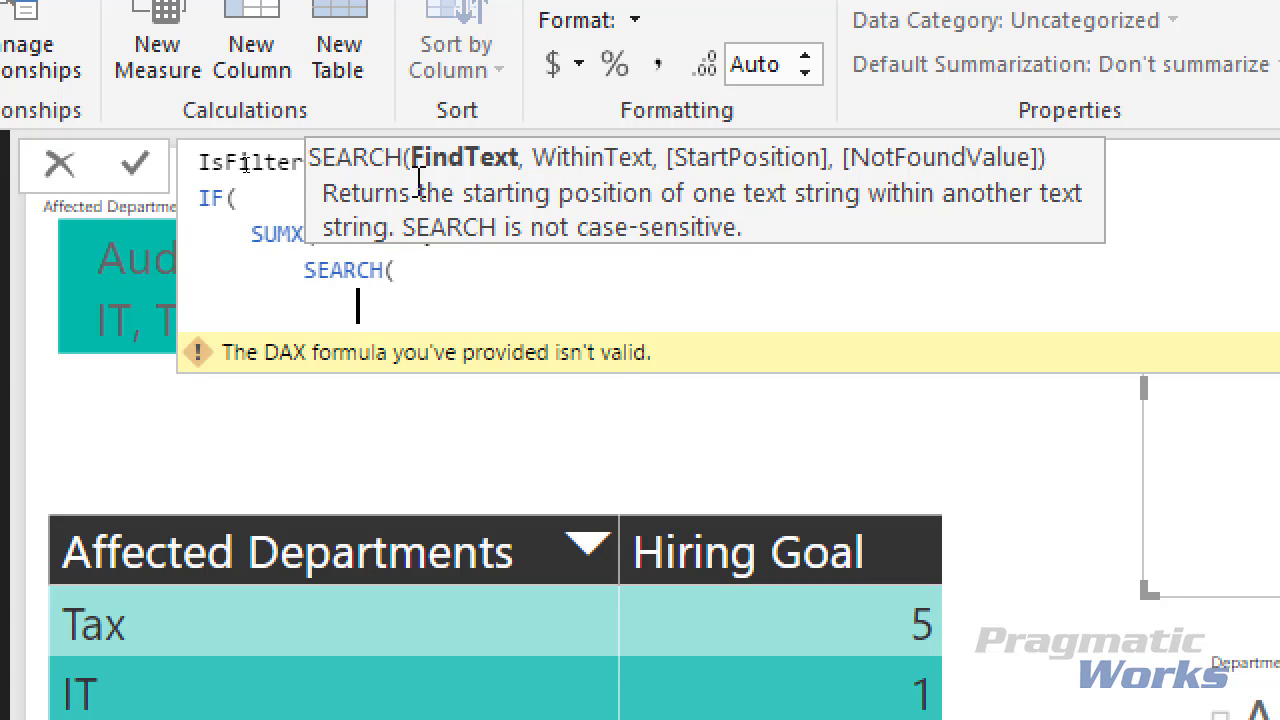
pyautogui.write("'SL")
pyautogui.press('Tab')
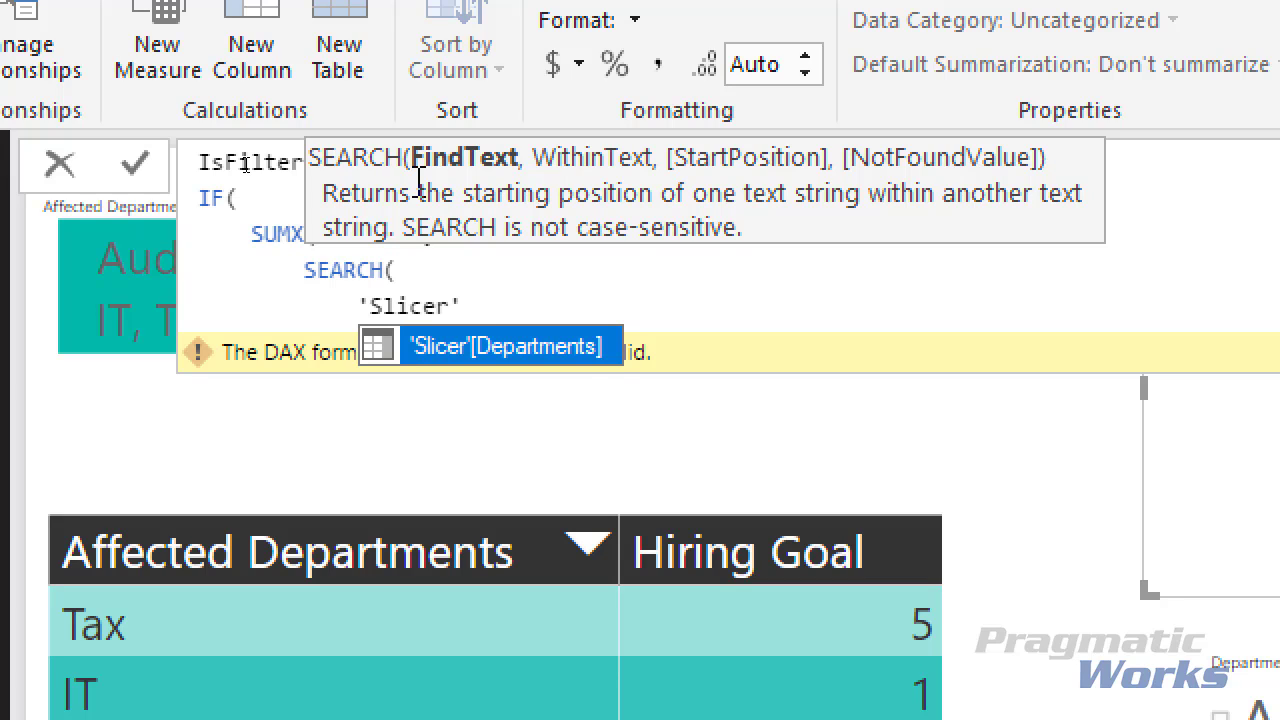
pyautogui.write('[DEP')
pyautogui.press('Tab')
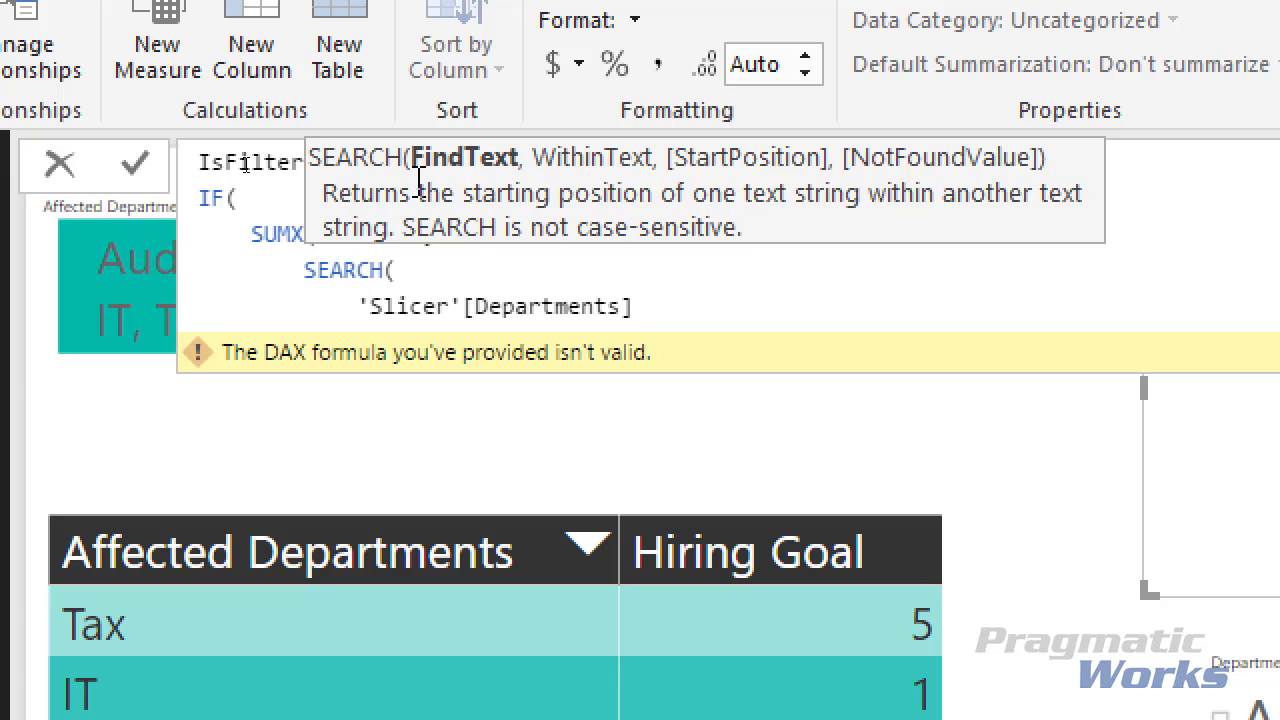
pyautogui.write(',')
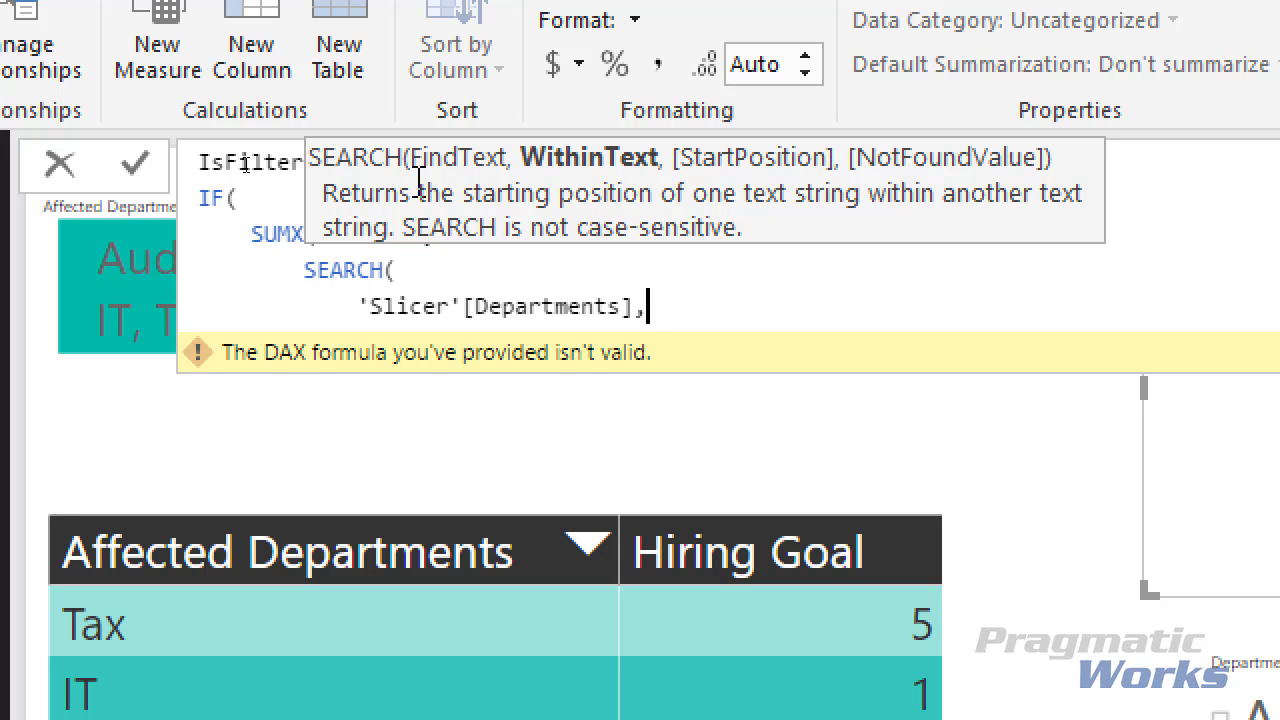
# Step: Enter MAX('Department Goals'[Affected Departments]) as the text that SEARCH looks within
pyautogui.hotkey('shift', 'Return')
pyautogui.write('M')
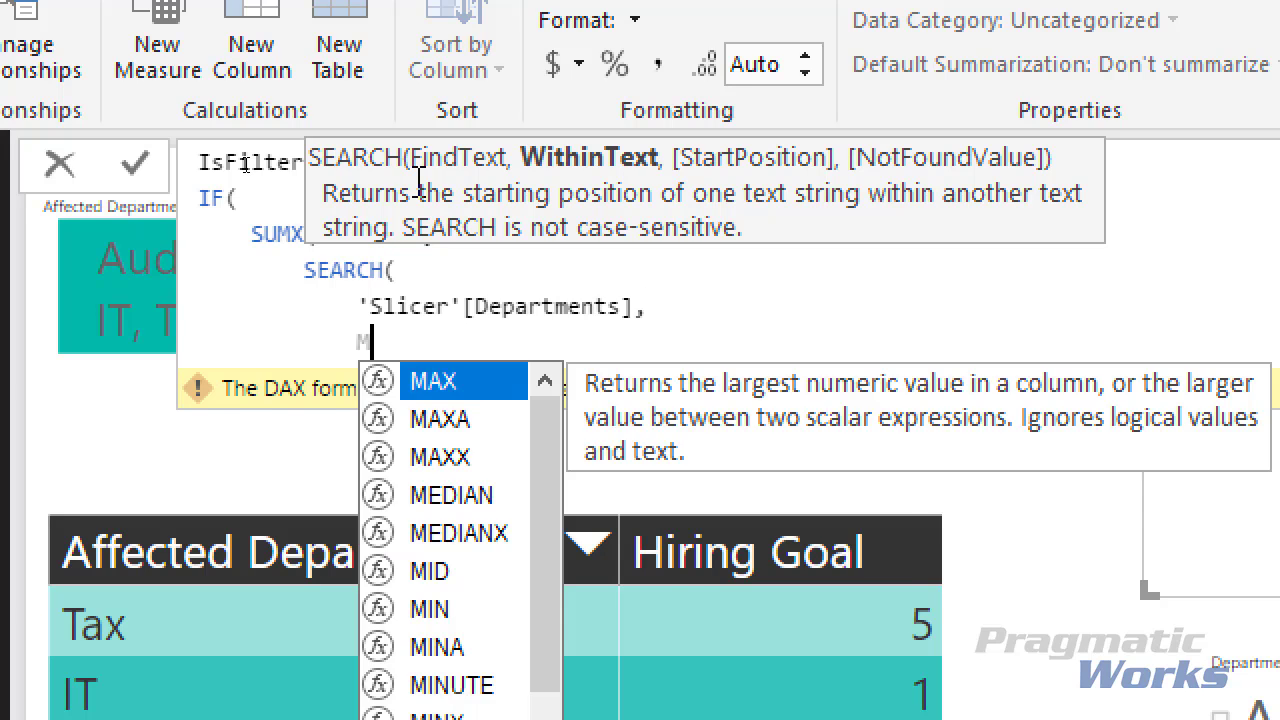
pyautogui.write("AX('DP")
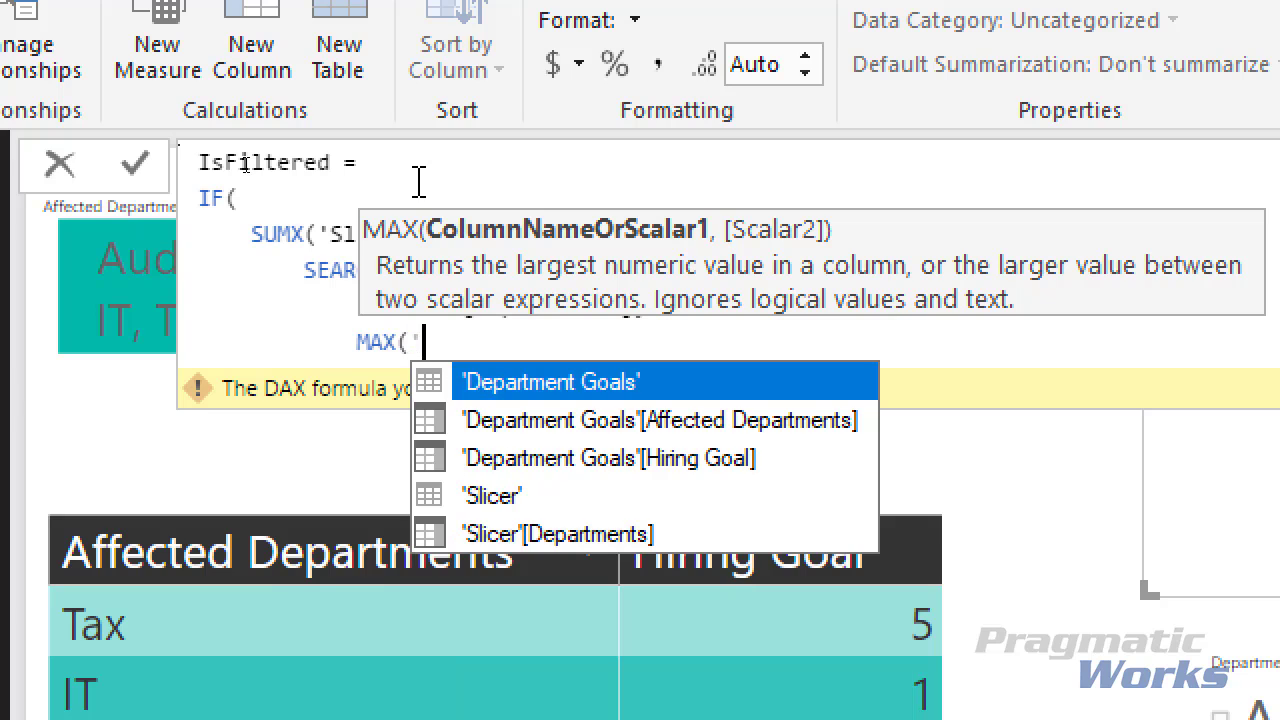
pyautogui.press('BackSpace')
pyautogui.write('EPA')
pyautogui.press('Tab')
pyautogui.write('[AF')
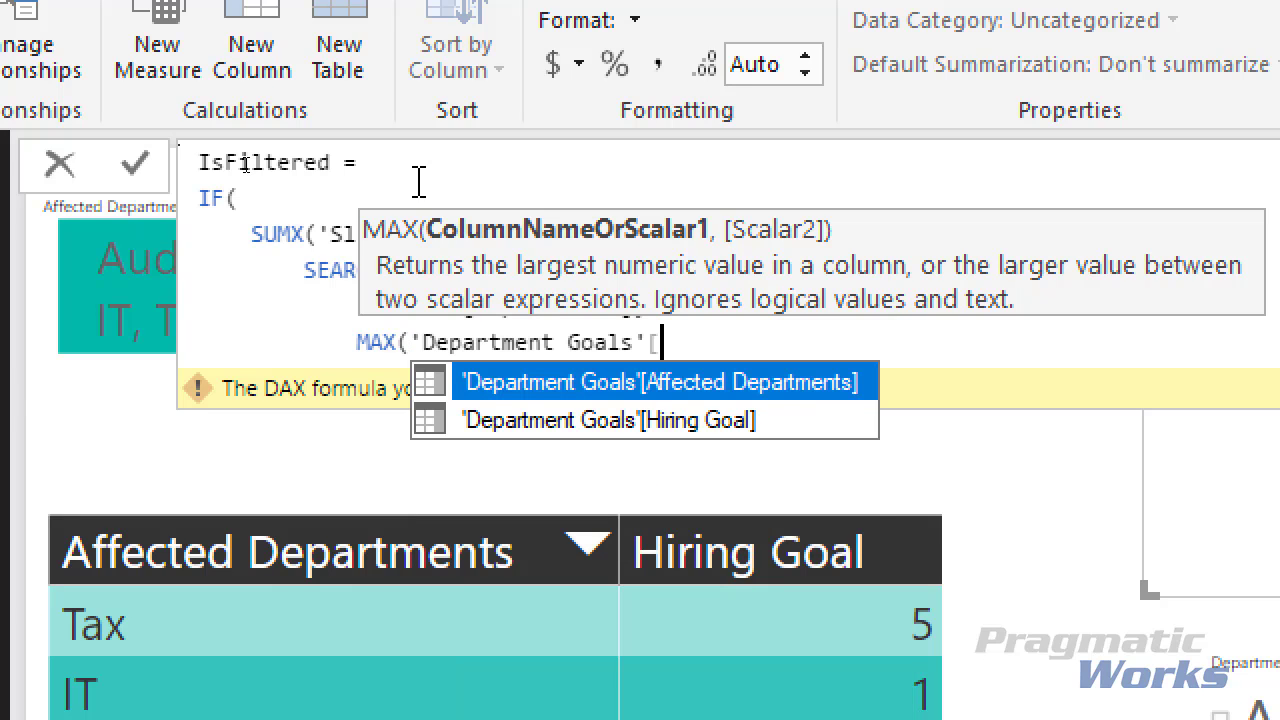
pyautogui.write('F')
pyautogui.press('Tab')
pyautogui.write(')')
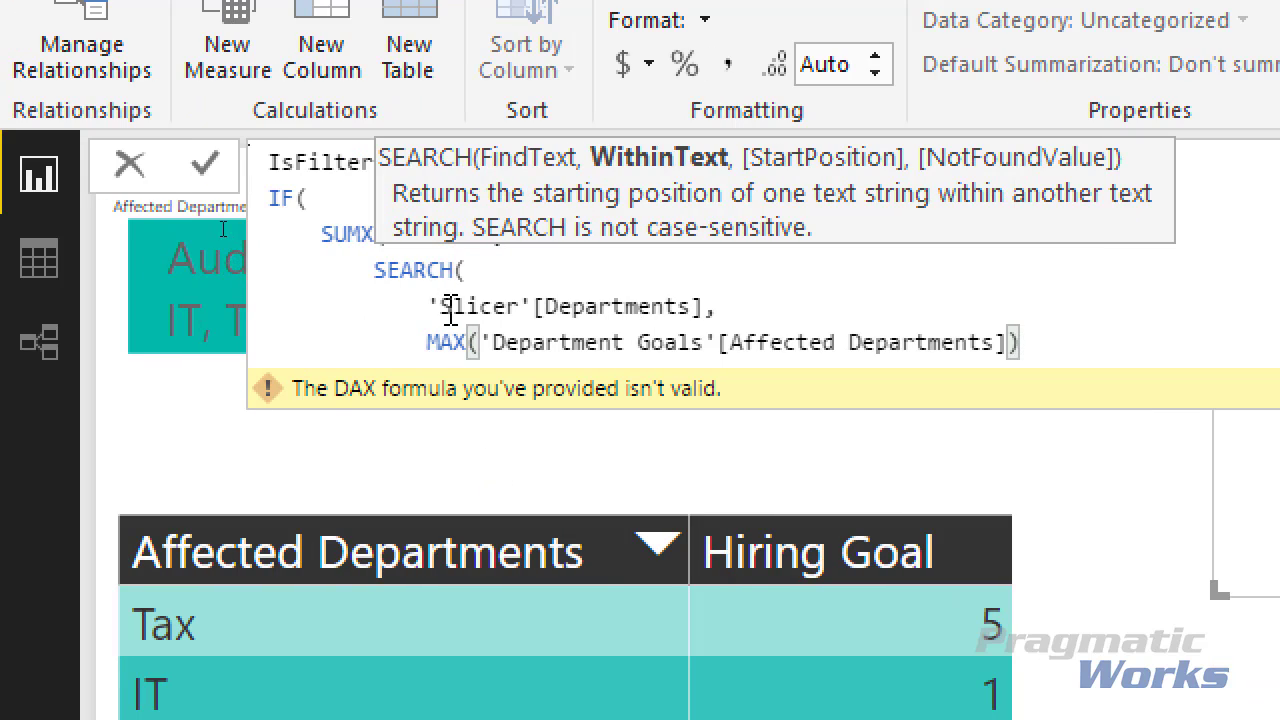
# Step: Highlight the 'Slicer'[Departments] argument in the SEARCH function to review it
pyautogui.moveTo(428, 306); pyautogui.dragTo(718, 306)
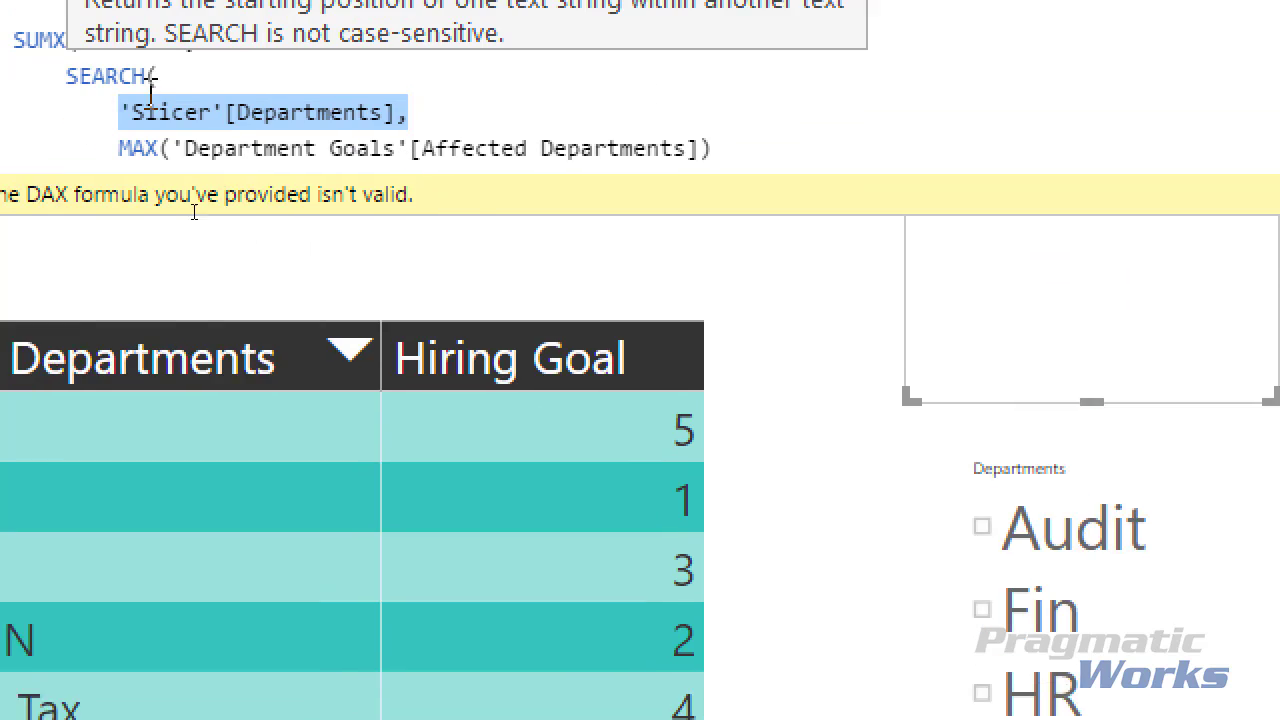
pyautogui.click(224, 134)
pyautogui.moveTo(194, 134); pyautogui.dragTo(527, 134)
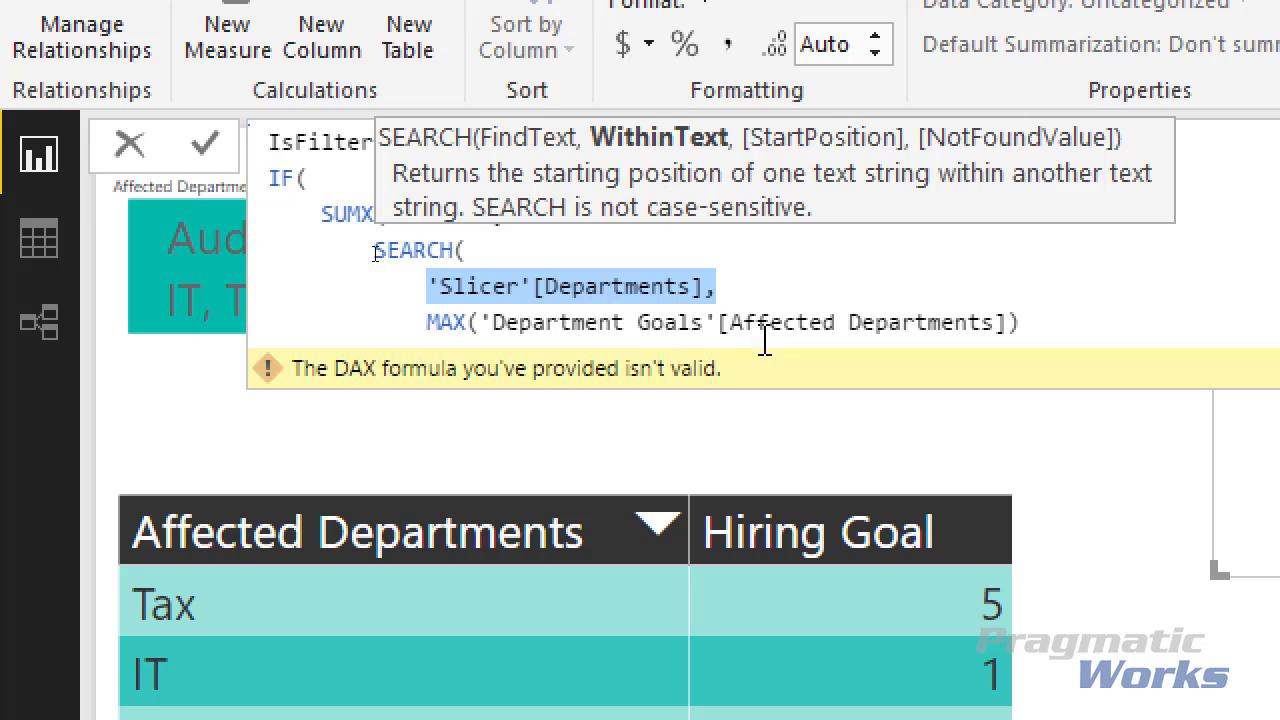
# Step: Leave SEARCH's start position blank, set its not-found value to 0, and close the SEARCH function
pyautogui.click(1028, 325)
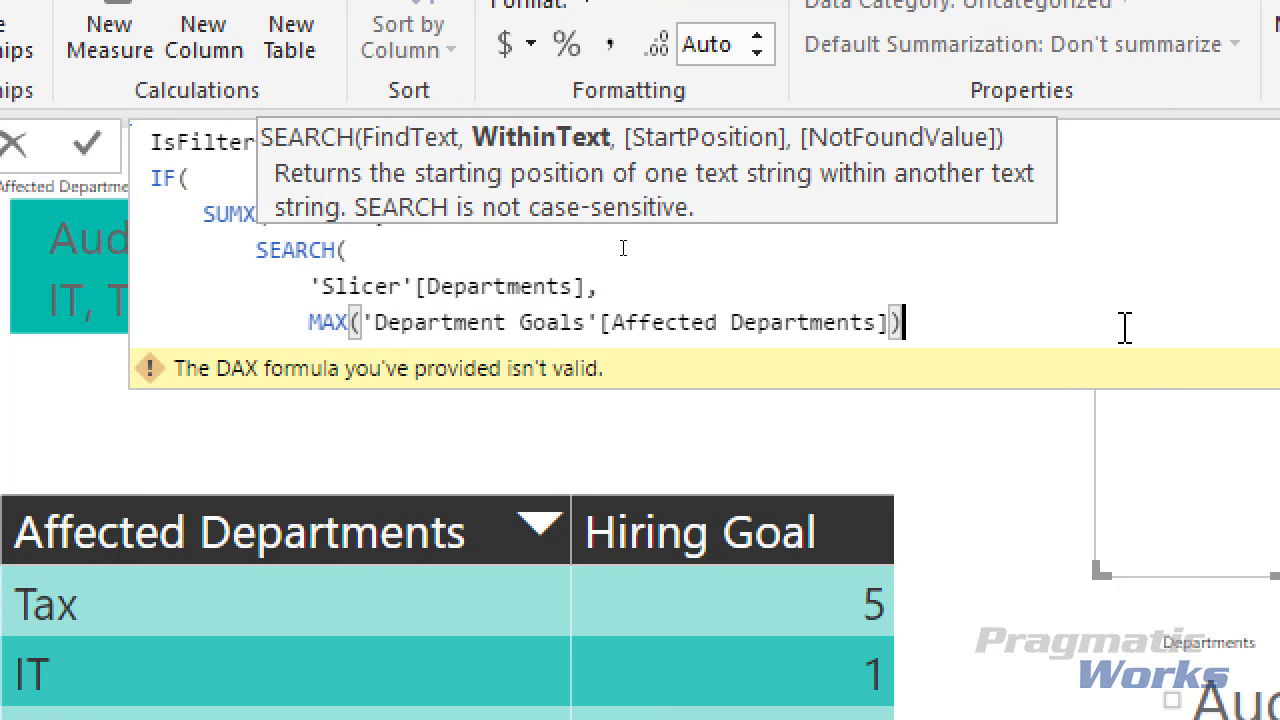
pyautogui.write(',')
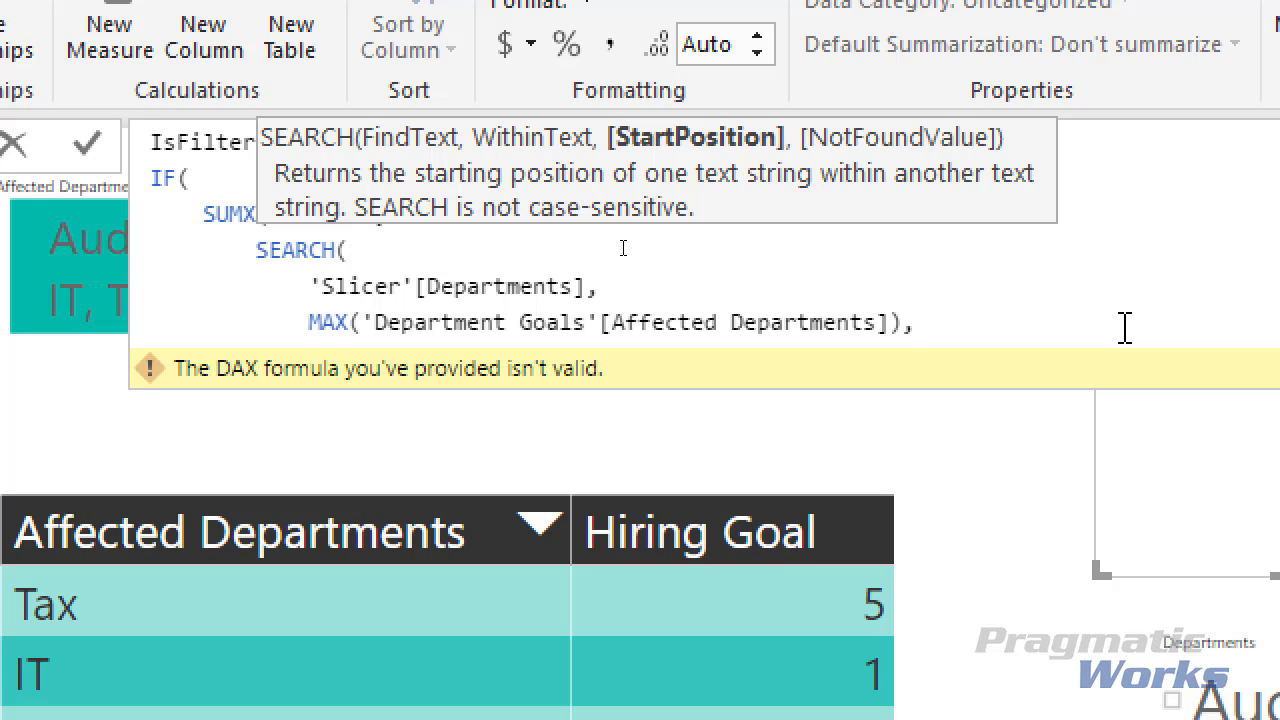
pyautogui.write(',')
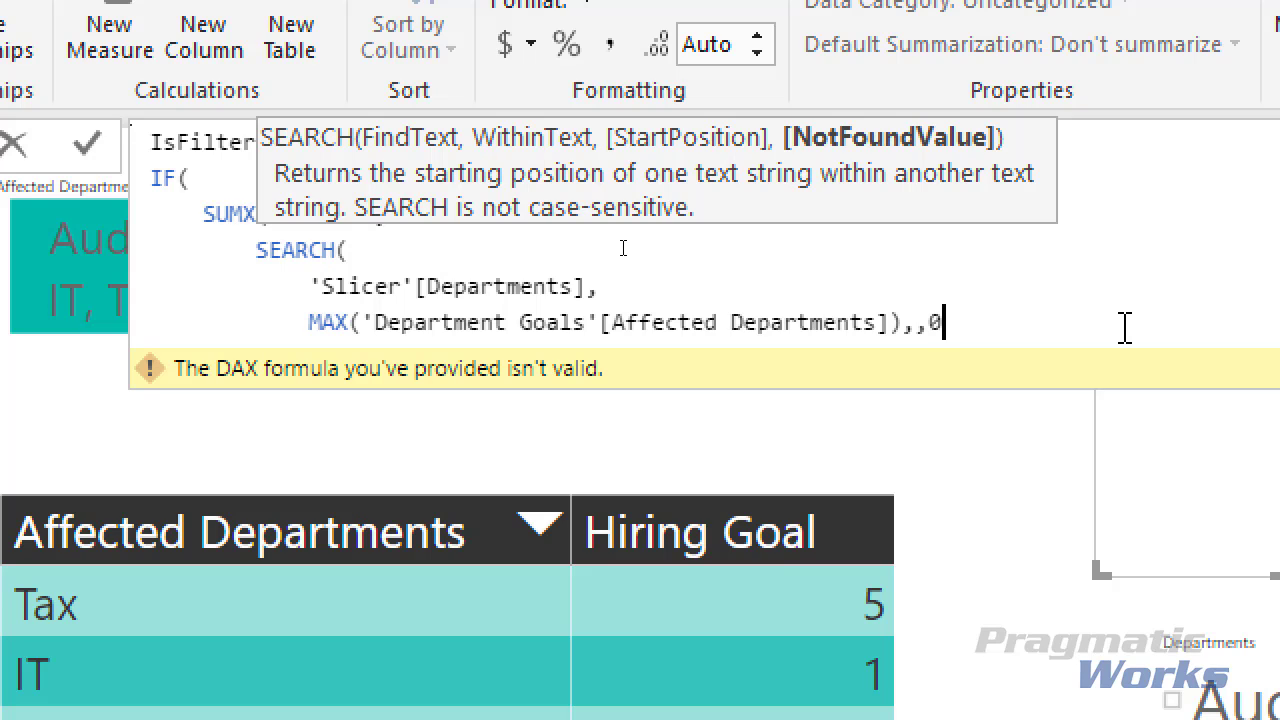
pyautogui.write('0)')
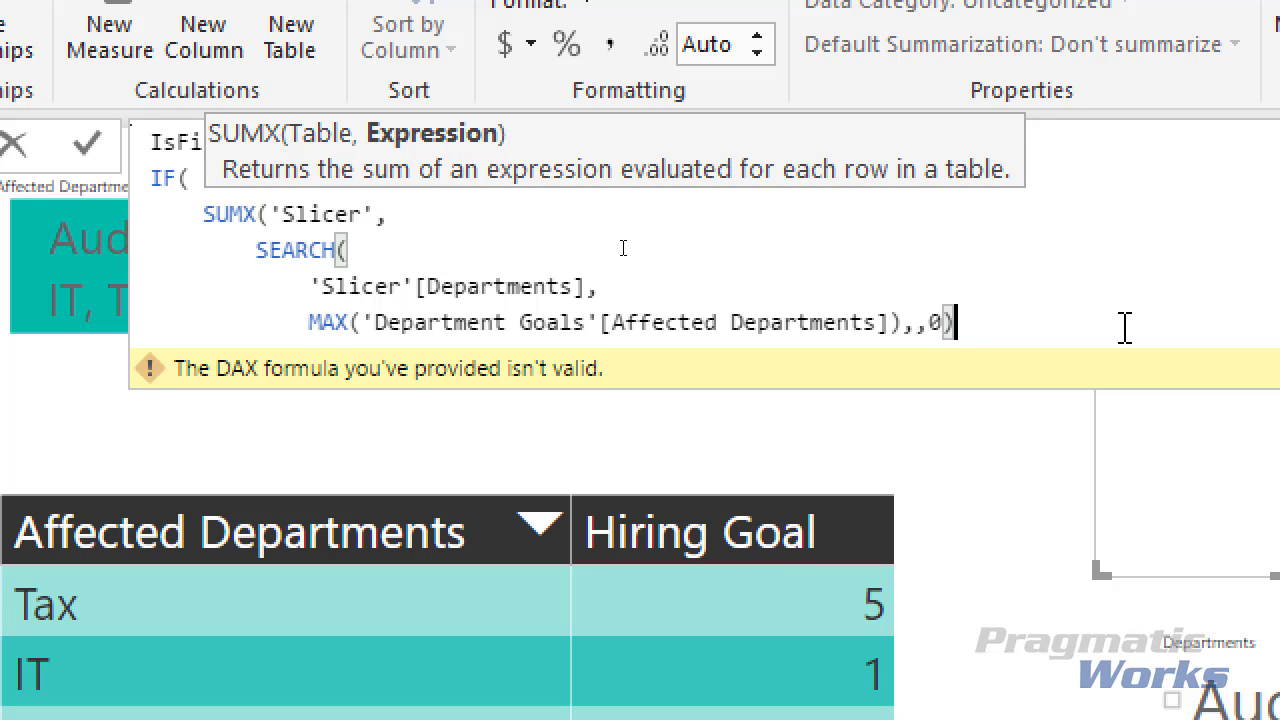
# Step: Close the SUMX function, start a new line for the IF result, and complete the logical test with > 0
pyautogui.write(',')
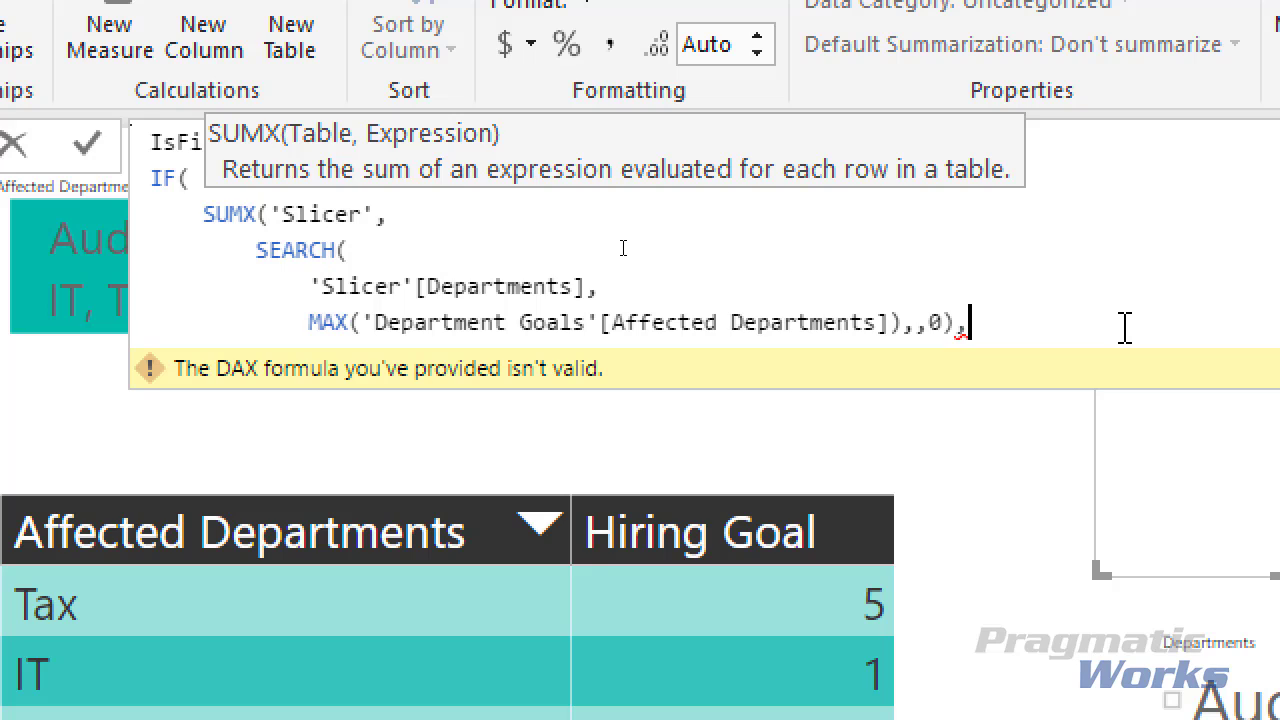
pyautogui.press('BackSpace')
pyautogui.write(')')
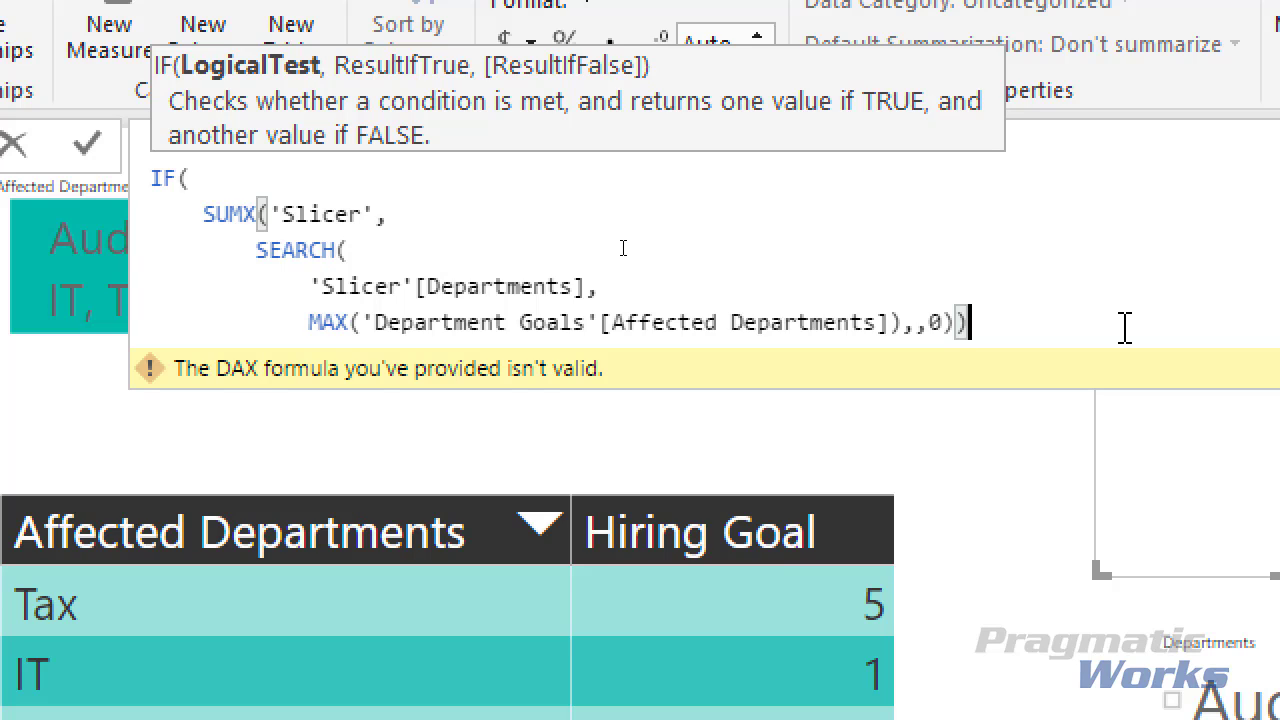
pyautogui.hotkey('shift', 'Return')
pyautogui.write(',')
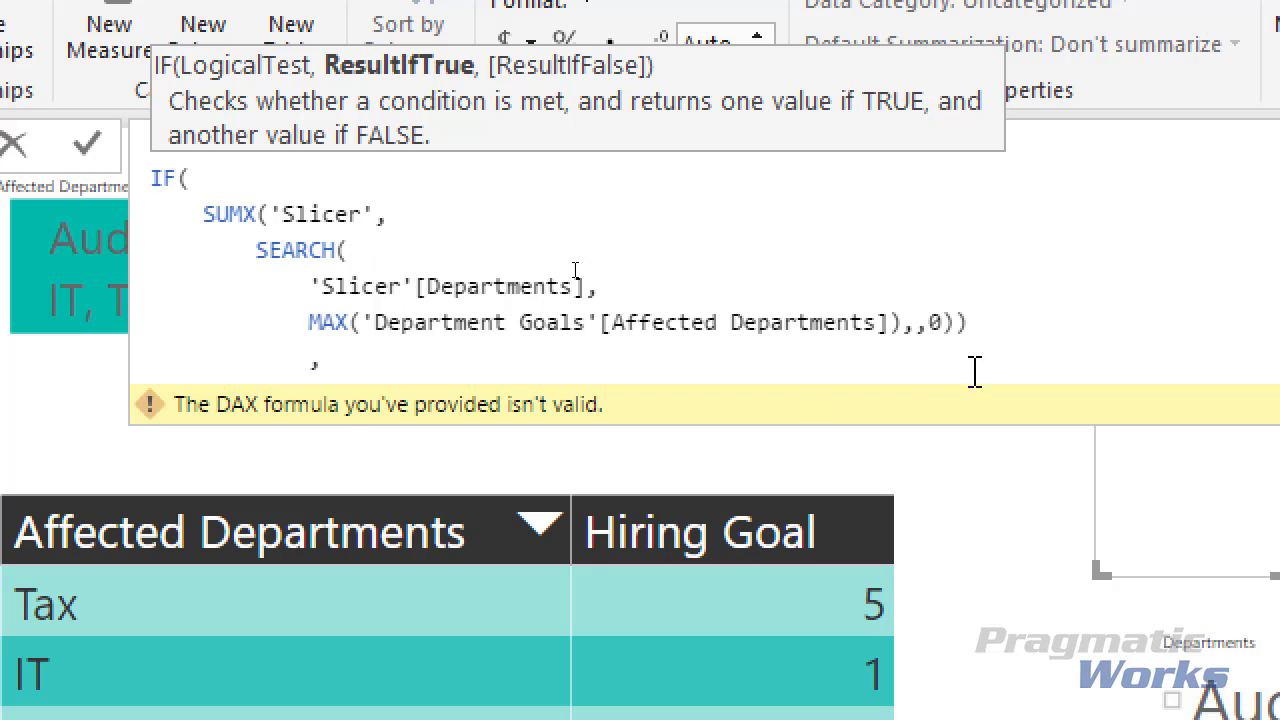
pyautogui.click(975, 323)
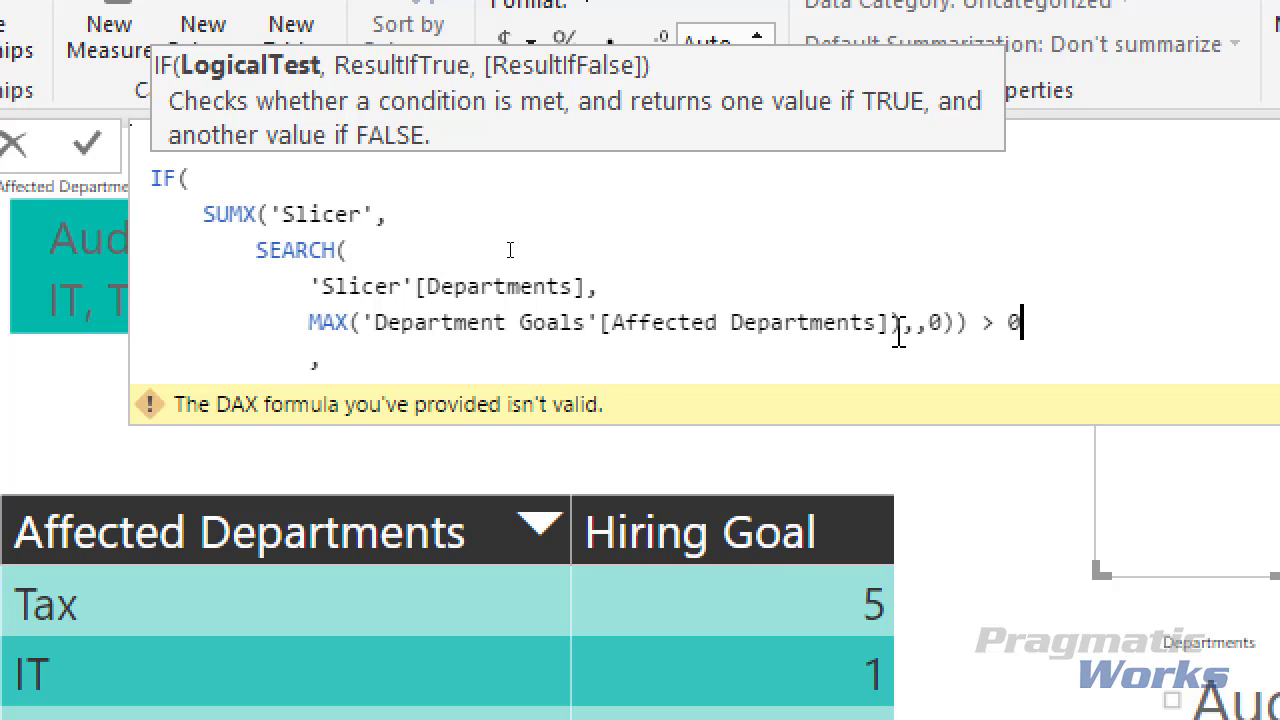
# Step: Set the IF function's true result to "True" and false result to "False" on separate lines, and close the function
pyautogui.click(466, 361)
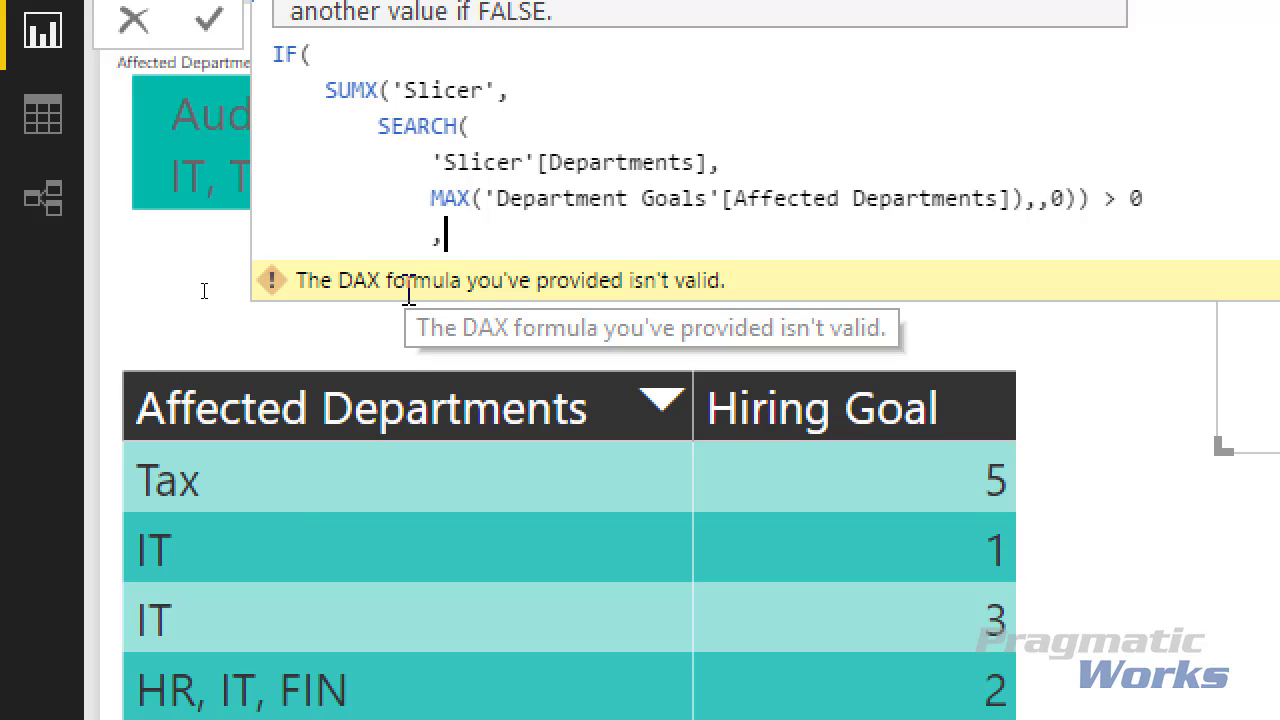
pyautogui.write('"tRU')
pyautogui.press('BackSpace')
pyautogui.press('BackSpace')
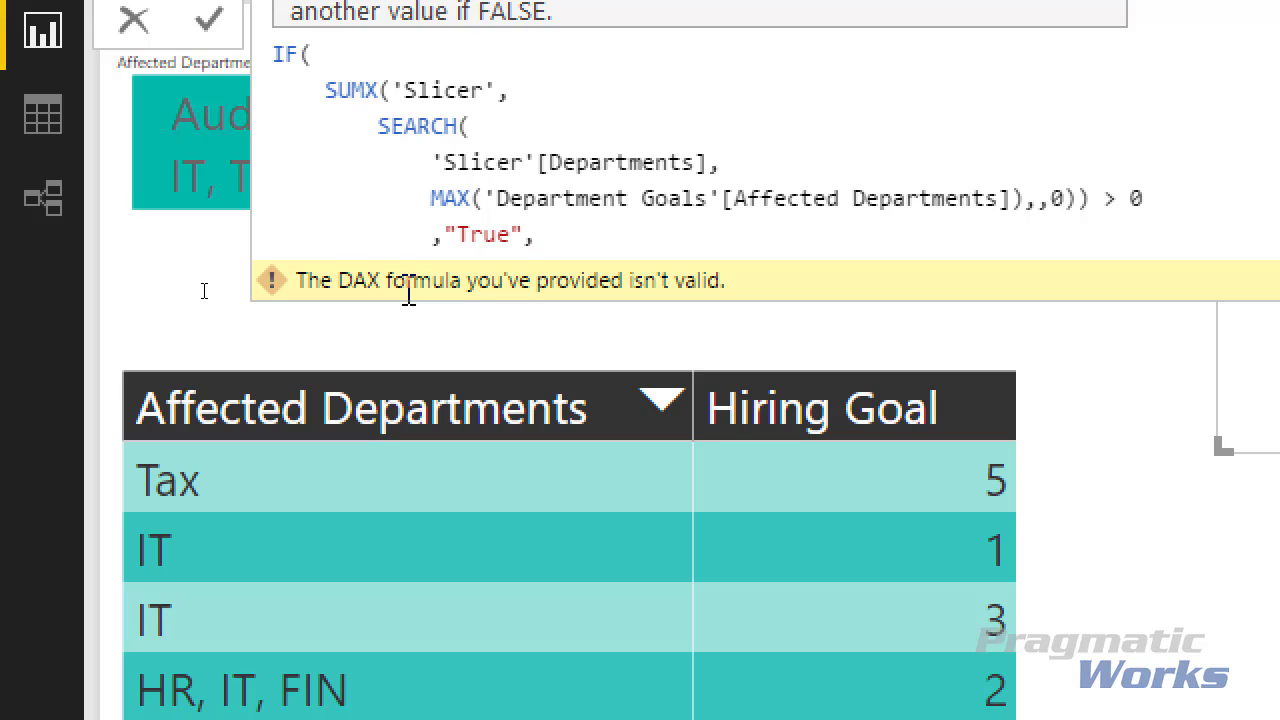
pyautogui.hotkey('shift', 'Return')
pyautogui.write(',"F')
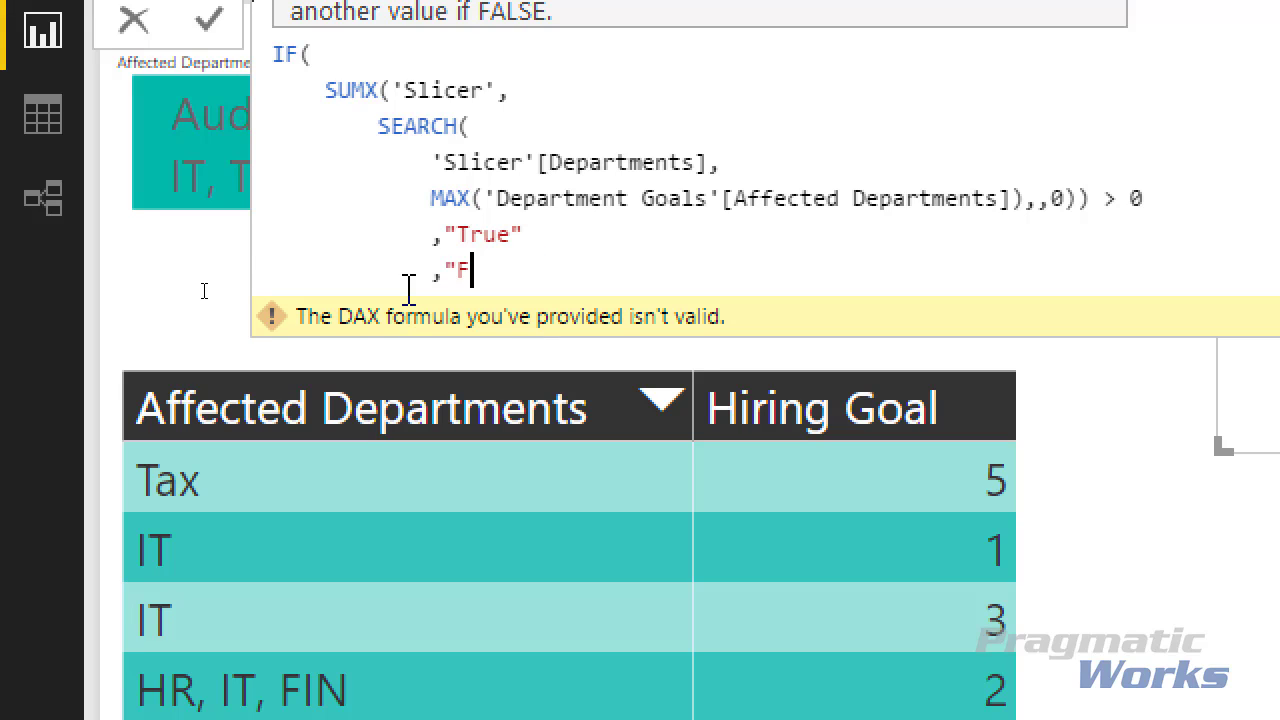
pyautogui.write('alse")')
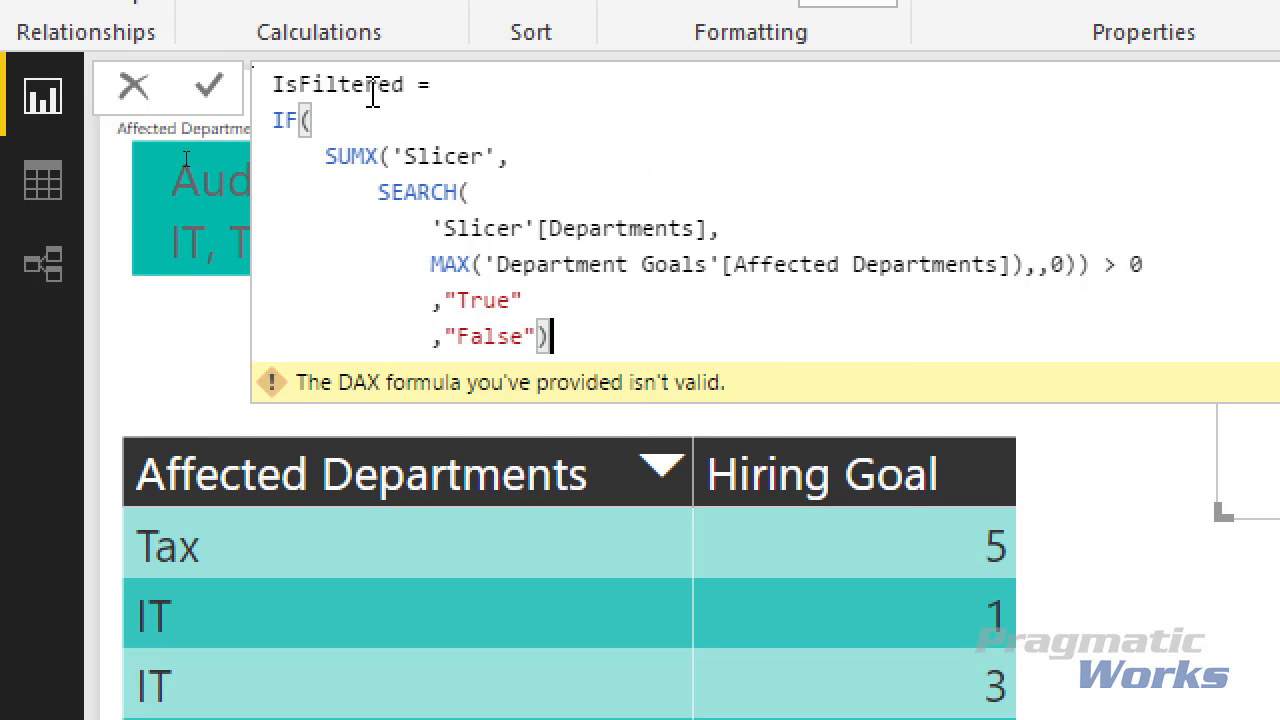
# Step: Review the IsFiltered formula, checking the SUMX table, the SEARCH arguments and the greater-than-zero test
pyautogui.click(326, 90)
pyautogui.moveTo(338, 175); pyautogui.dragTo(507, 138)
pyautogui.click(500, 164)
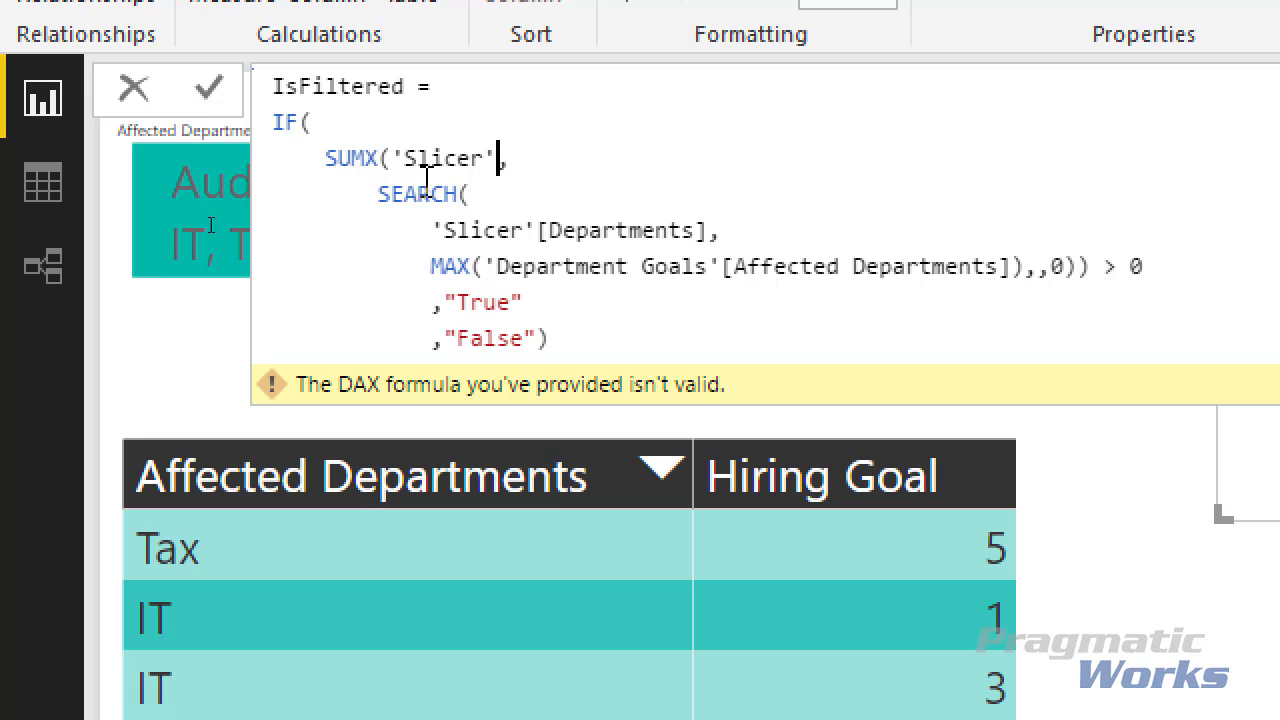
pyautogui.moveTo(428, 232); pyautogui.dragTo(311, 200)
pyautogui.click(1150, 265)
pyautogui.click(480, 256)
pyautogui.moveTo(388, 258); pyautogui.dragTo(826, 266)
pyautogui.click(834, 266)
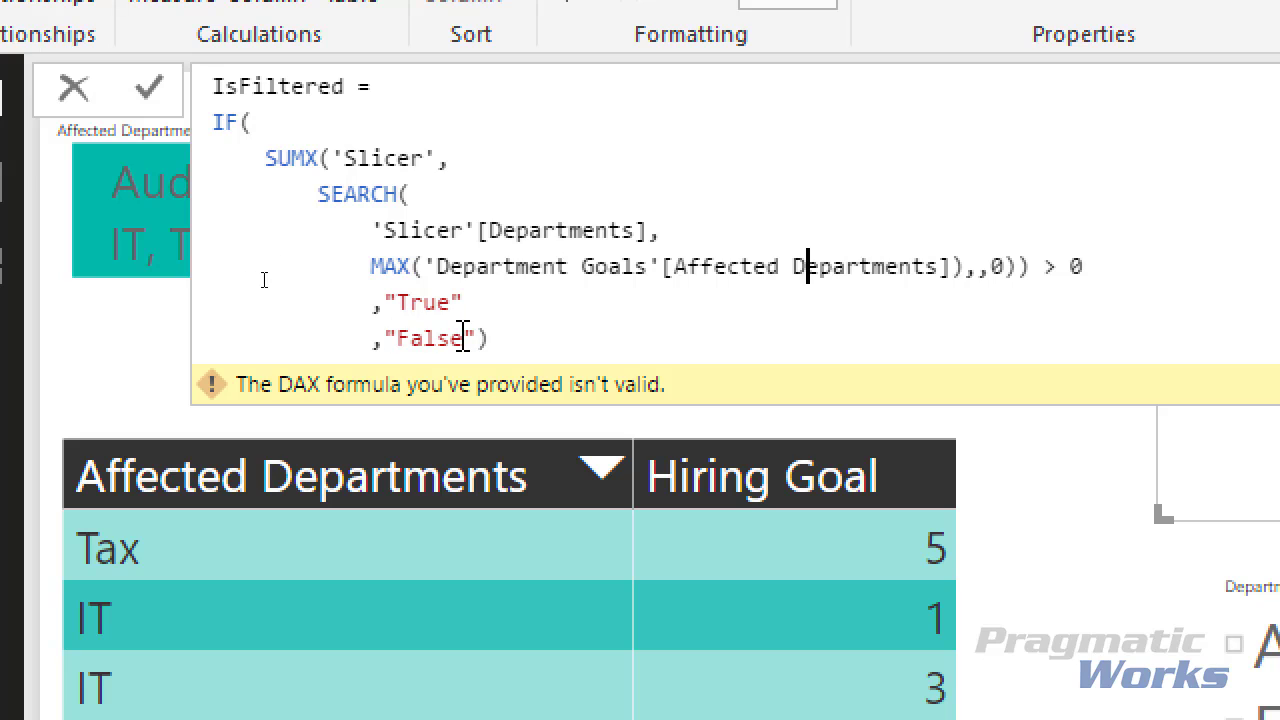
# Step: Commit the IsFiltered measure and collapse the formula editor
pyautogui.click(509, 336)
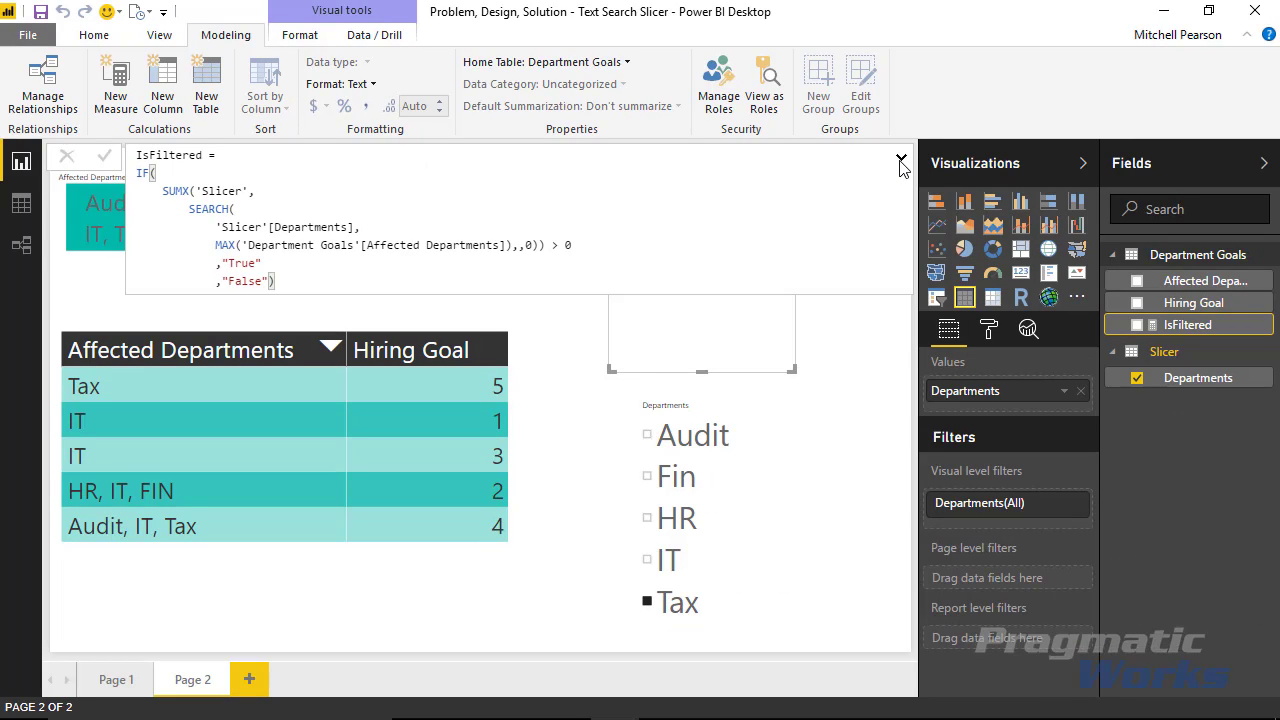
pyautogui.click(900, 162)
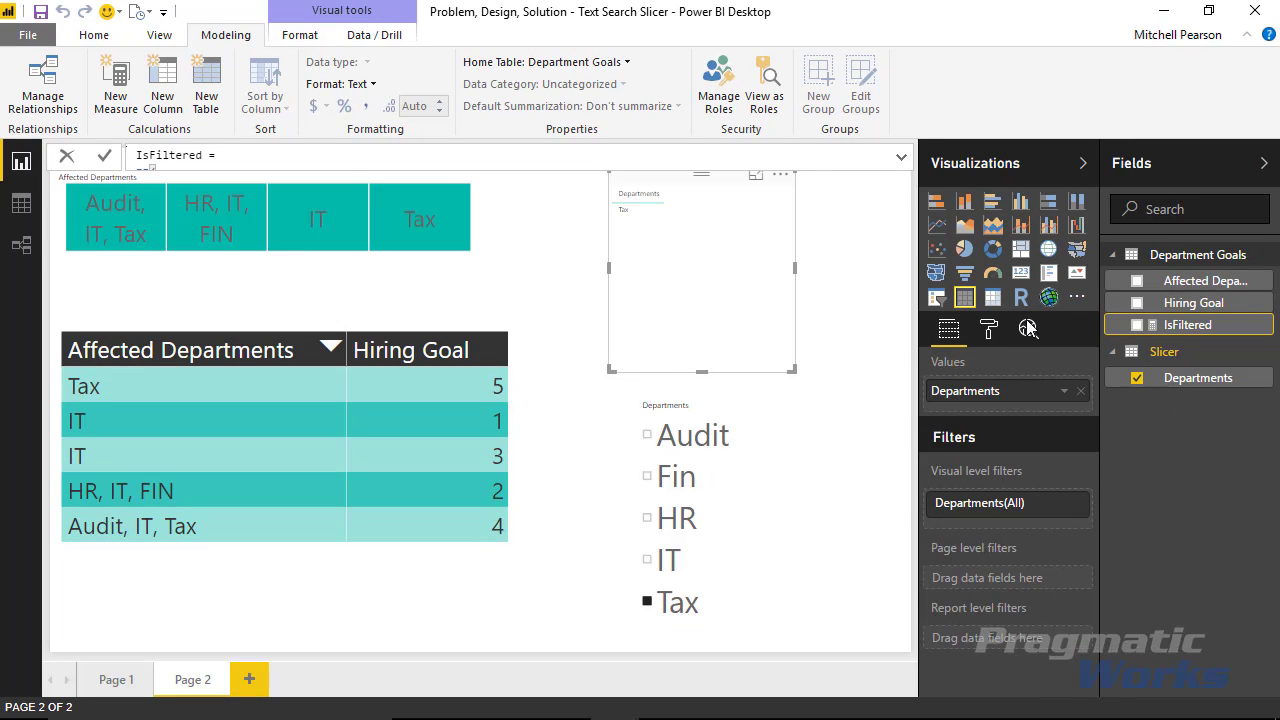
# Step: Set the text size of the values in the small Departments table to 30
pyautogui.click(988, 335)
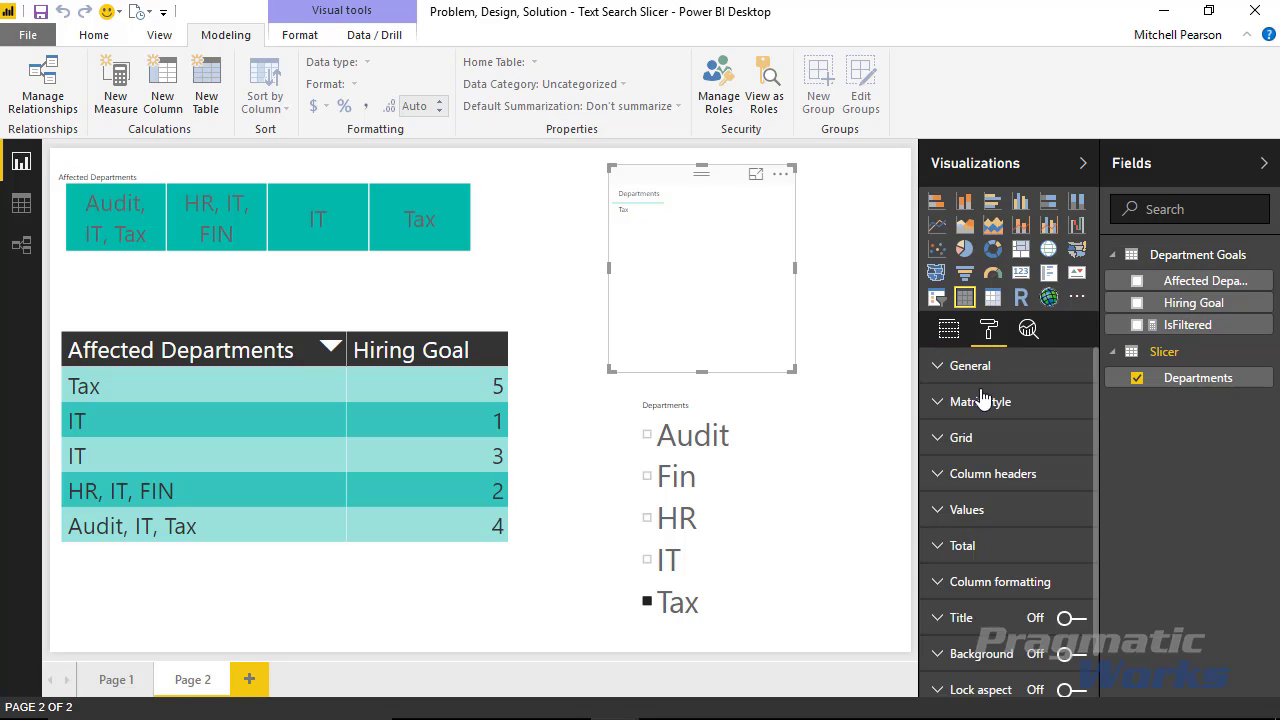
pyautogui.click(966, 510)
pyautogui.scroll(-5, 1041, 563)
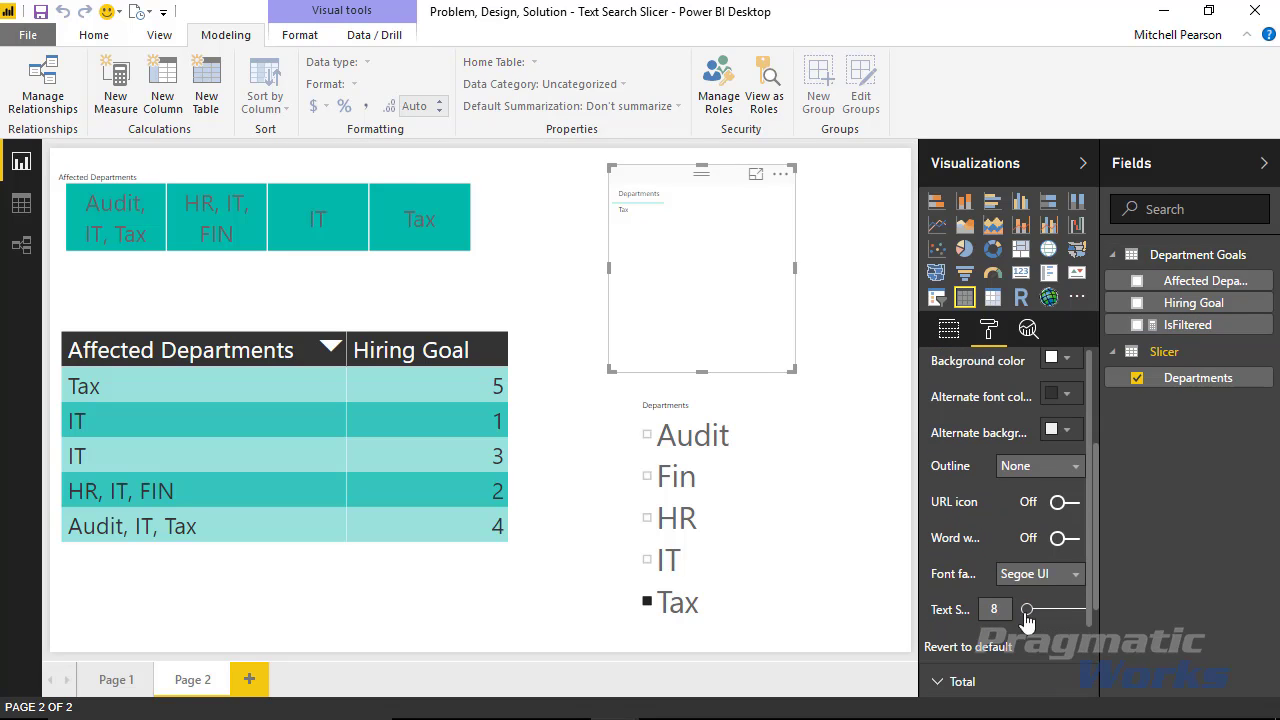
pyautogui.moveTo(1034, 613); pyautogui.dragTo(1064, 612)
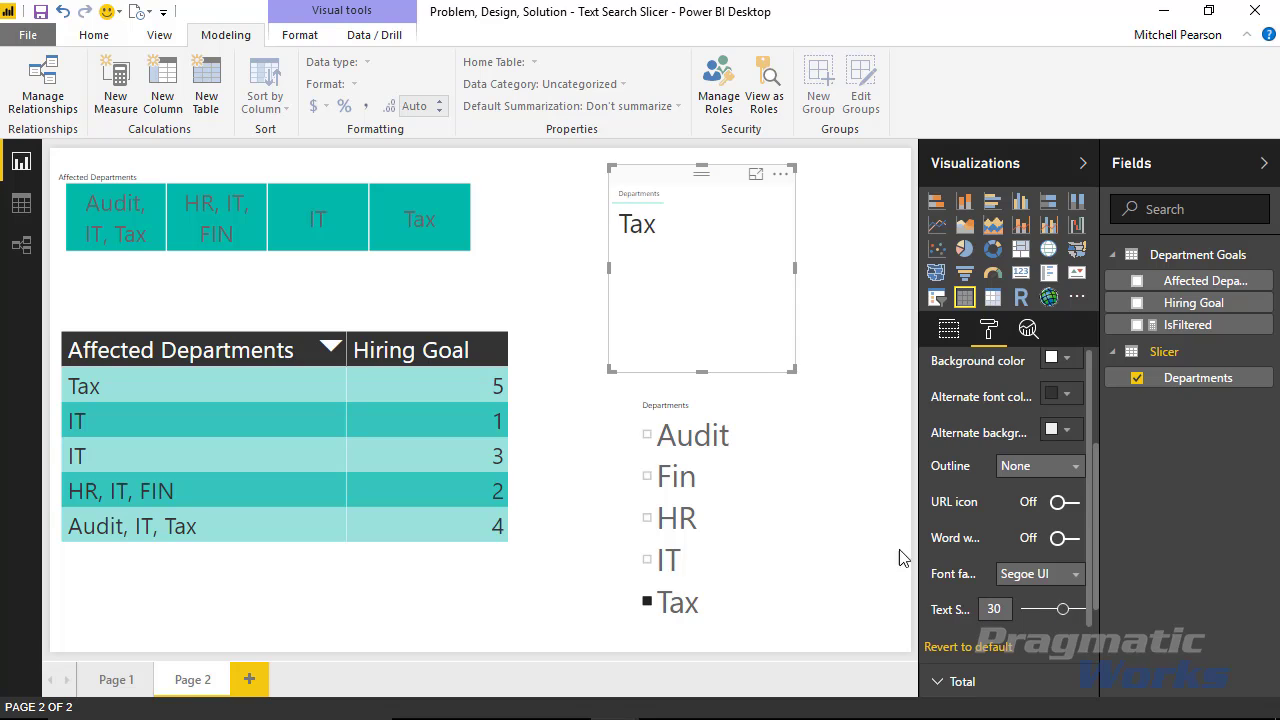
# Step: Shift the small Departments table and the Departments slicer to the right, away from the hiring goals table
pyautogui.click(708, 404)
pyautogui.moveTo(704, 181); pyautogui.dragTo(718, 180)
pyautogui.moveTo(706, 398); pyautogui.dragTo(740, 393)
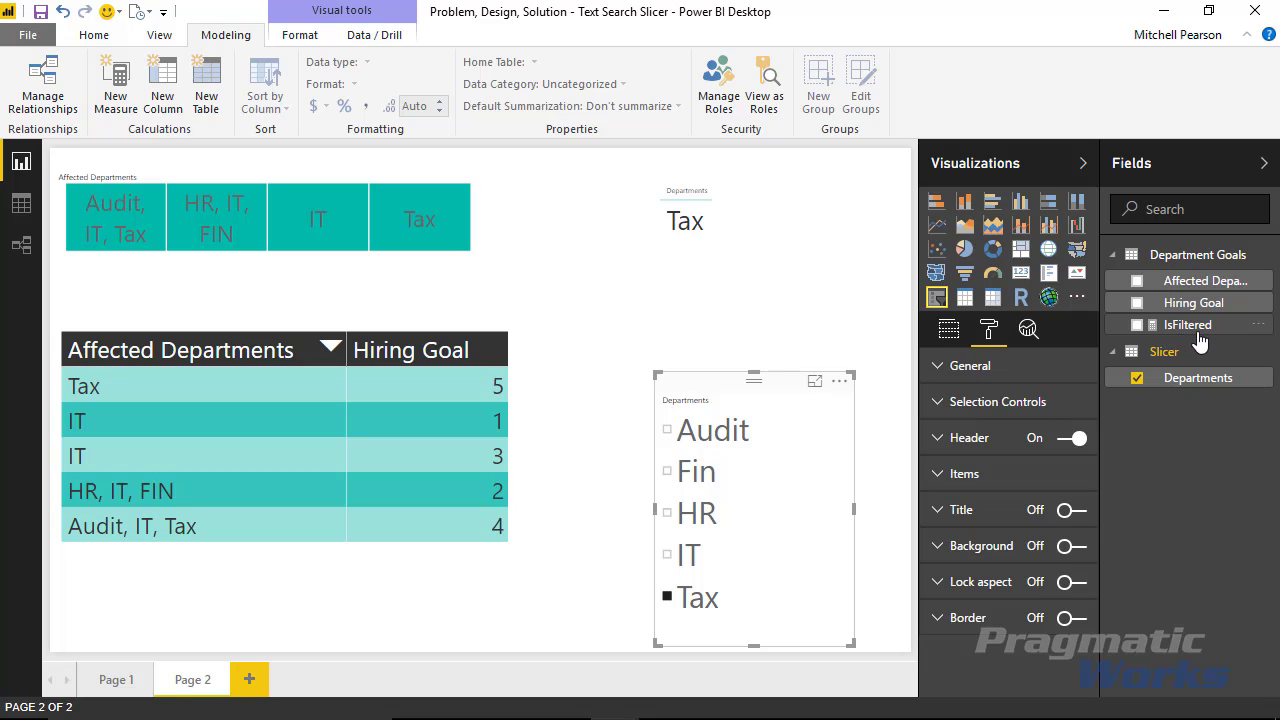
# Step: Add the IsFiltered measure as a column in the hiring goals table and widen the table to fit it
pyautogui.moveTo(1199, 342); pyautogui.dragTo(518, 444)
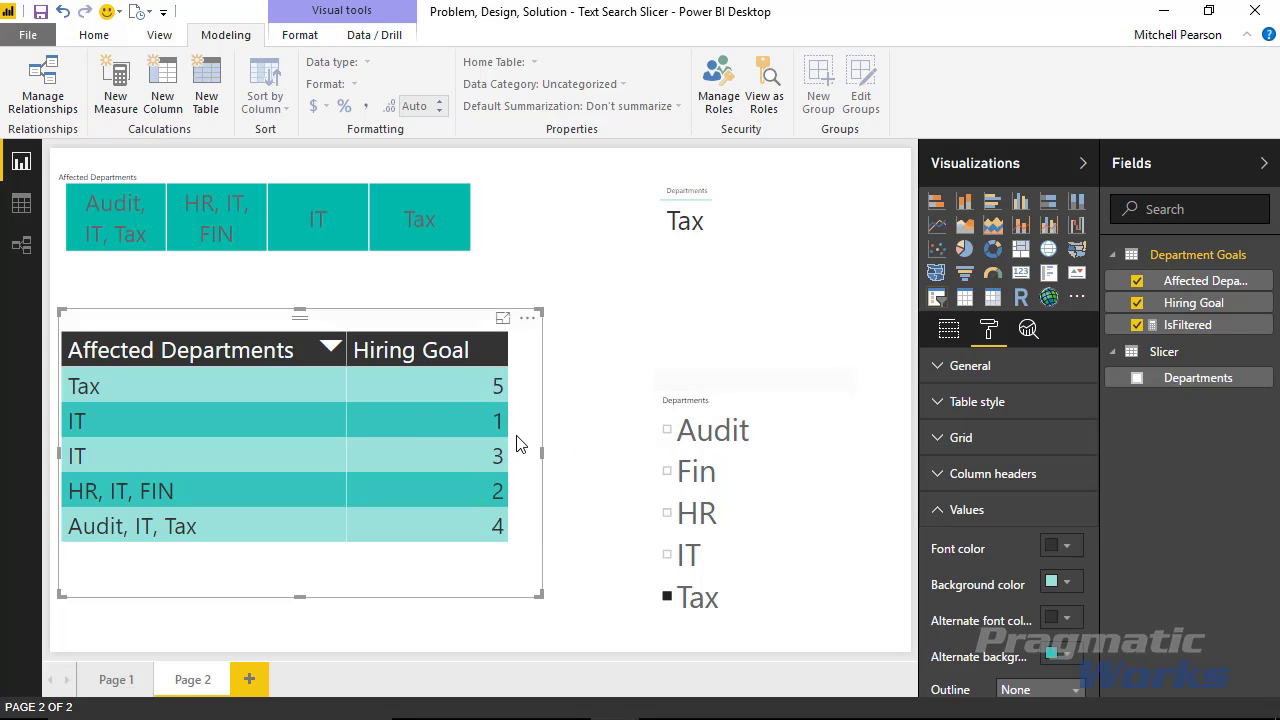
pyautogui.moveTo(540, 592); pyautogui.dragTo(620, 588)
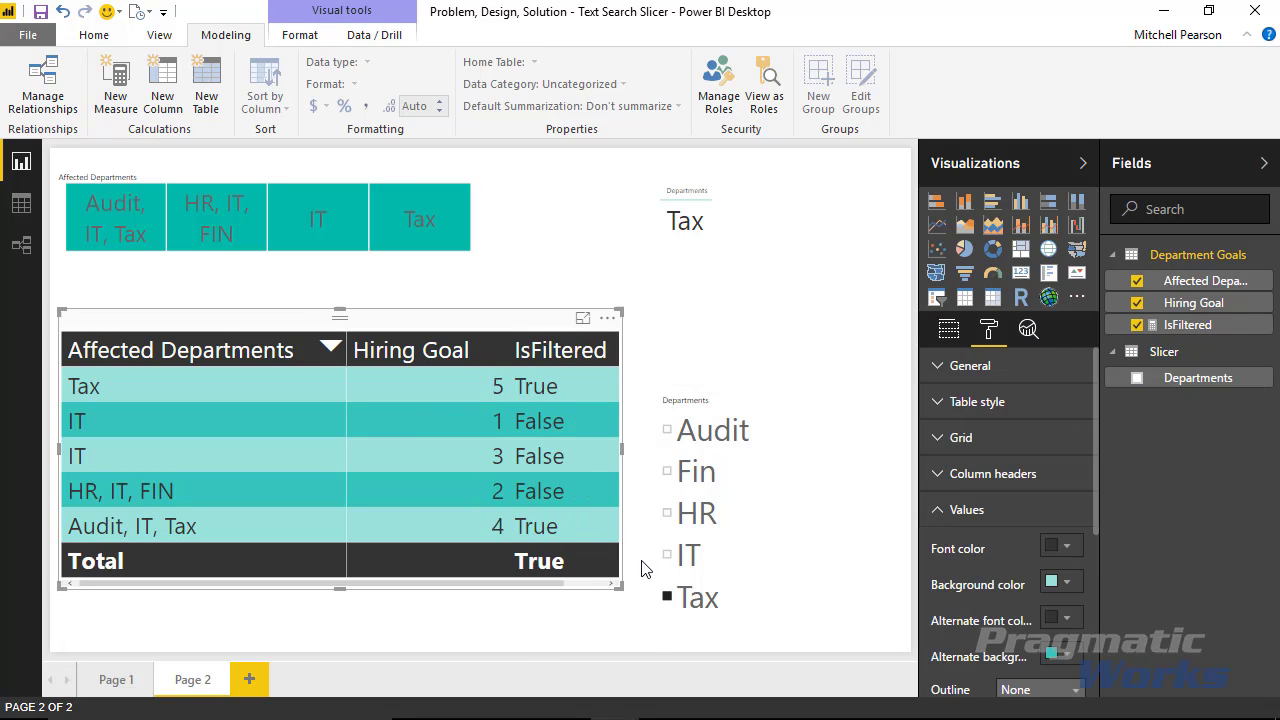
# Step: Move the Departments slicer up beside the hiring goals table and add HR to its Tax selection
pyautogui.moveTo(697, 388); pyautogui.dragTo(695, 323)
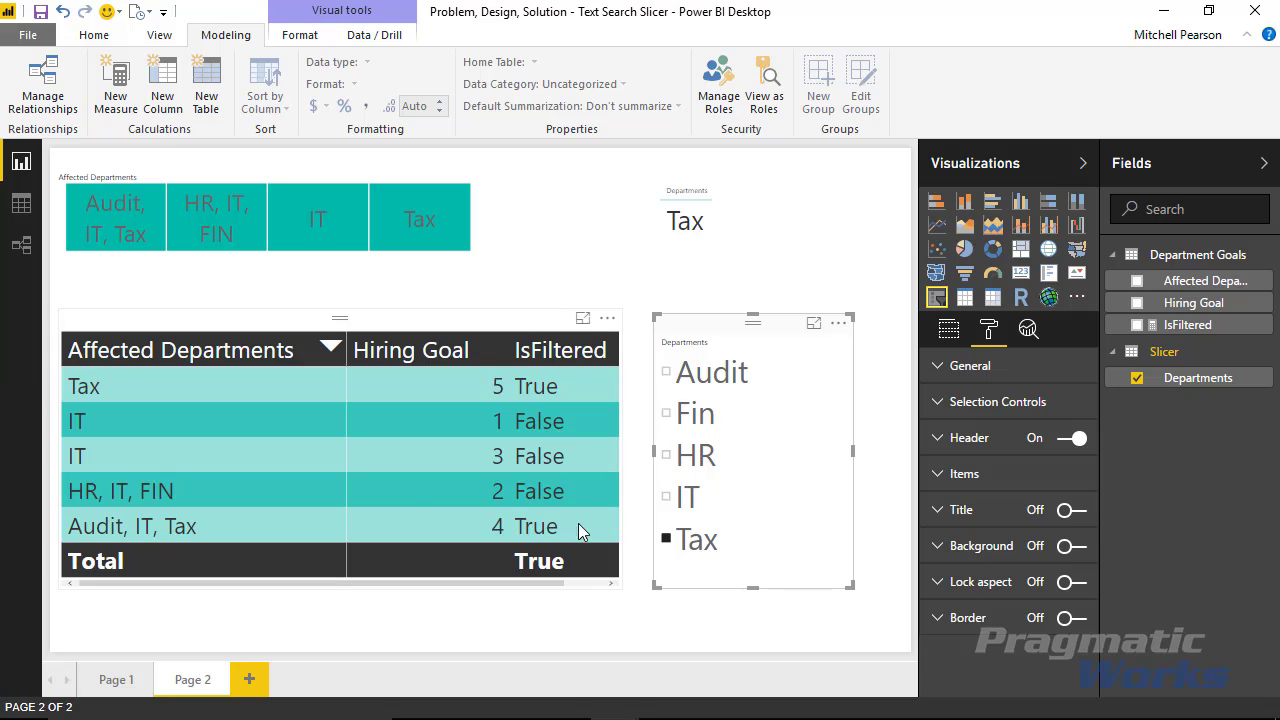
pyautogui.keyDown('ctrl'); pyautogui.click(667, 456); pyautogui.keyUp('ctrl')
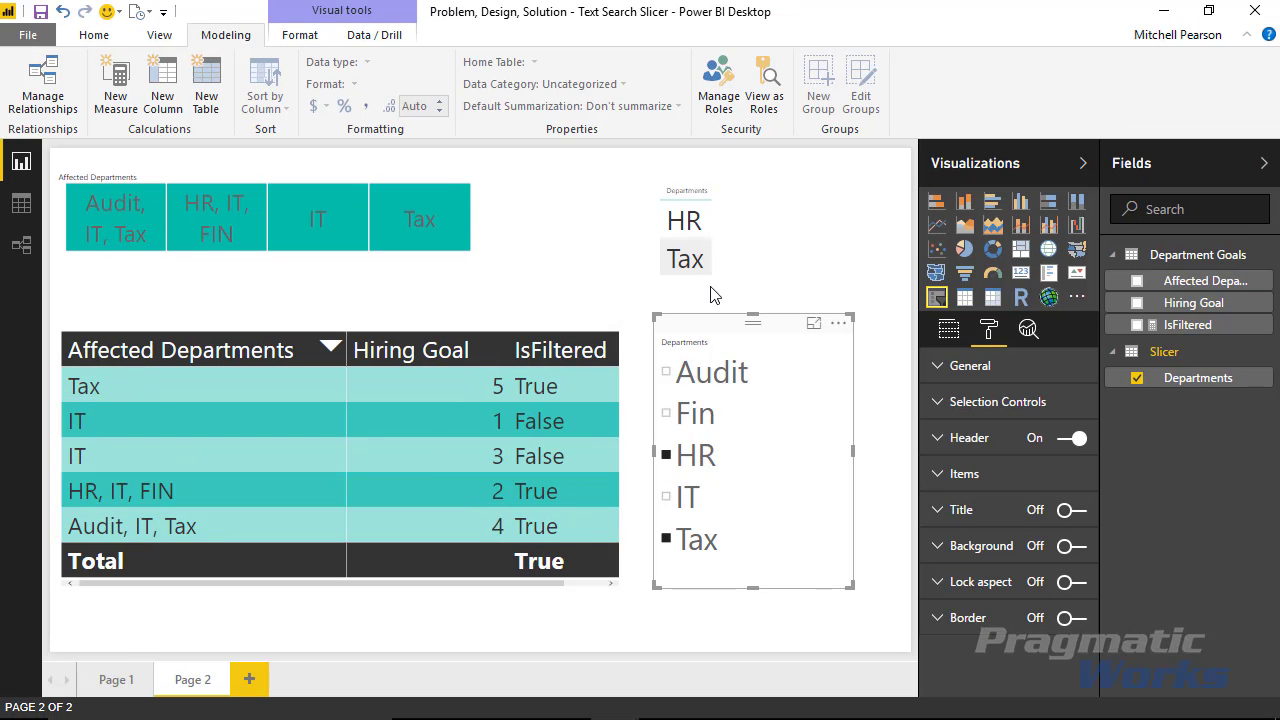
# Step: Shorten the small Departments table above the slicer and move the hiring goals table slightly up and left
pyautogui.click(697, 183)
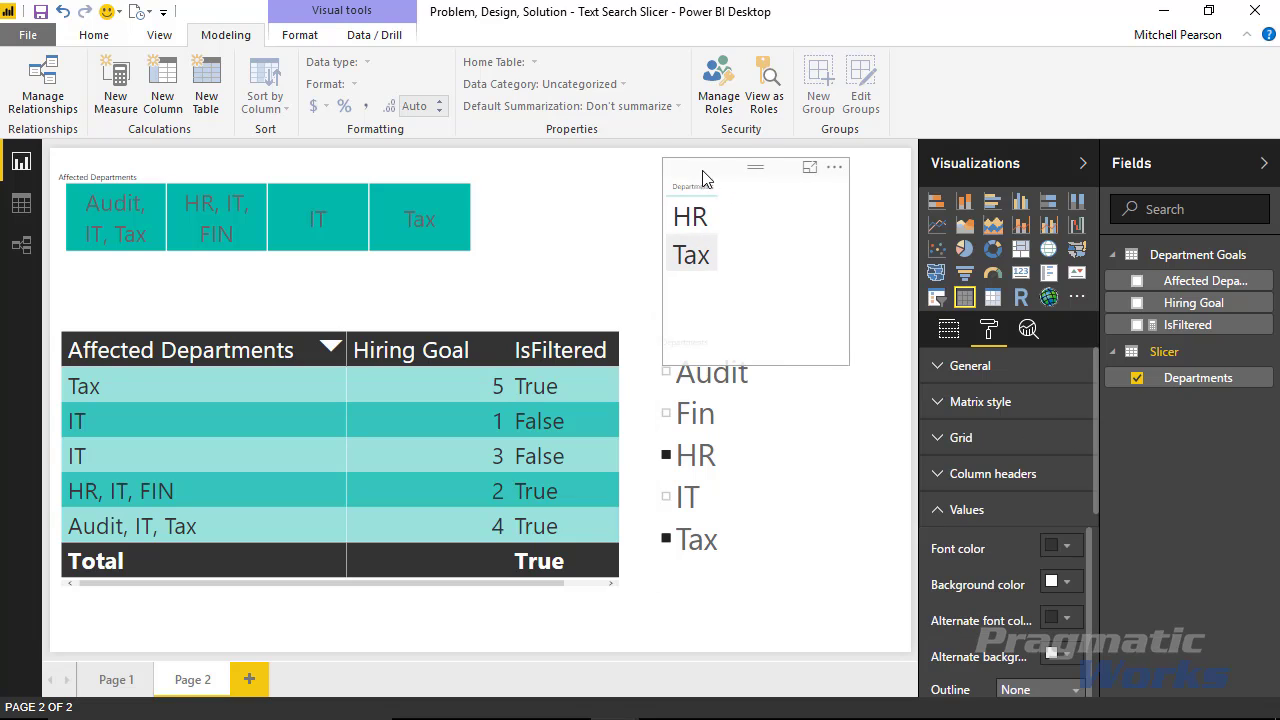
pyautogui.moveTo(748, 364); pyautogui.dragTo(750, 298)
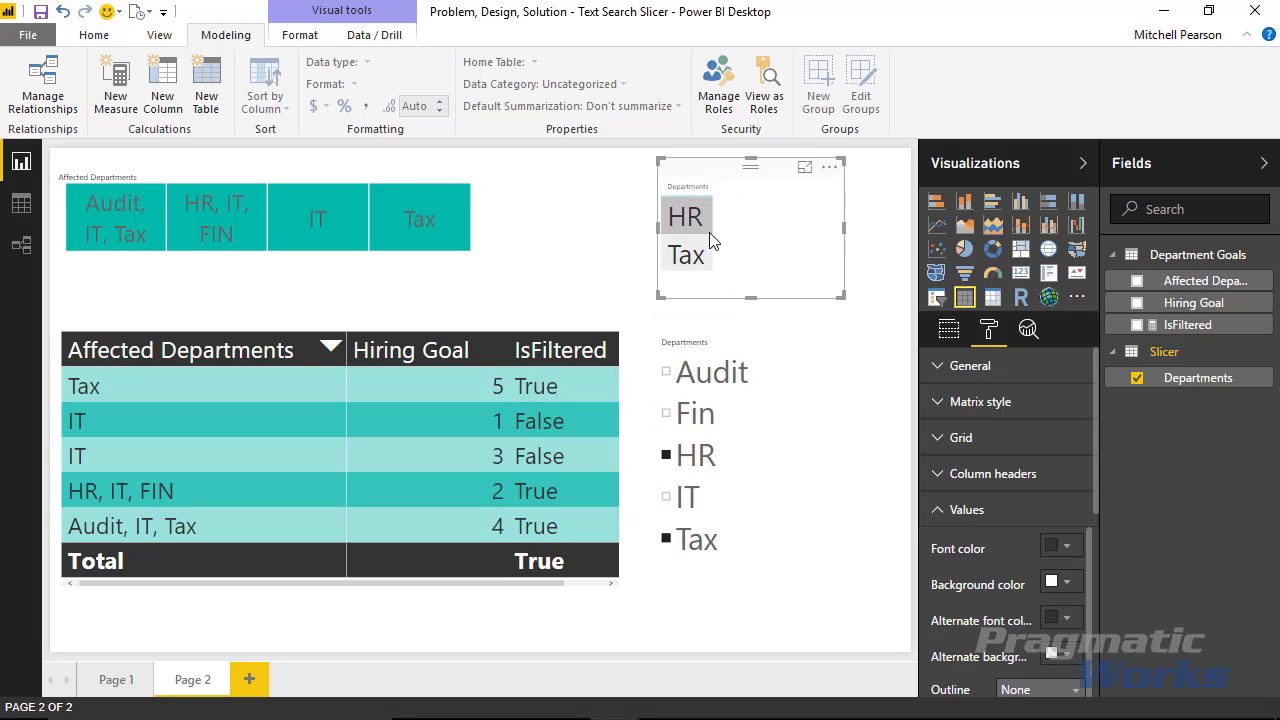
pyautogui.click(708, 332)
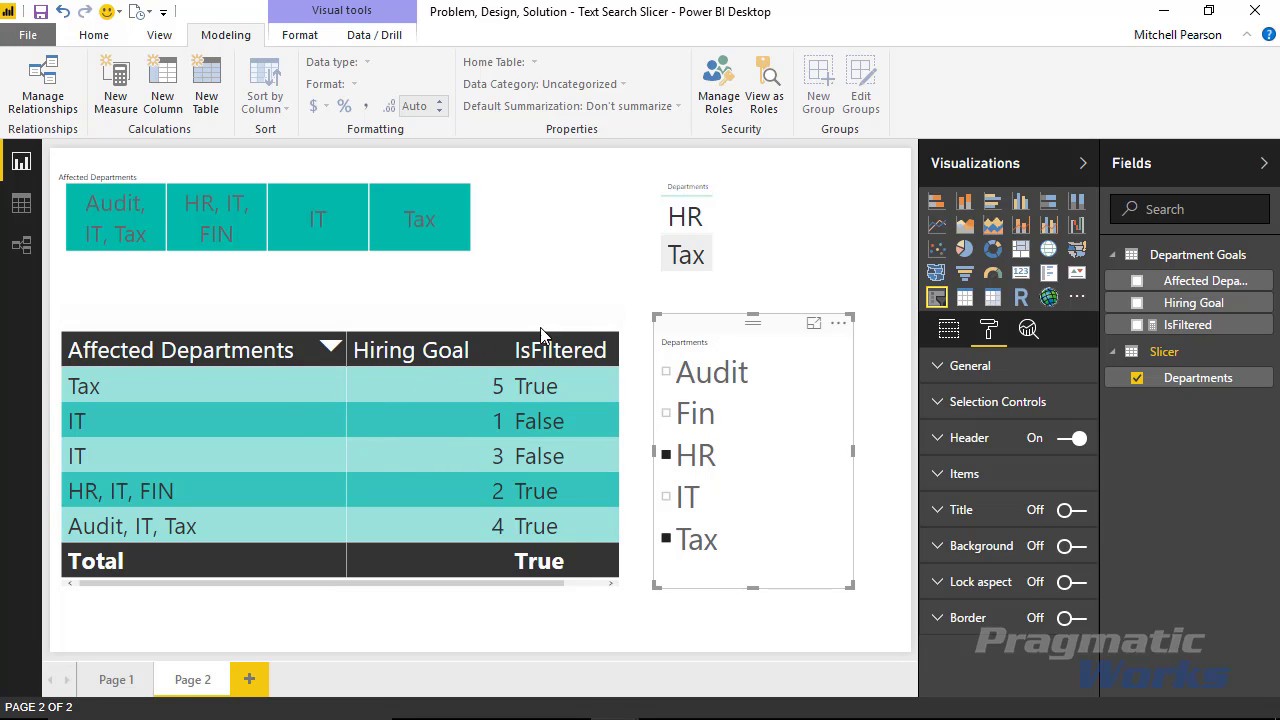
pyautogui.click(462, 325)
pyautogui.moveTo(462, 325); pyautogui.dragTo(454, 296)
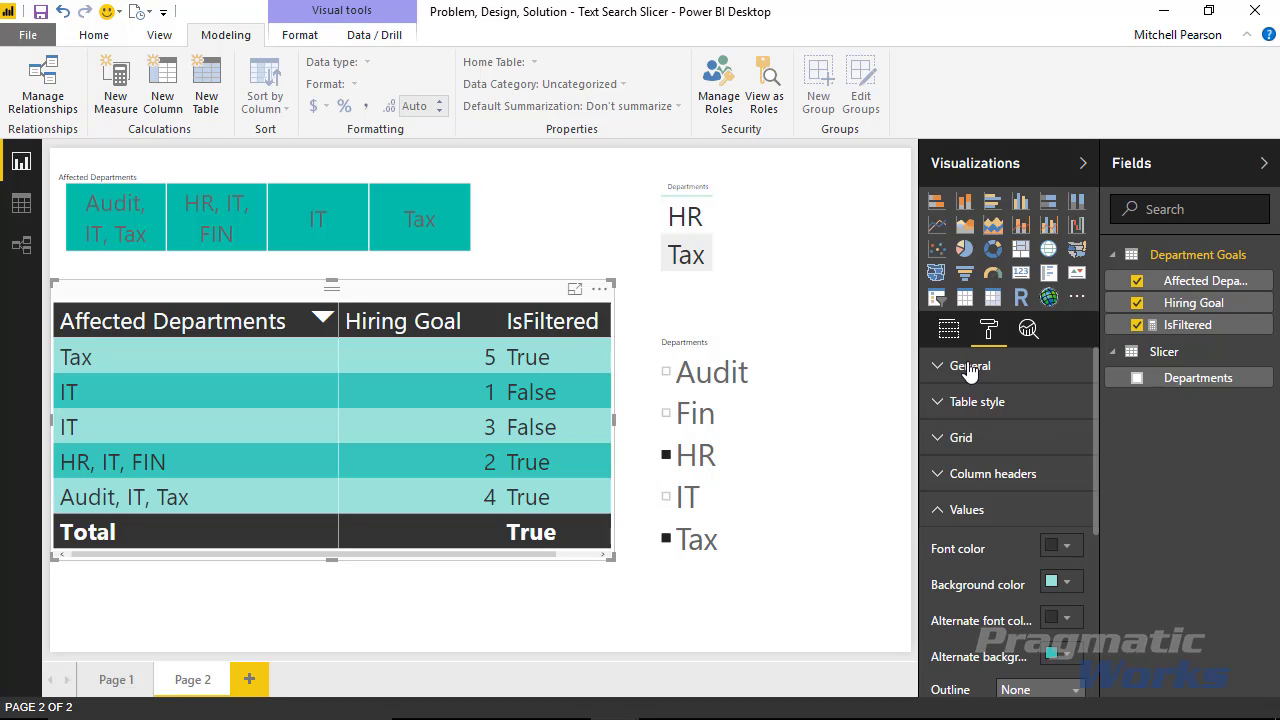
# Step: Remove IsFiltered from the hiring goals table's values and from its visual level filters
pyautogui.click(948, 331)
pyautogui.click(1080, 441)
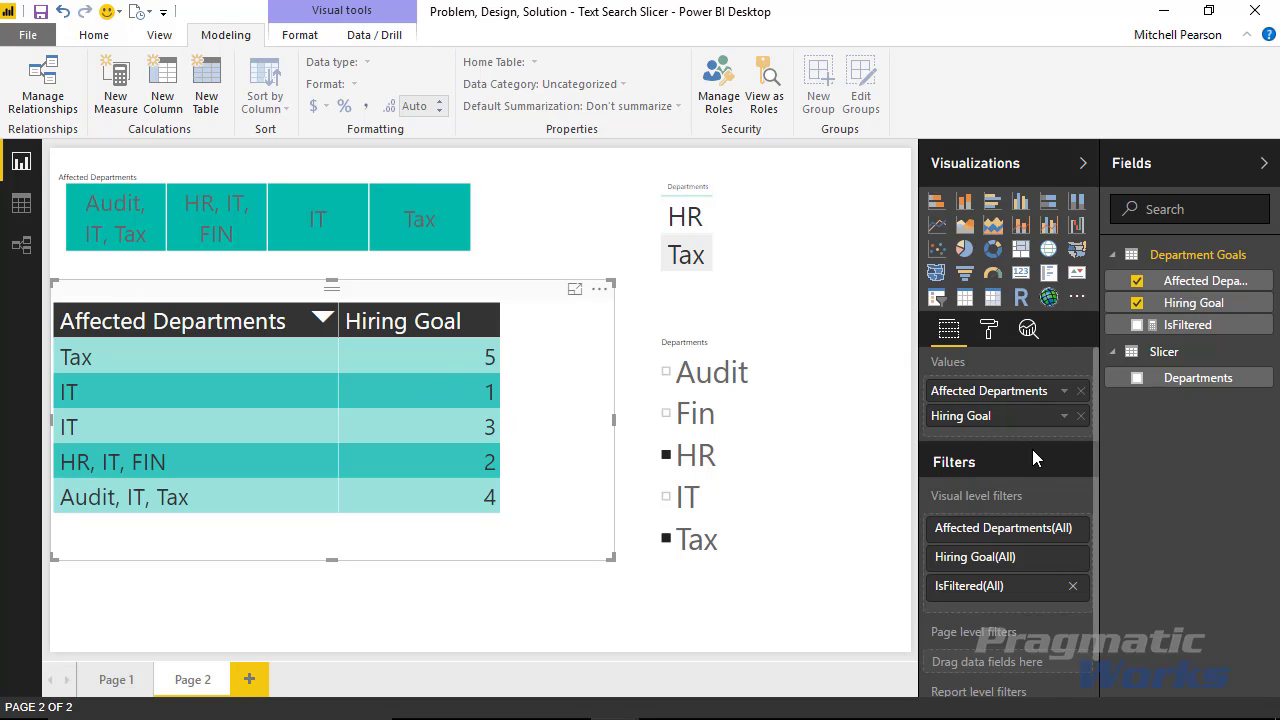
pyautogui.scroll(-1, 1032, 449)
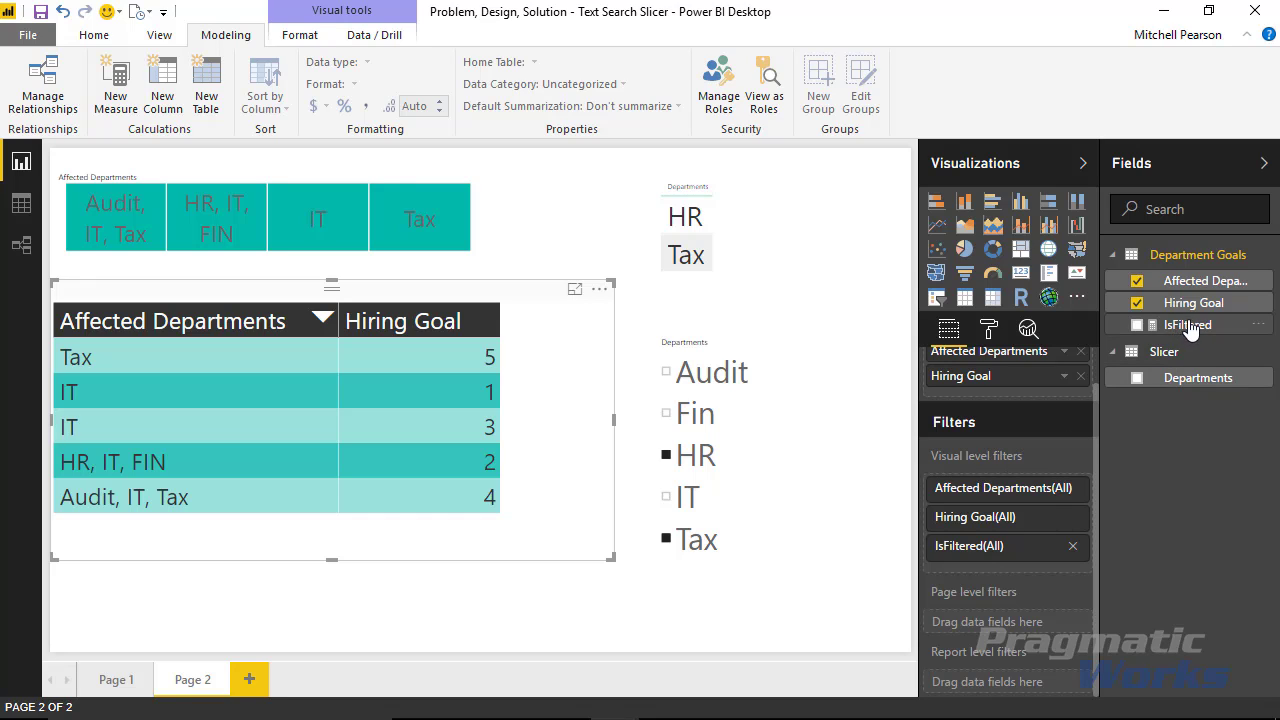
pyautogui.click(1073, 546)
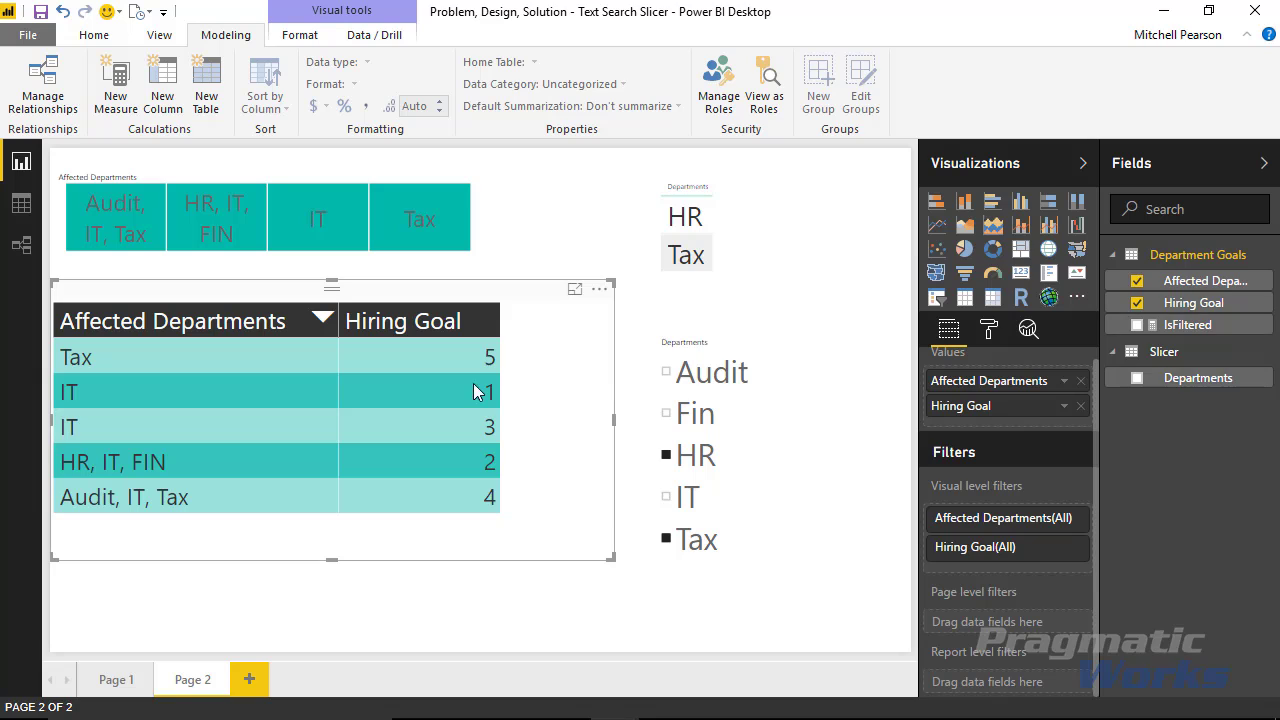
# Step: Add the IsFiltered measure to the hiring goals table's visual level filters and expand its filter conditions
pyautogui.moveTo(1171, 330); pyautogui.dragTo(1005, 566)
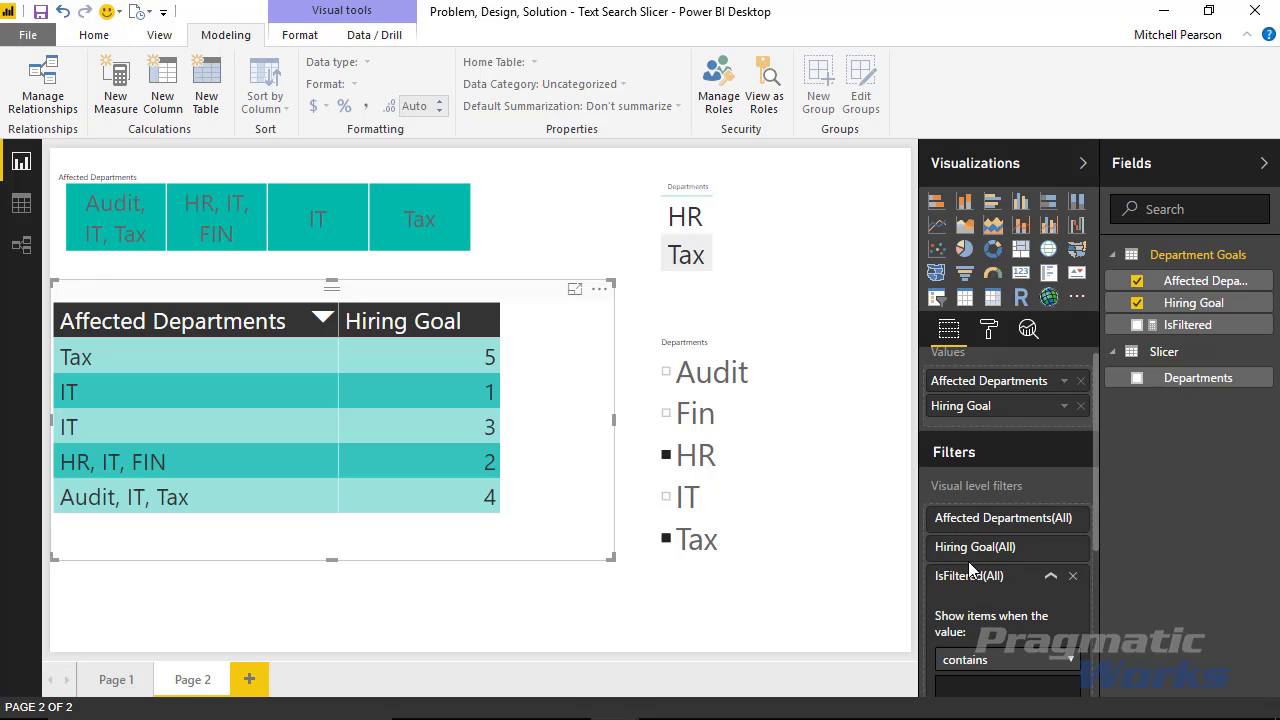
pyautogui.click(1050, 575)
pyautogui.scroll(-1, 1040, 575)
pyautogui.click(1052, 548)
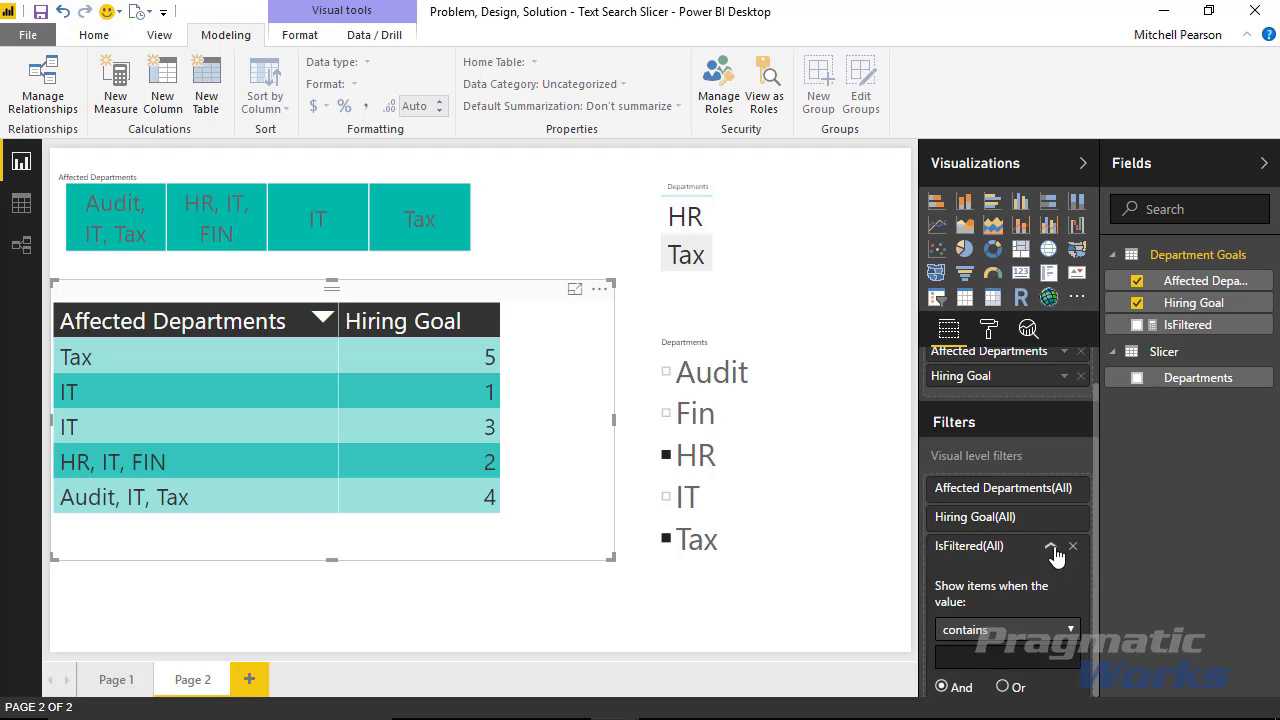
pyautogui.scroll(-3, 1020, 516)
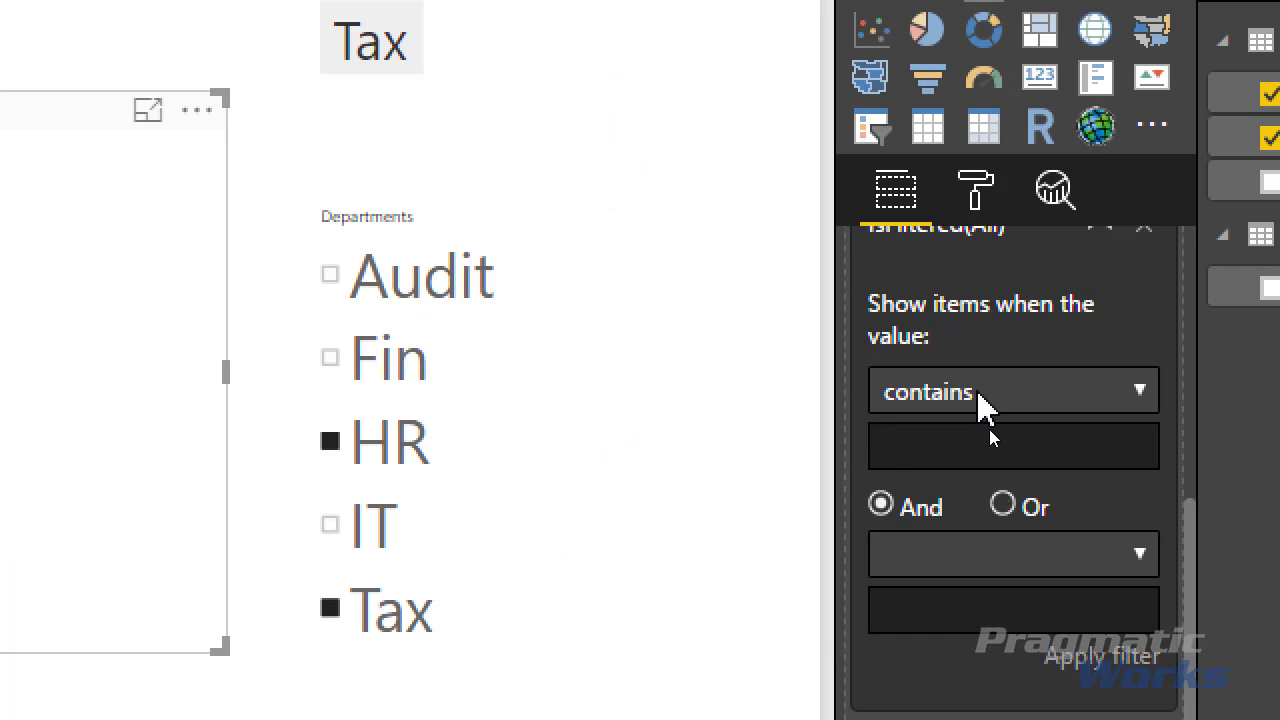
# Step: Set the IsFiltered filter to show items when the value is True, and apply the filter
pyautogui.click(989, 431)
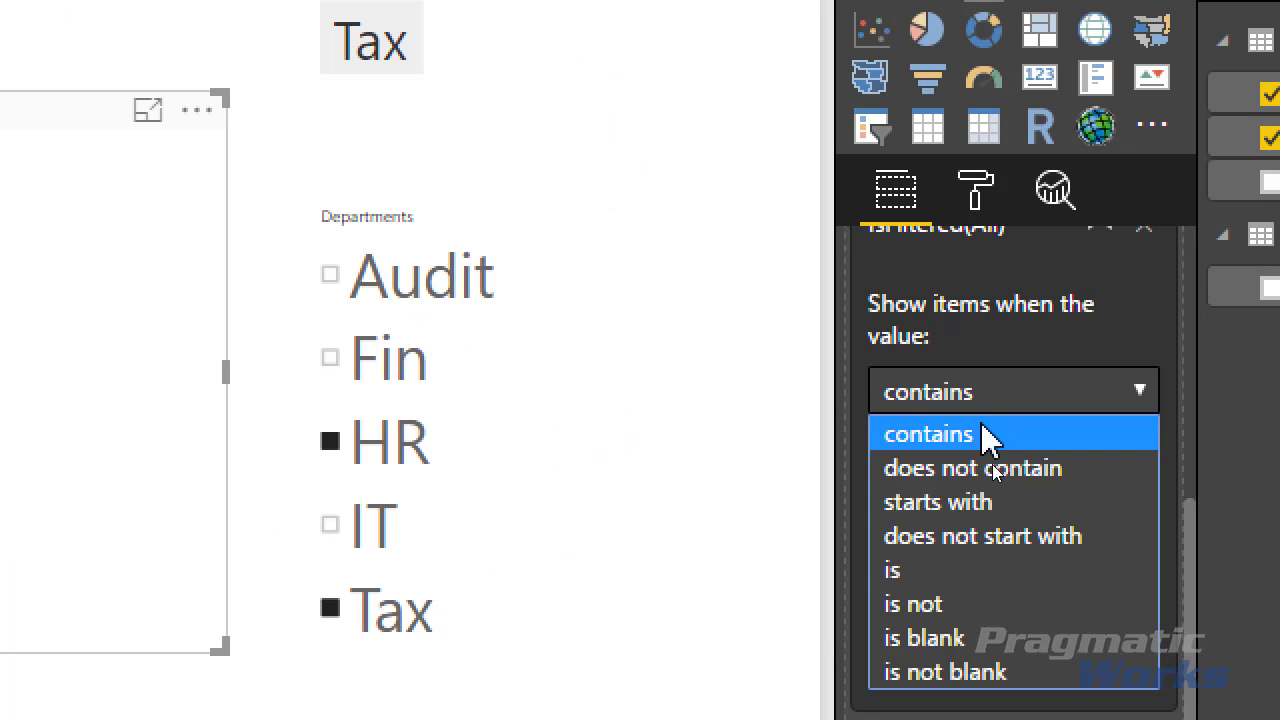
pyautogui.click(946, 572)
pyautogui.click(915, 437)
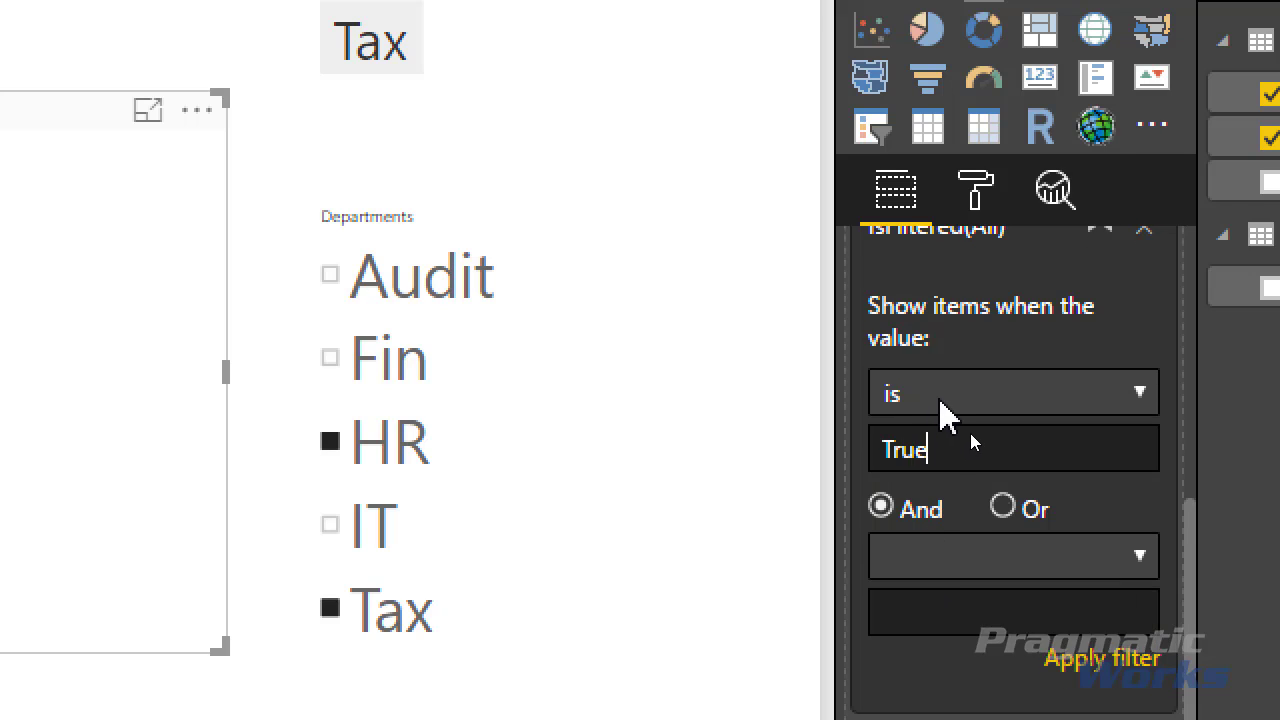
pyautogui.scroll(2, 965, 440)
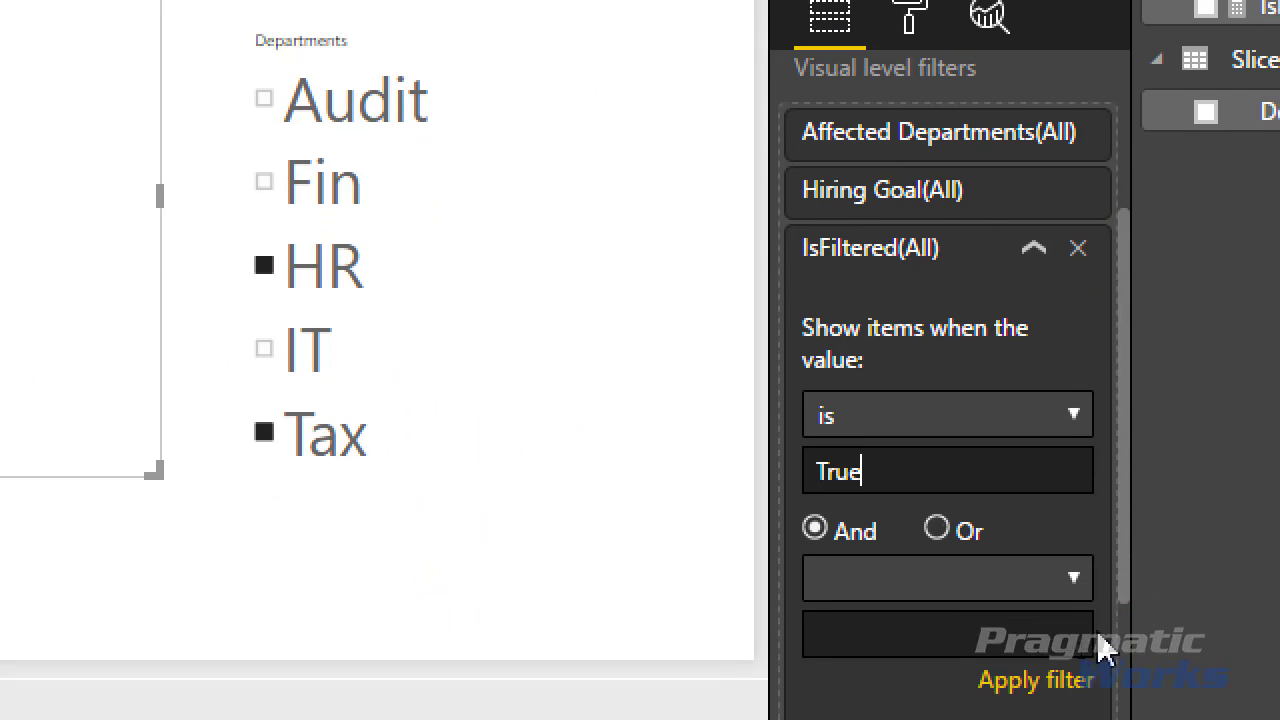
pyautogui.click(1052, 632)
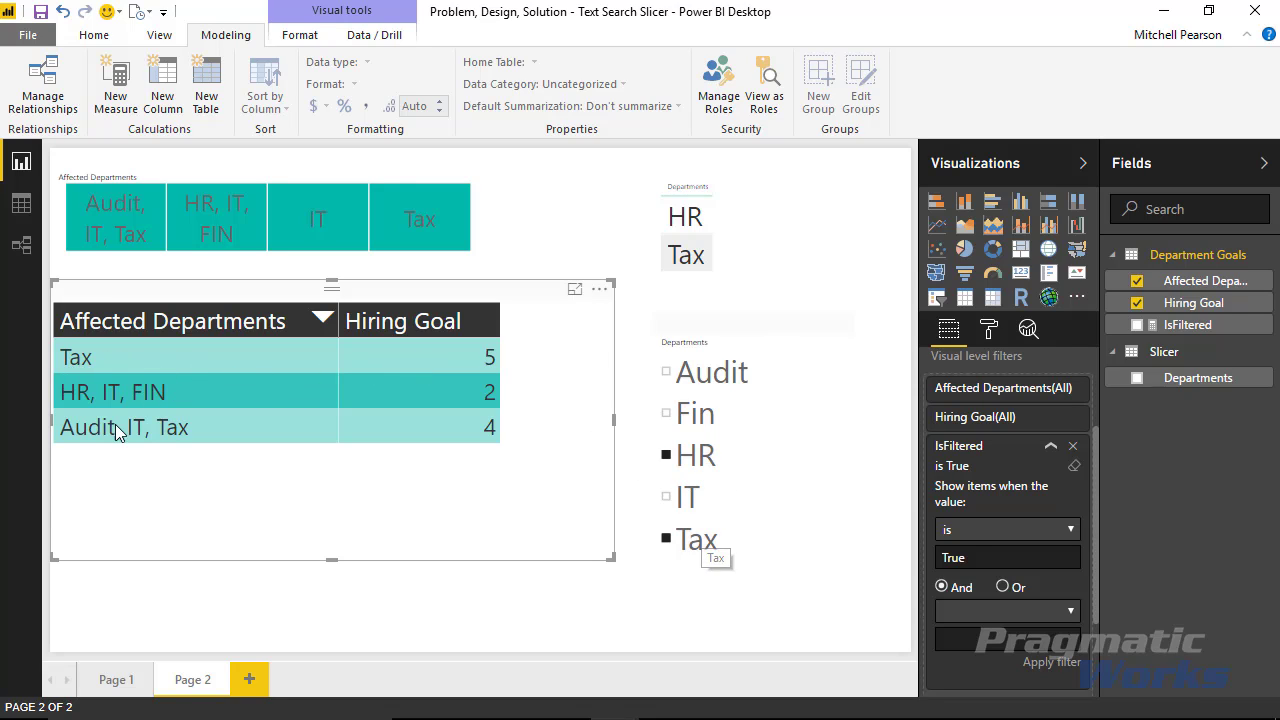
# Step: Select only HR in the Departments slicer to test the filtered hiring goals table
pyautogui.click(688, 456)
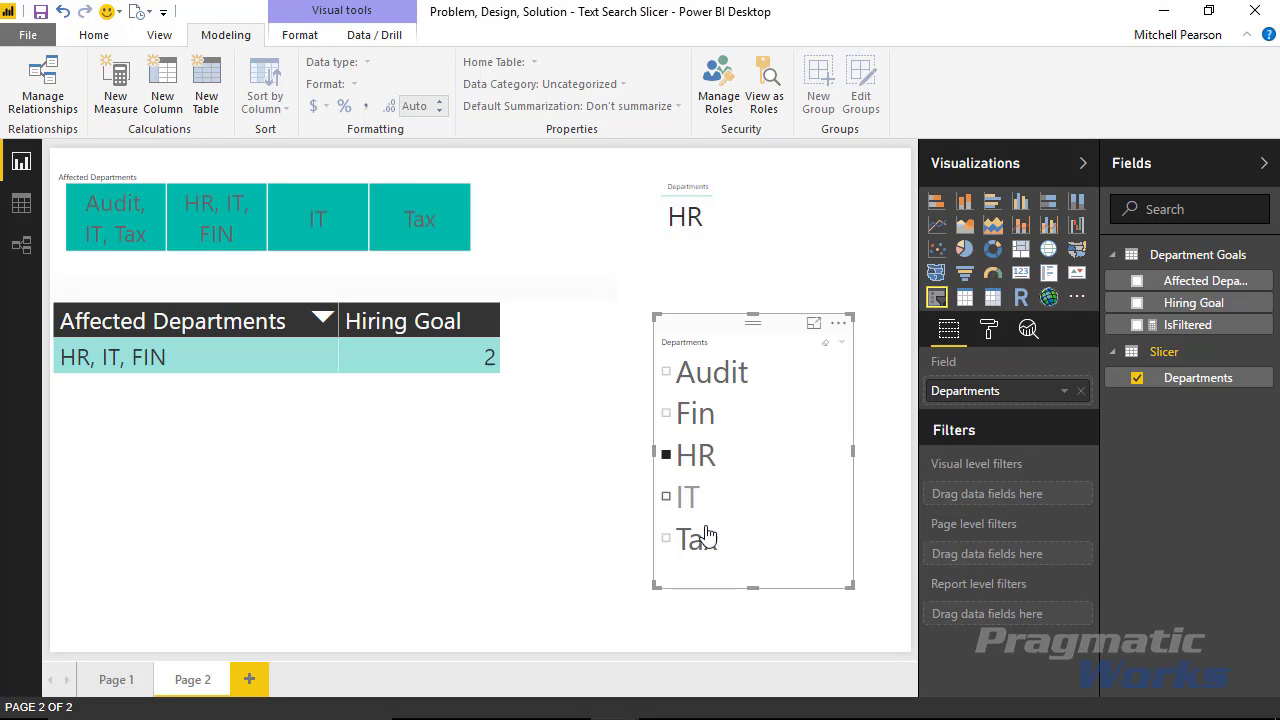
# Step: Replace HR with IT in the Departments slicer to check the hiring goals table, and clear the selection again
pyautogui.click(684, 460)
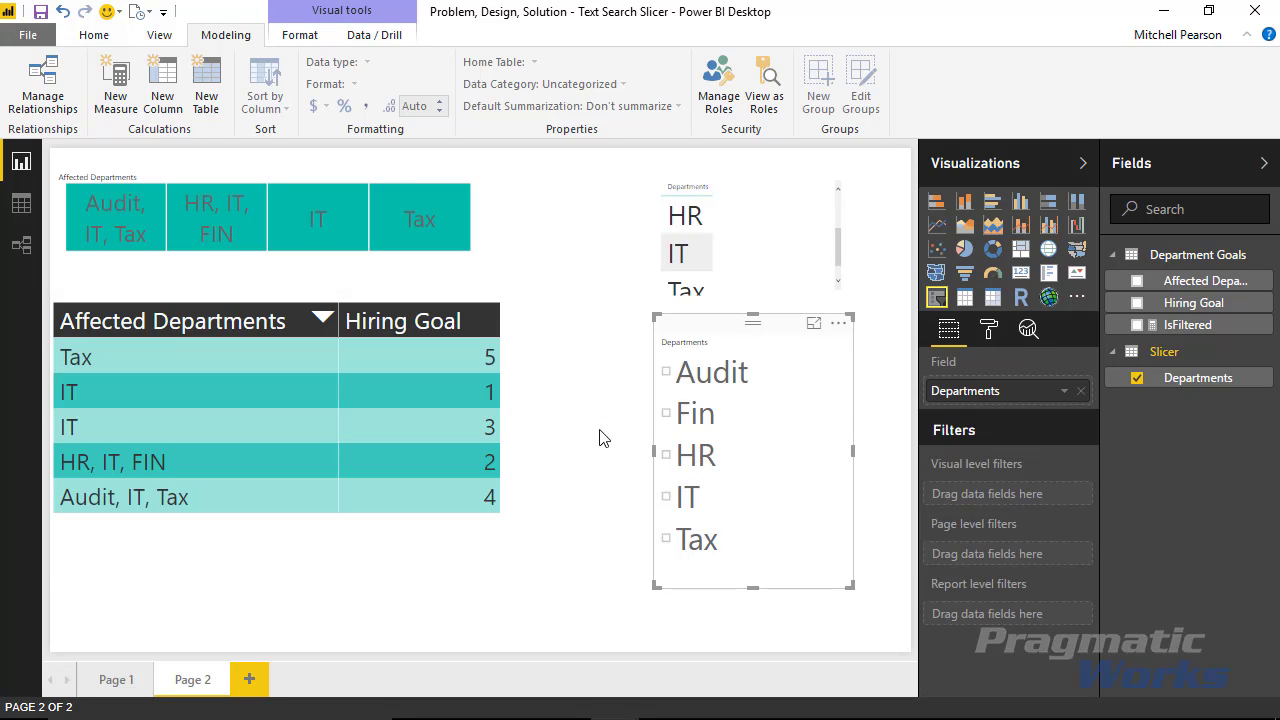
pyautogui.click(684, 498)
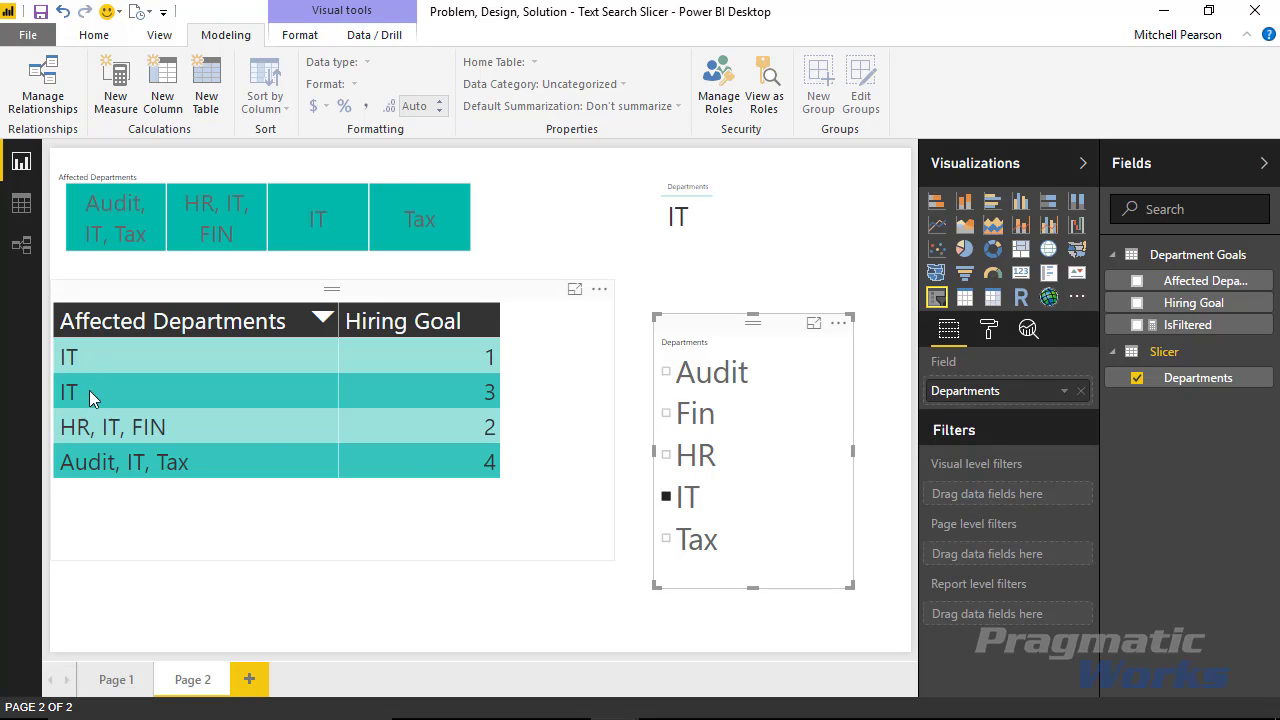
pyautogui.click(146, 329)
pyautogui.click(686, 497)
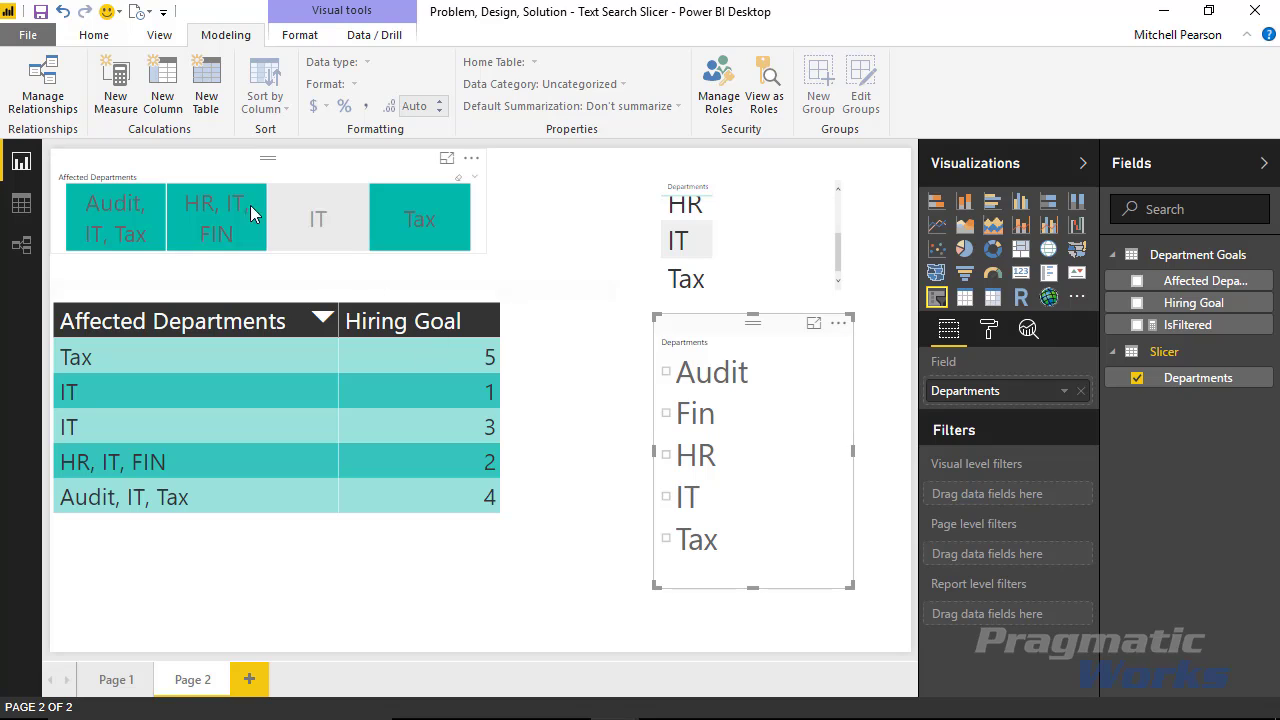
# Step: Compare both slicers by selecting and clearing IT in the Affected Departments slicer and selecting IT in the Departments slicer
pyautogui.click(122, 230)
pyautogui.click(122, 230)
pyautogui.click(323, 225)
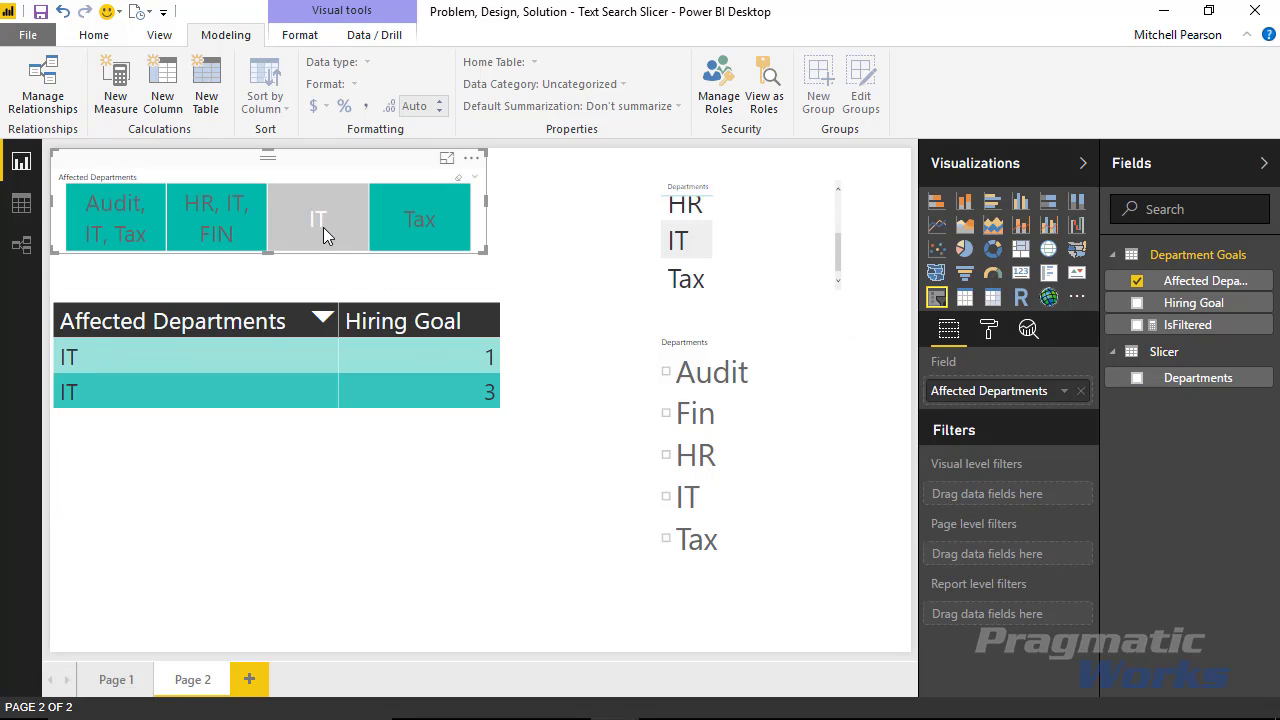
pyautogui.click(320, 219)
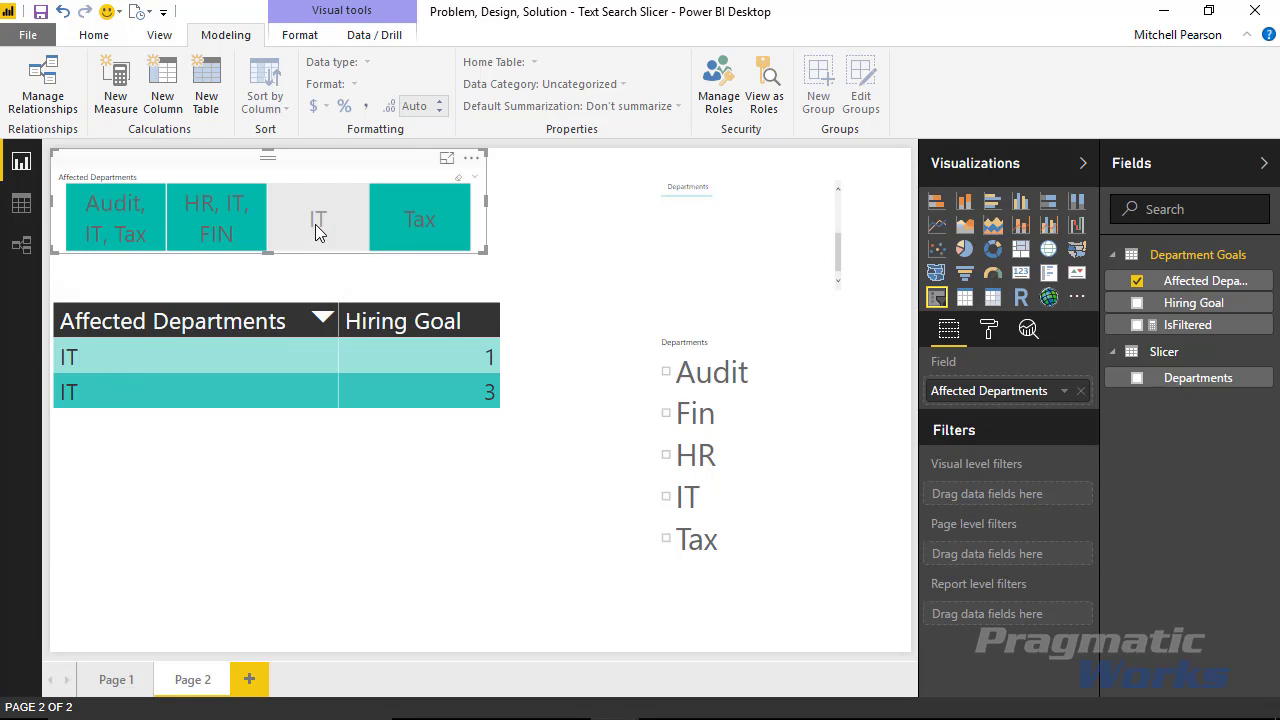
pyautogui.click(668, 496)
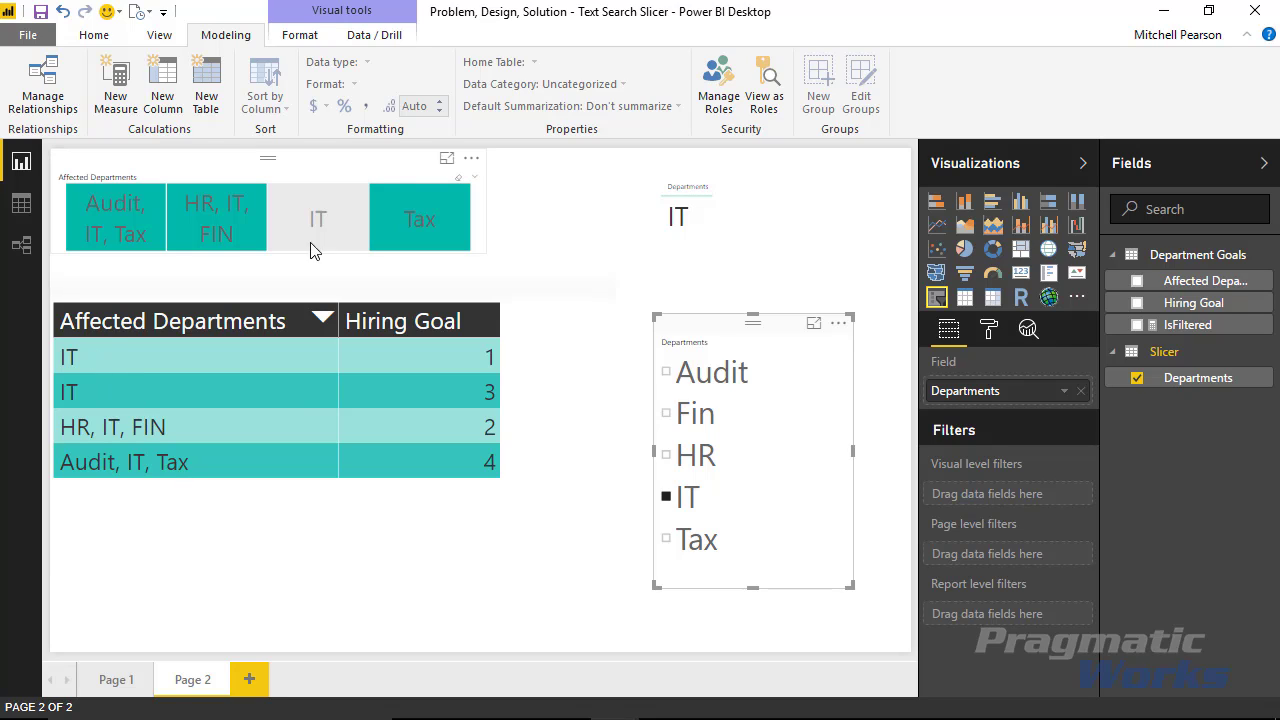
# Step: Delete the Affected Departments slicer and the small Departments table from the report page
pyautogui.click(390, 170)
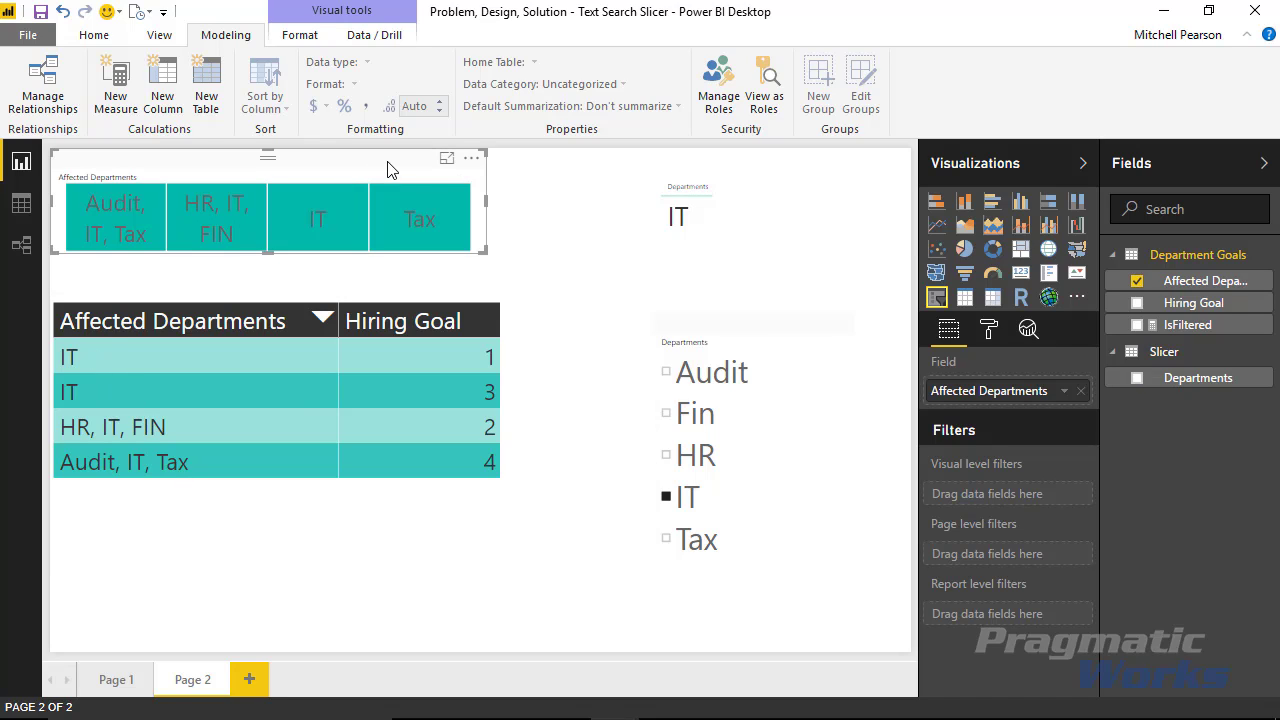
pyautogui.press('Delete')
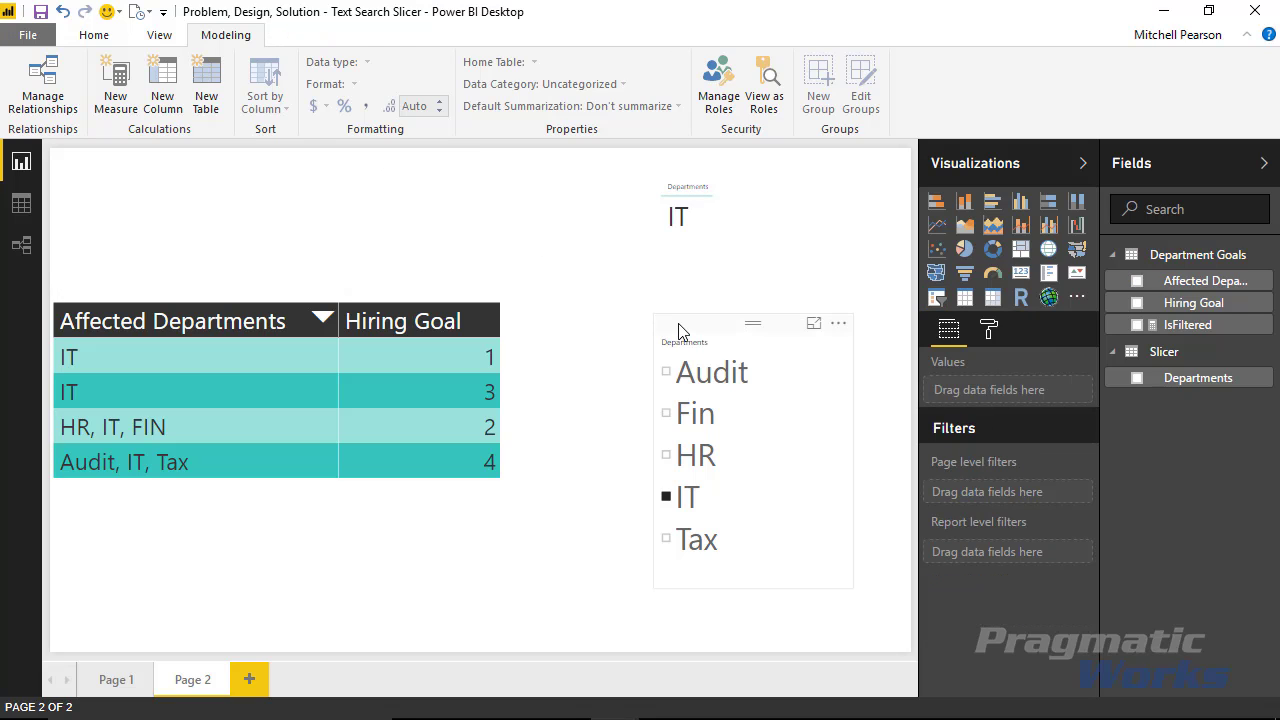
pyautogui.moveTo(675, 325); pyautogui.dragTo(647, 281)
pyautogui.click(701, 188)
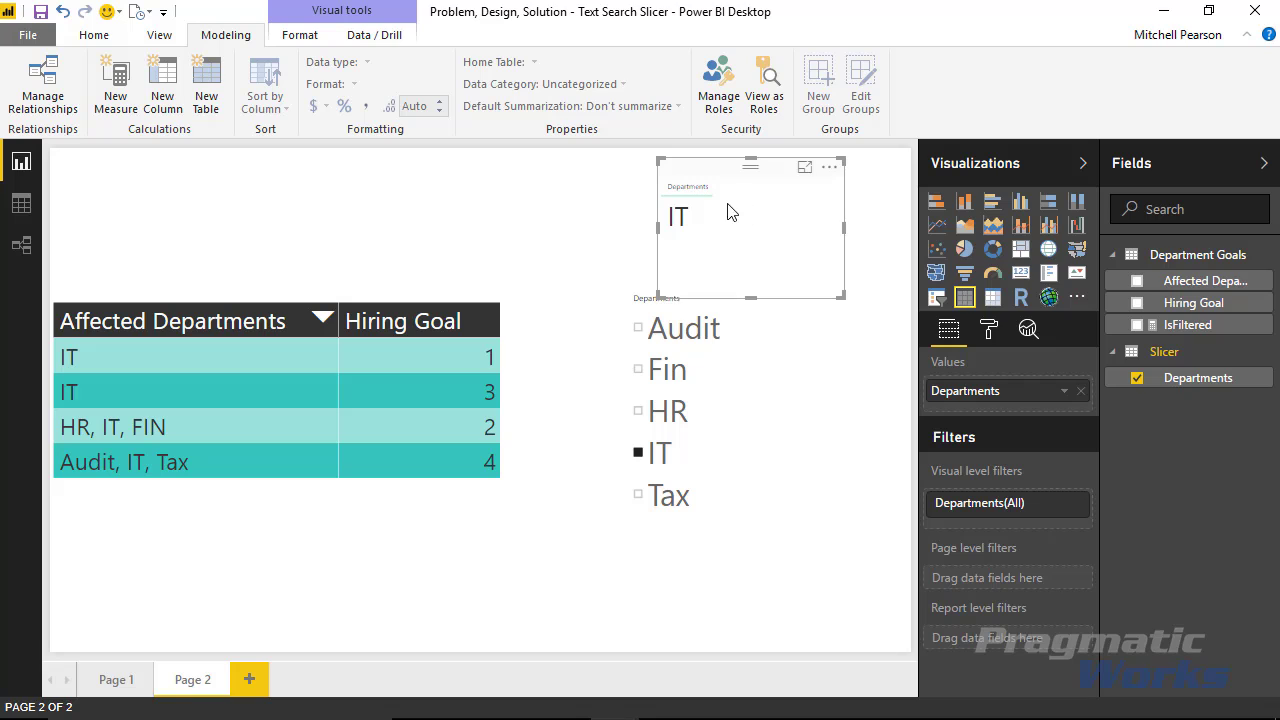
pyautogui.press('Delete')
# Step: Move the Departments slicer and the hiring goals table upward so they sit side by side on the page
pyautogui.click(685, 293)
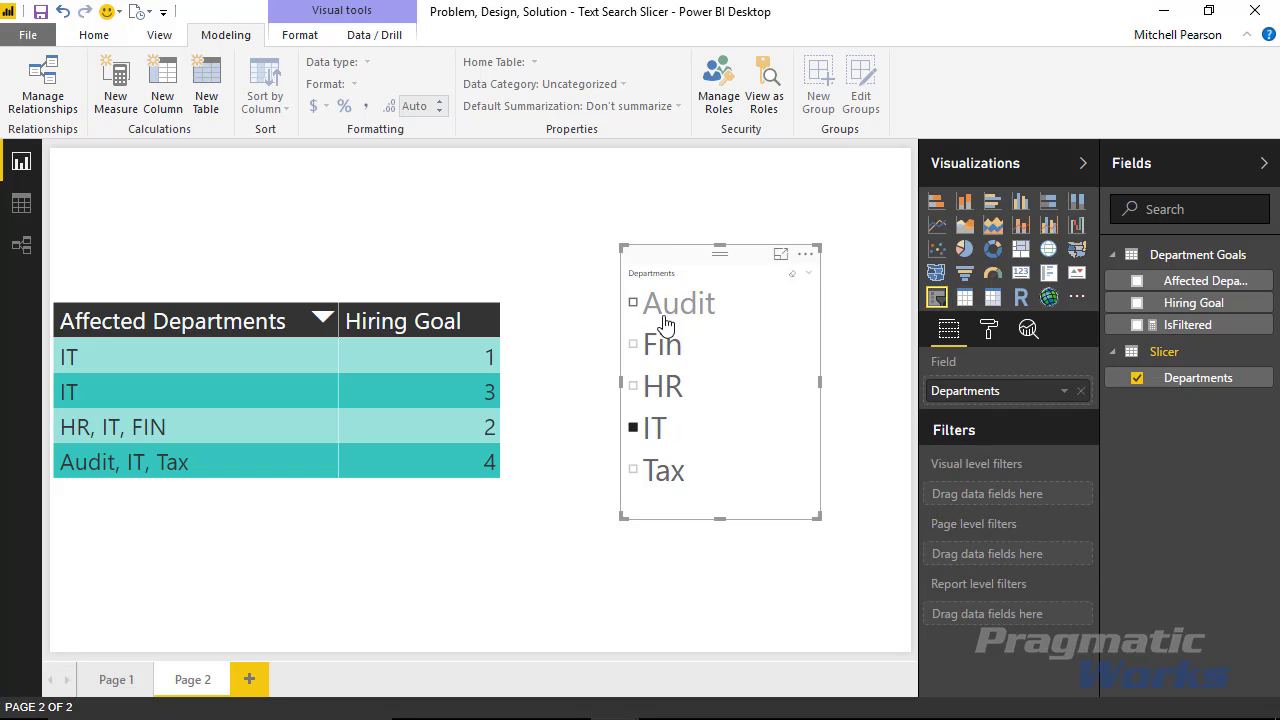
pyautogui.click(428, 256)
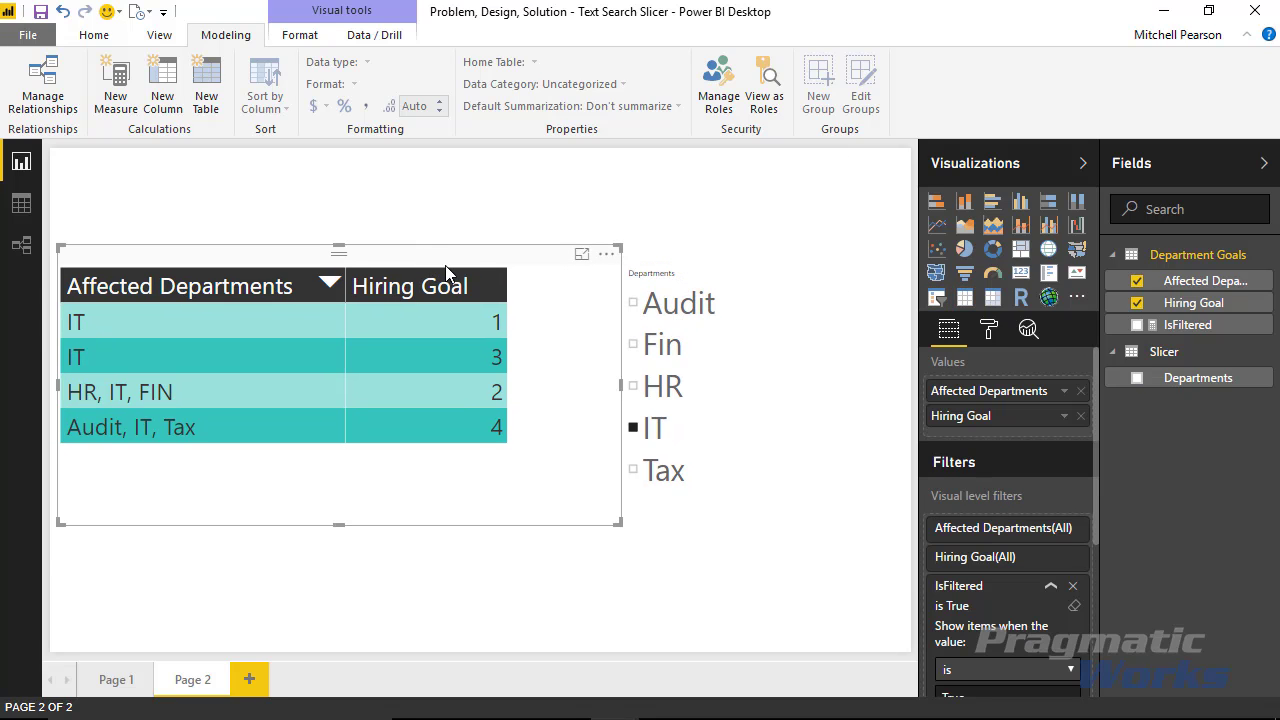
pyautogui.click(622, 423)
# Step: Clear IT in the Departments slicer and select Audit, Fin, HR and Tax to test filtering by multiple departments
pyautogui.click(658, 432)
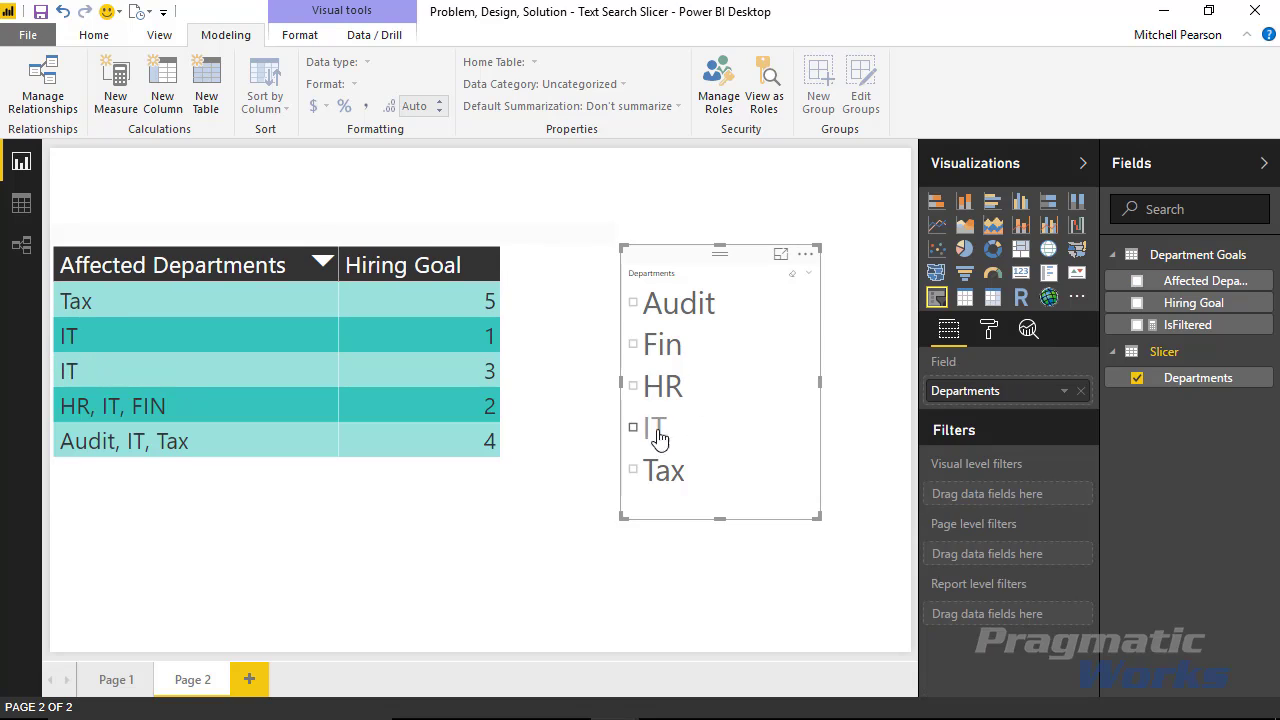
pyautogui.click(648, 310)
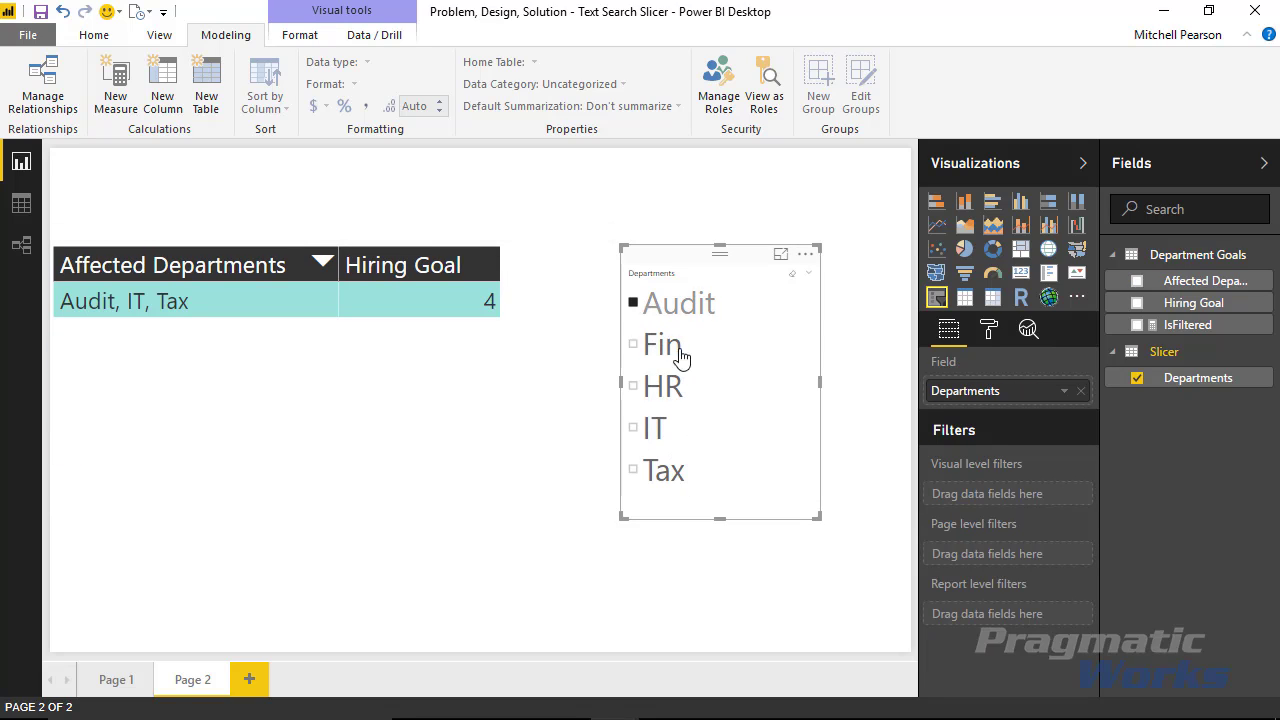
pyautogui.click(652, 346)
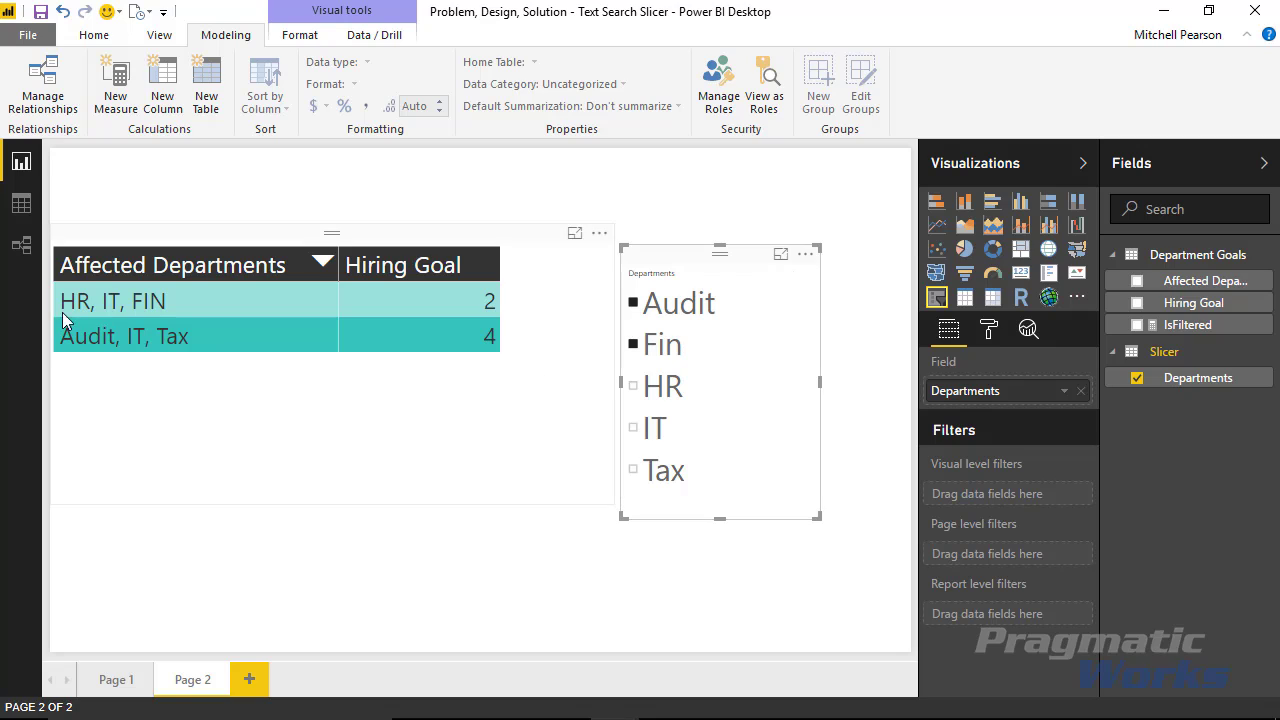
pyautogui.click(636, 389)
pyautogui.click(648, 470)
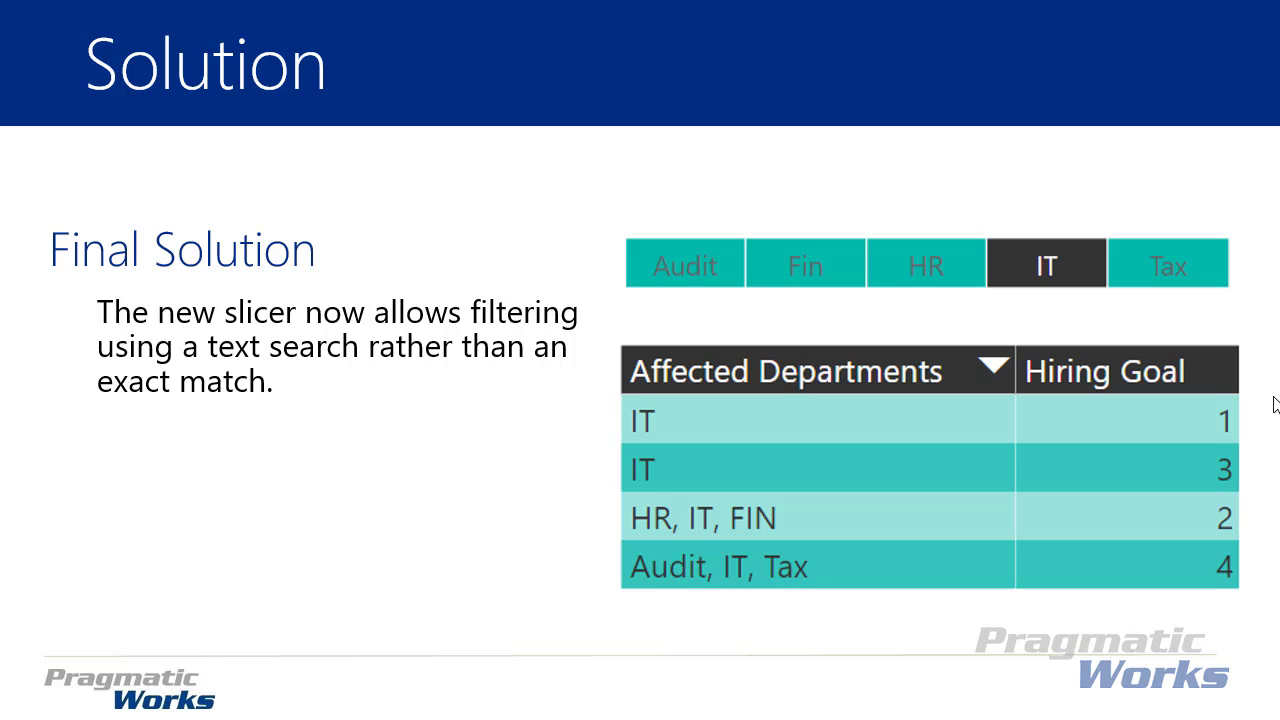
pyautogui.click(1095, 503)
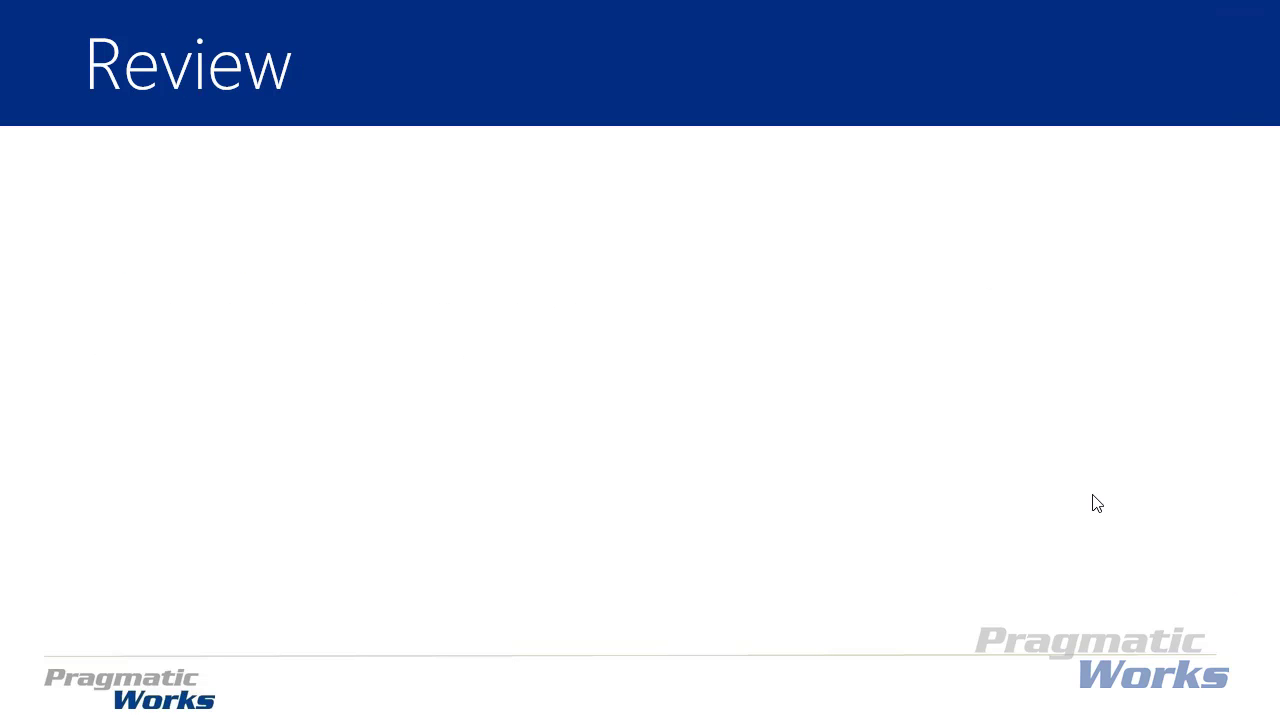
pyautogui.click(1094, 503)
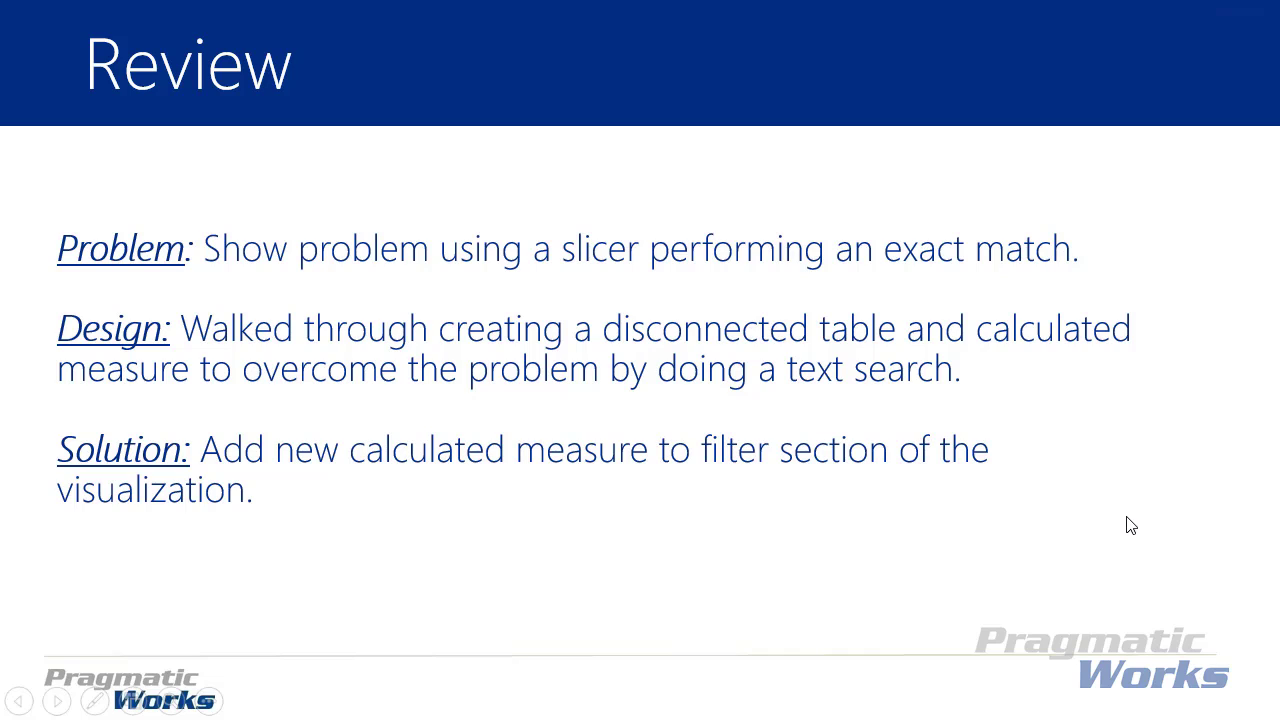